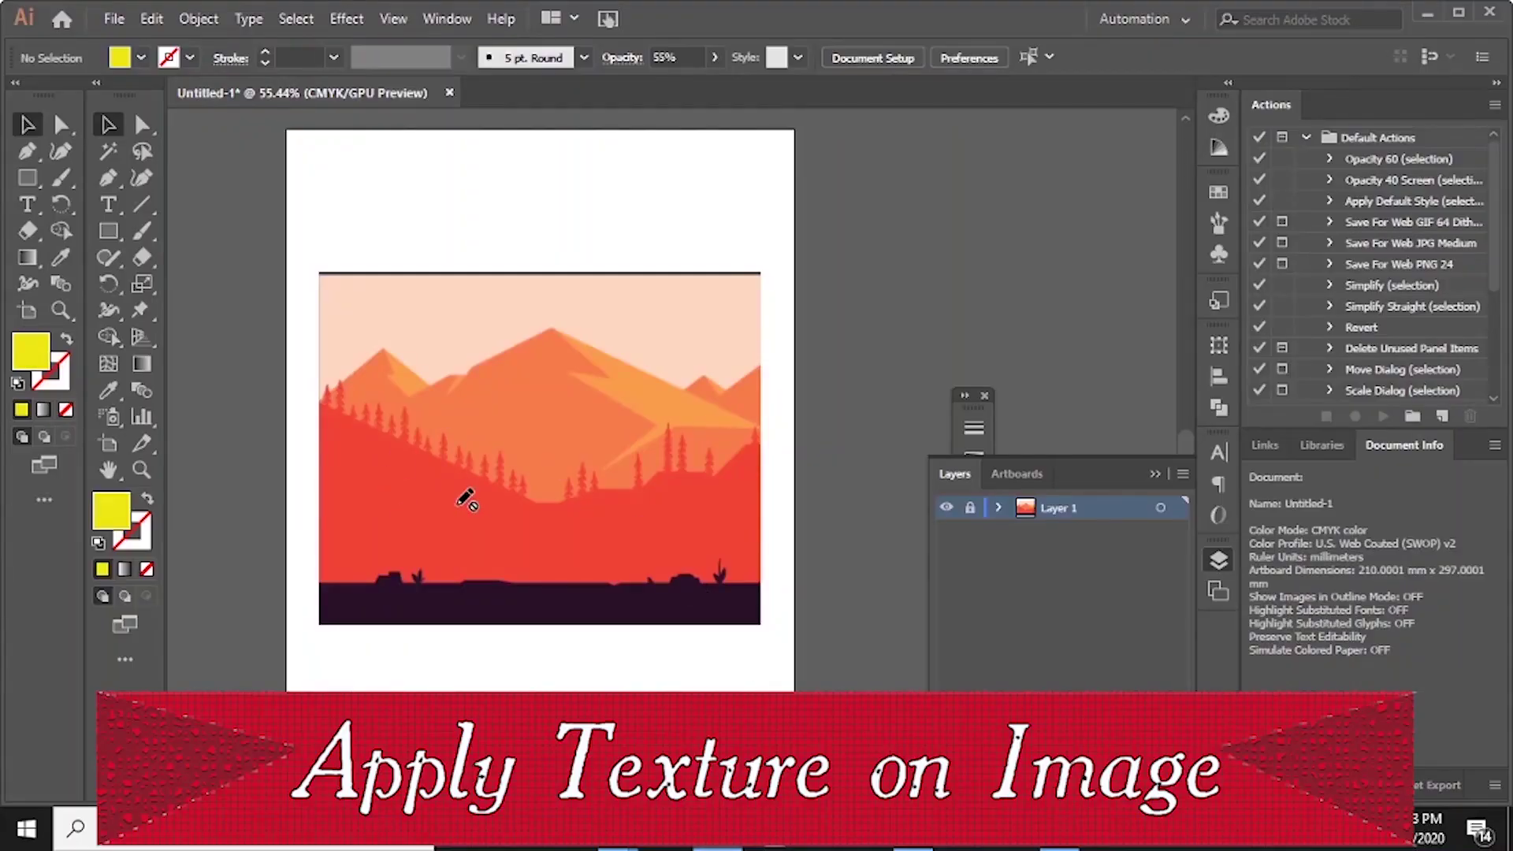
Zoom in on the landscape and add a new layer above it
key(z)
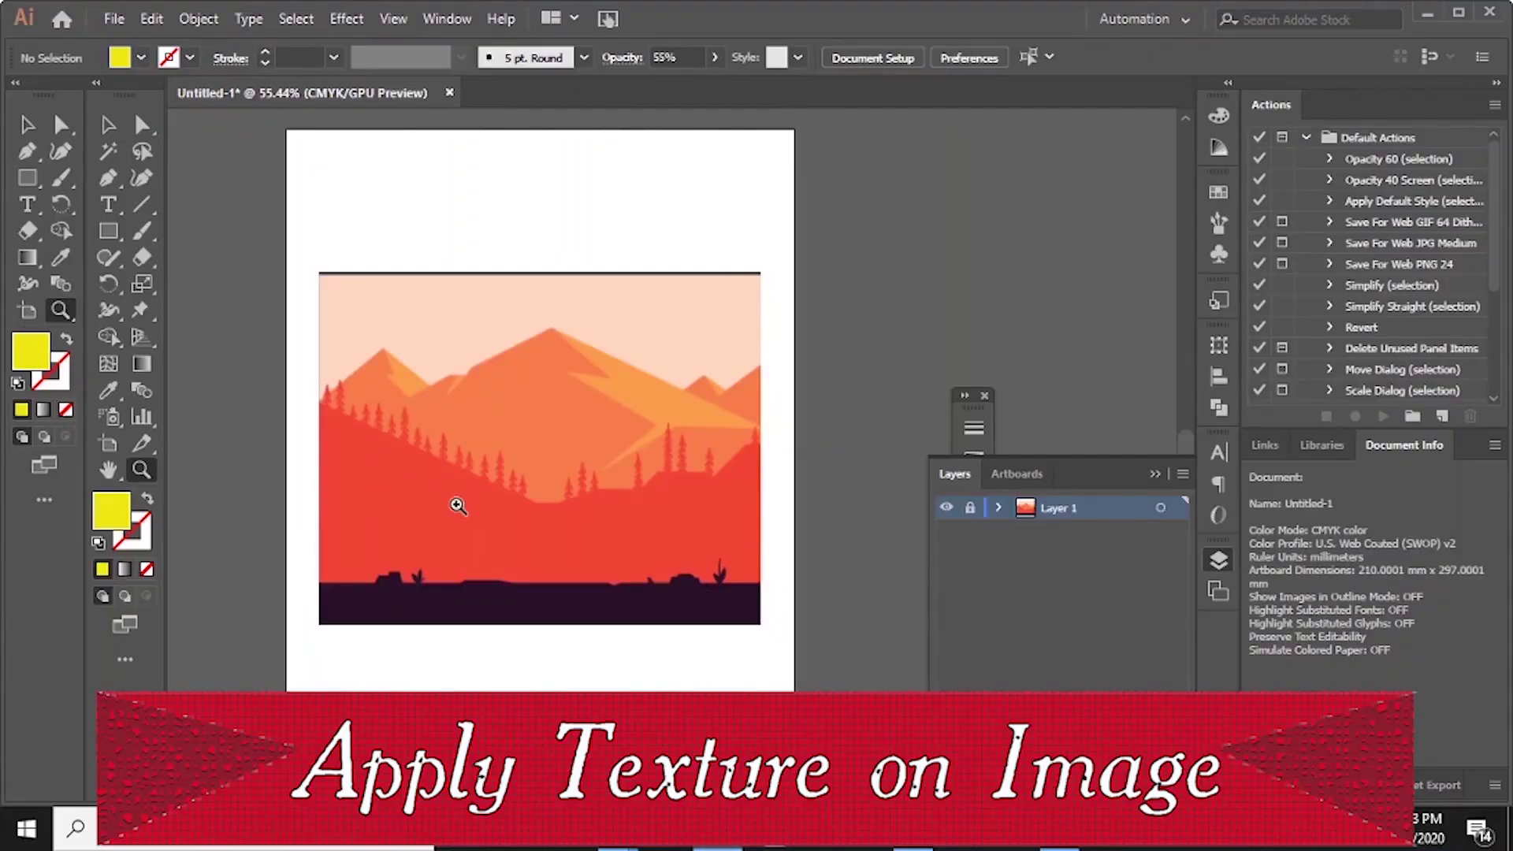
drag(503, 441, 561, 454)
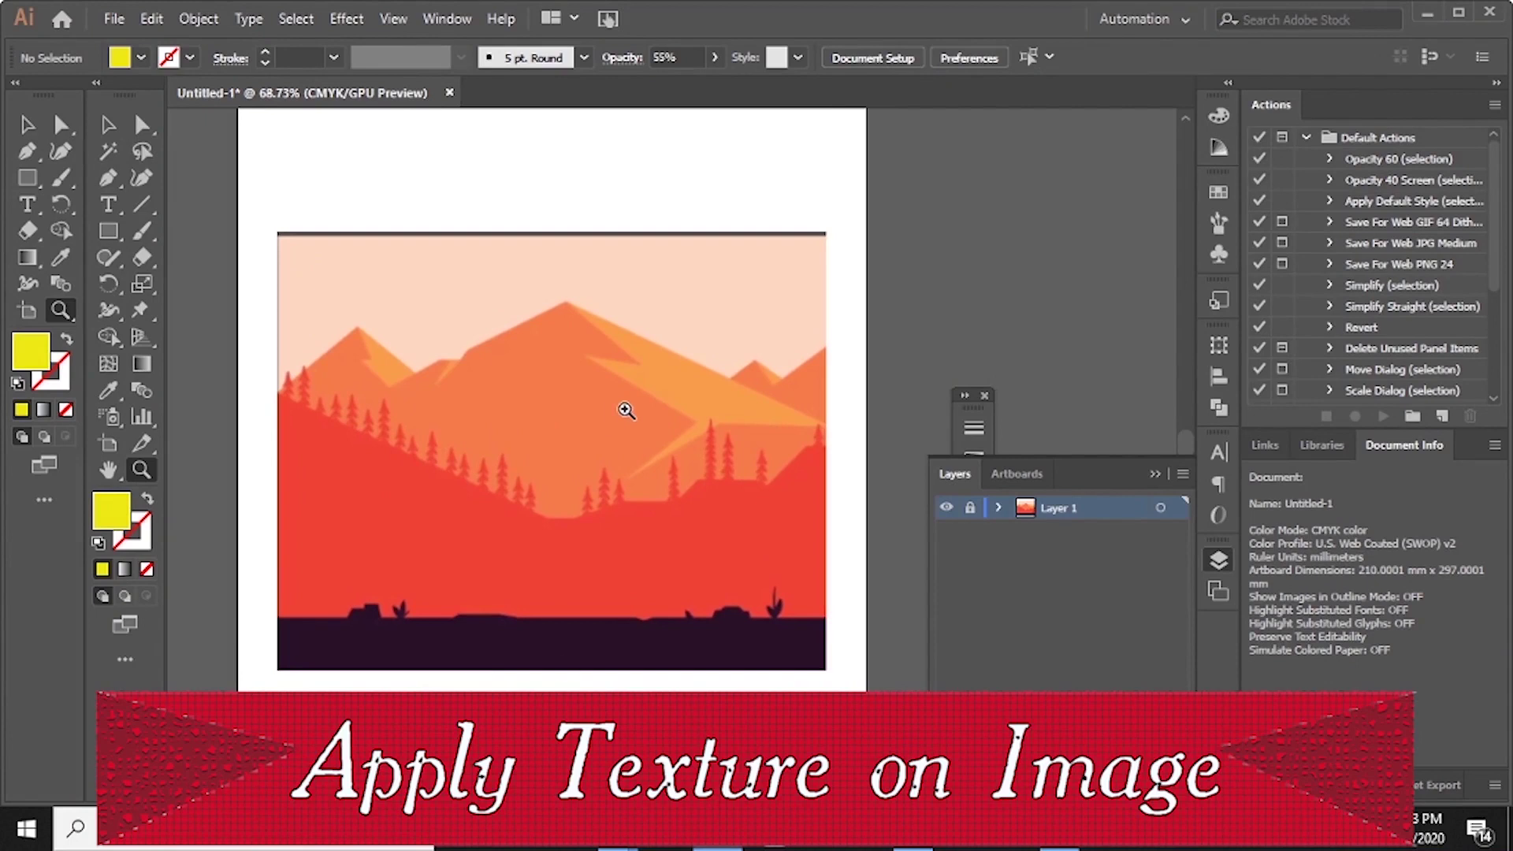
mouse_move(626, 411)
mouse_down()
mouse_move(726, 439)
mouse_move(535, 435)
mouse_up()
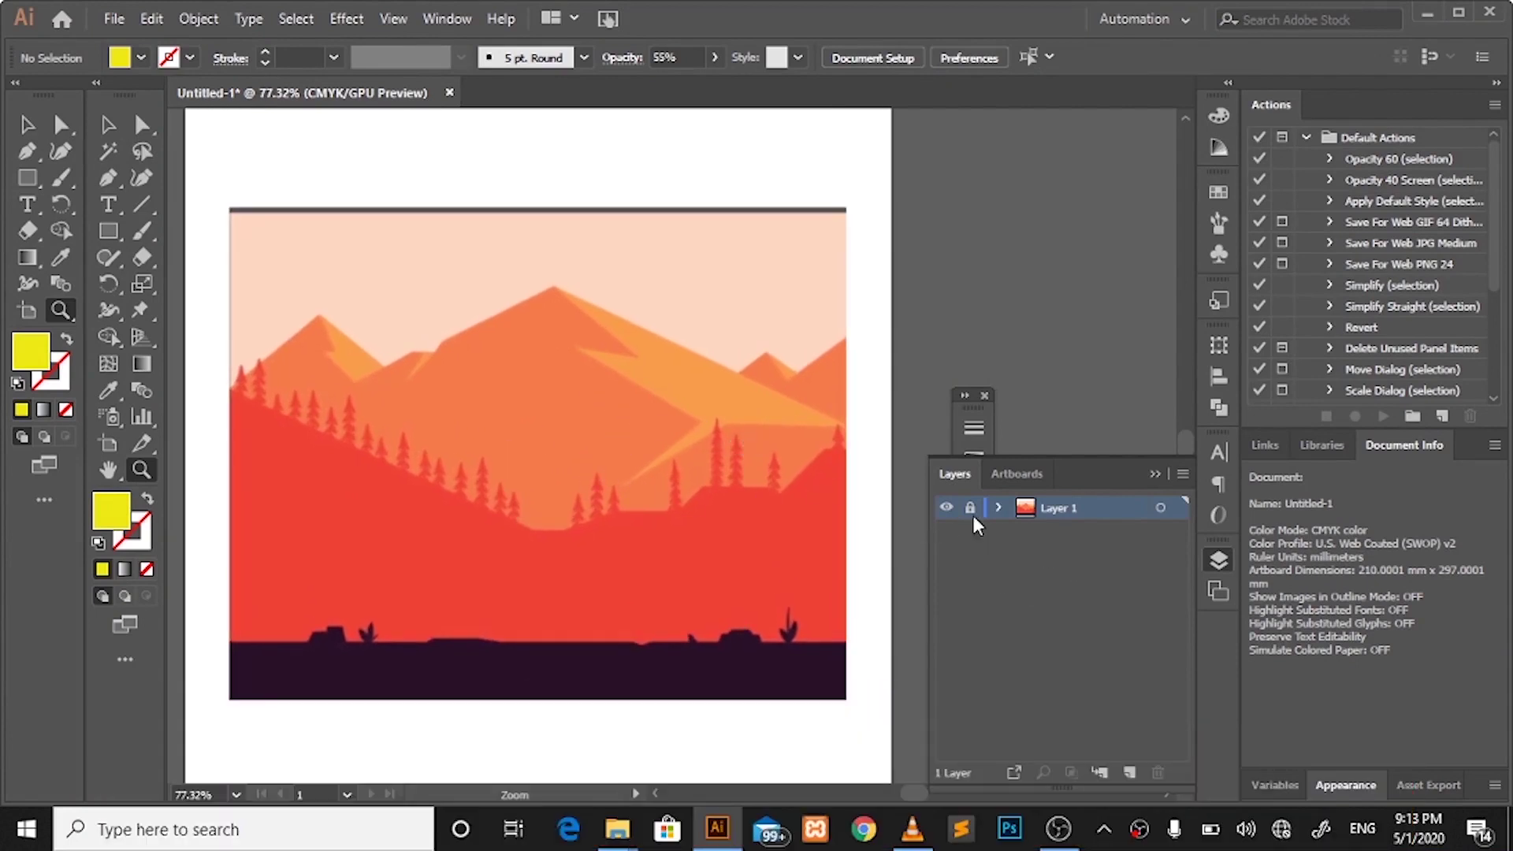
click(1129, 770)
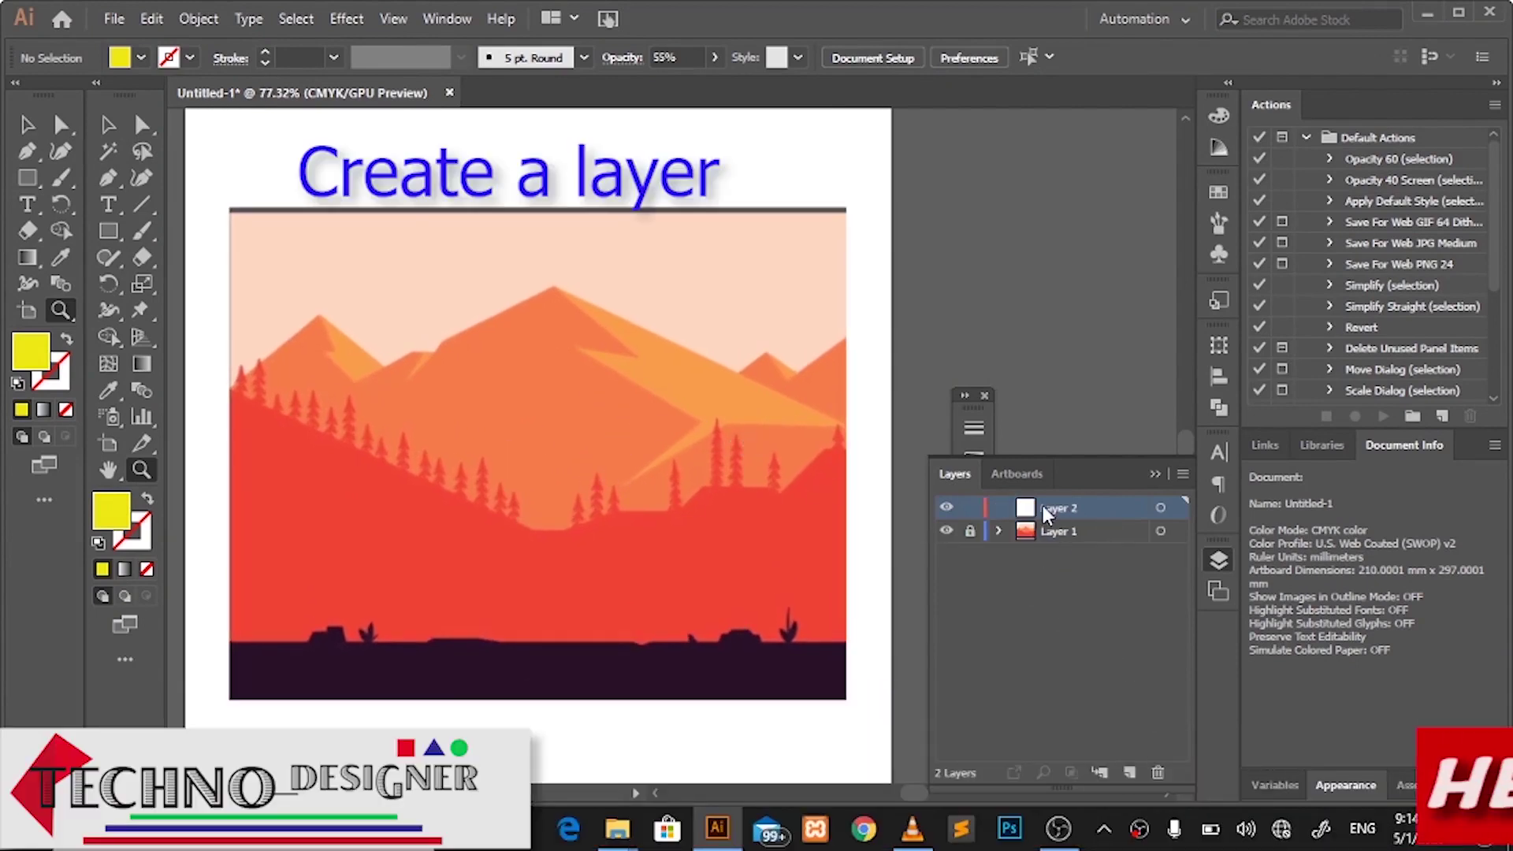
Draw a large rectangle covering the whole artwork on the new layer, then shift it
drag(30, 180, 149, 175)
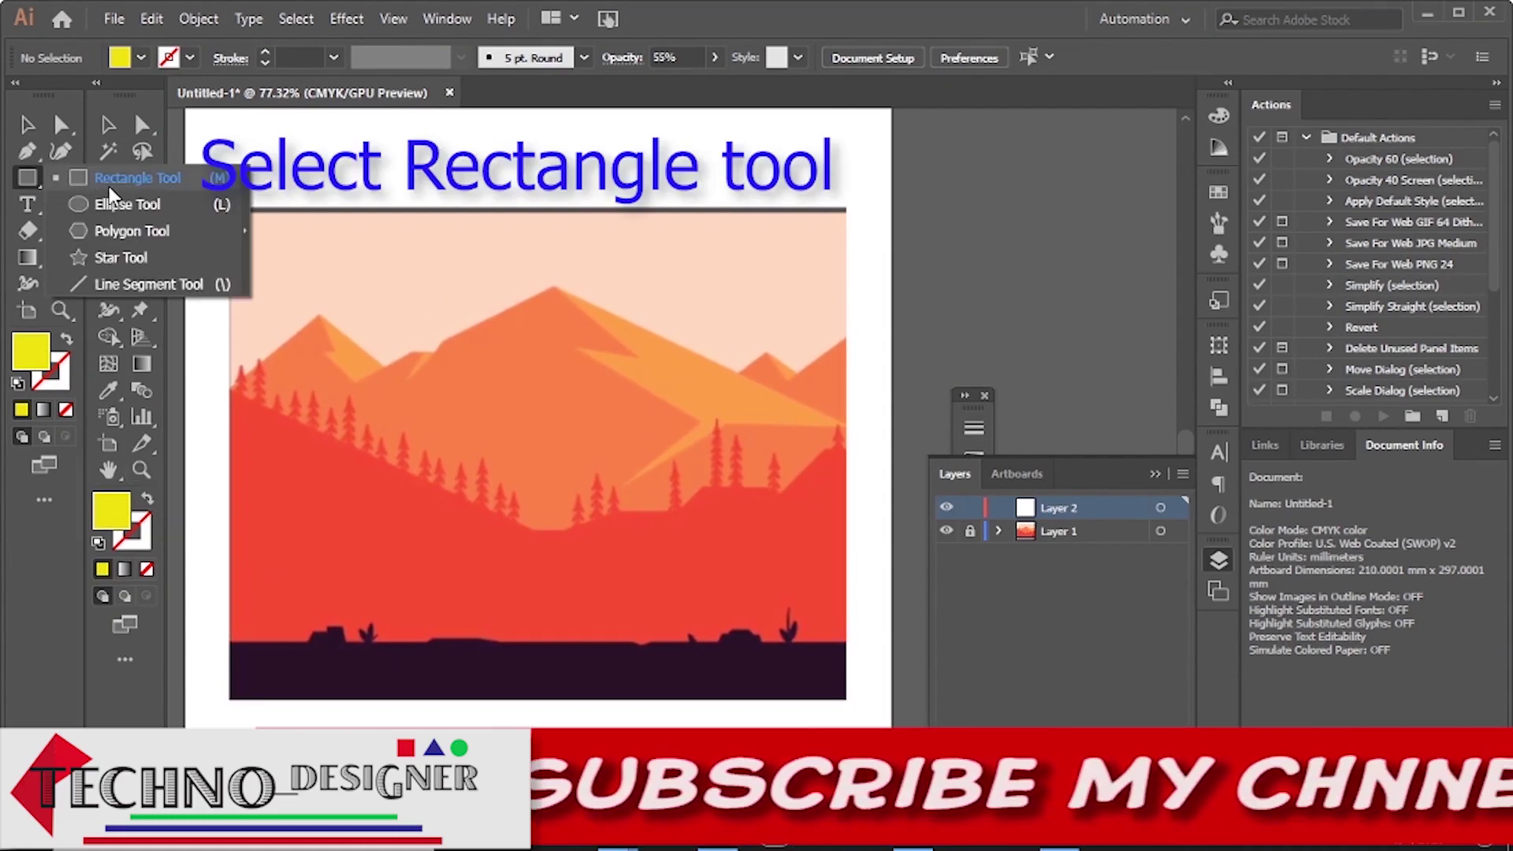
mouse_move(230, 209)
mouse_down()
mouse_move(858, 577)
mouse_move(847, 699)
mouse_up()
key(v)
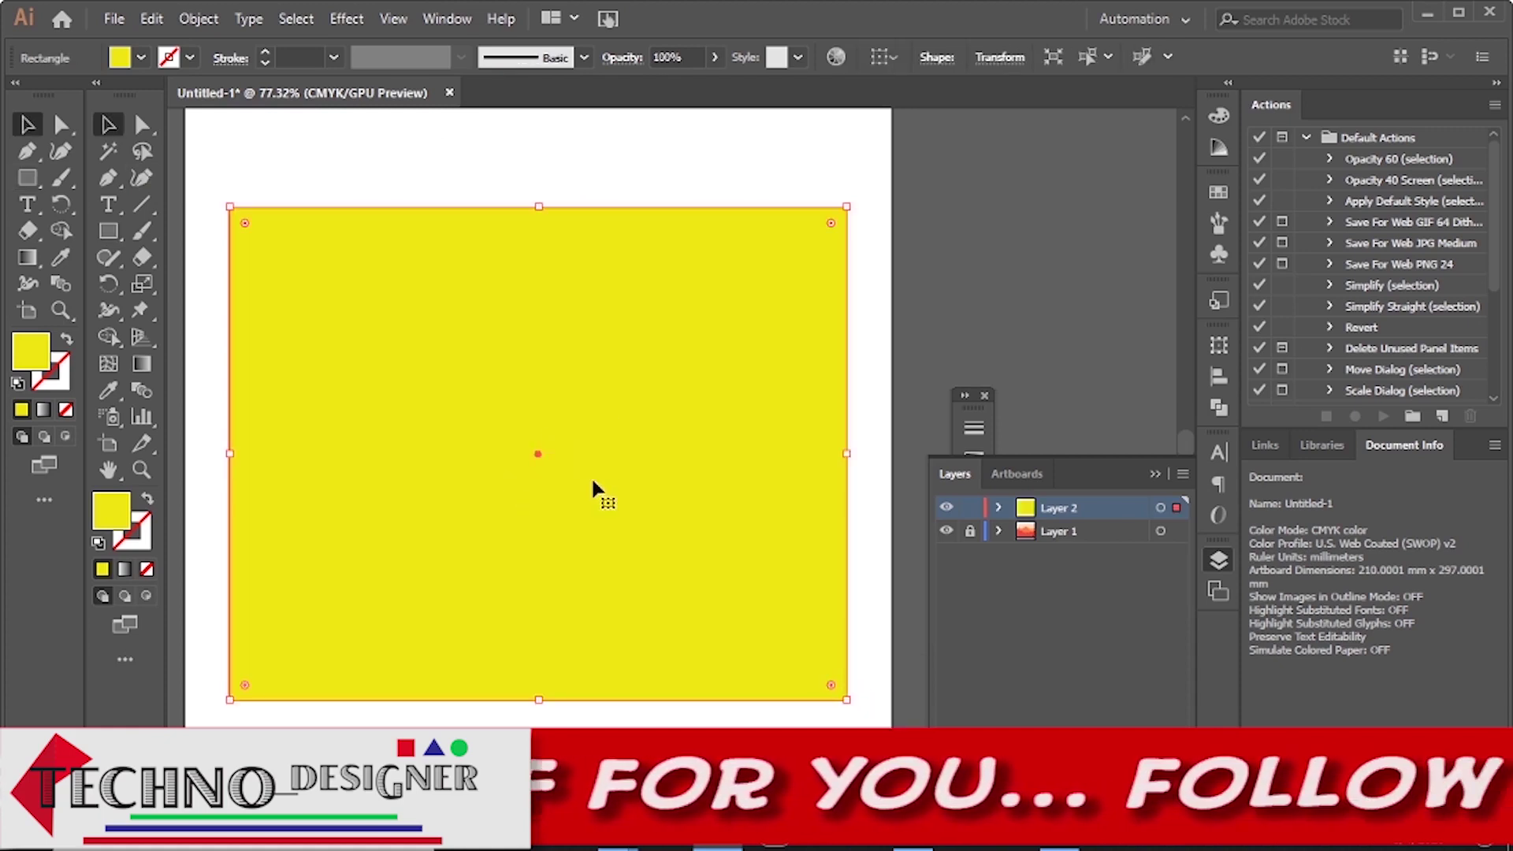
drag(432, 477, 586, 421)
Fill the rectangle with orange sampled from the mountain artwork using the Eyedropper
key(i)
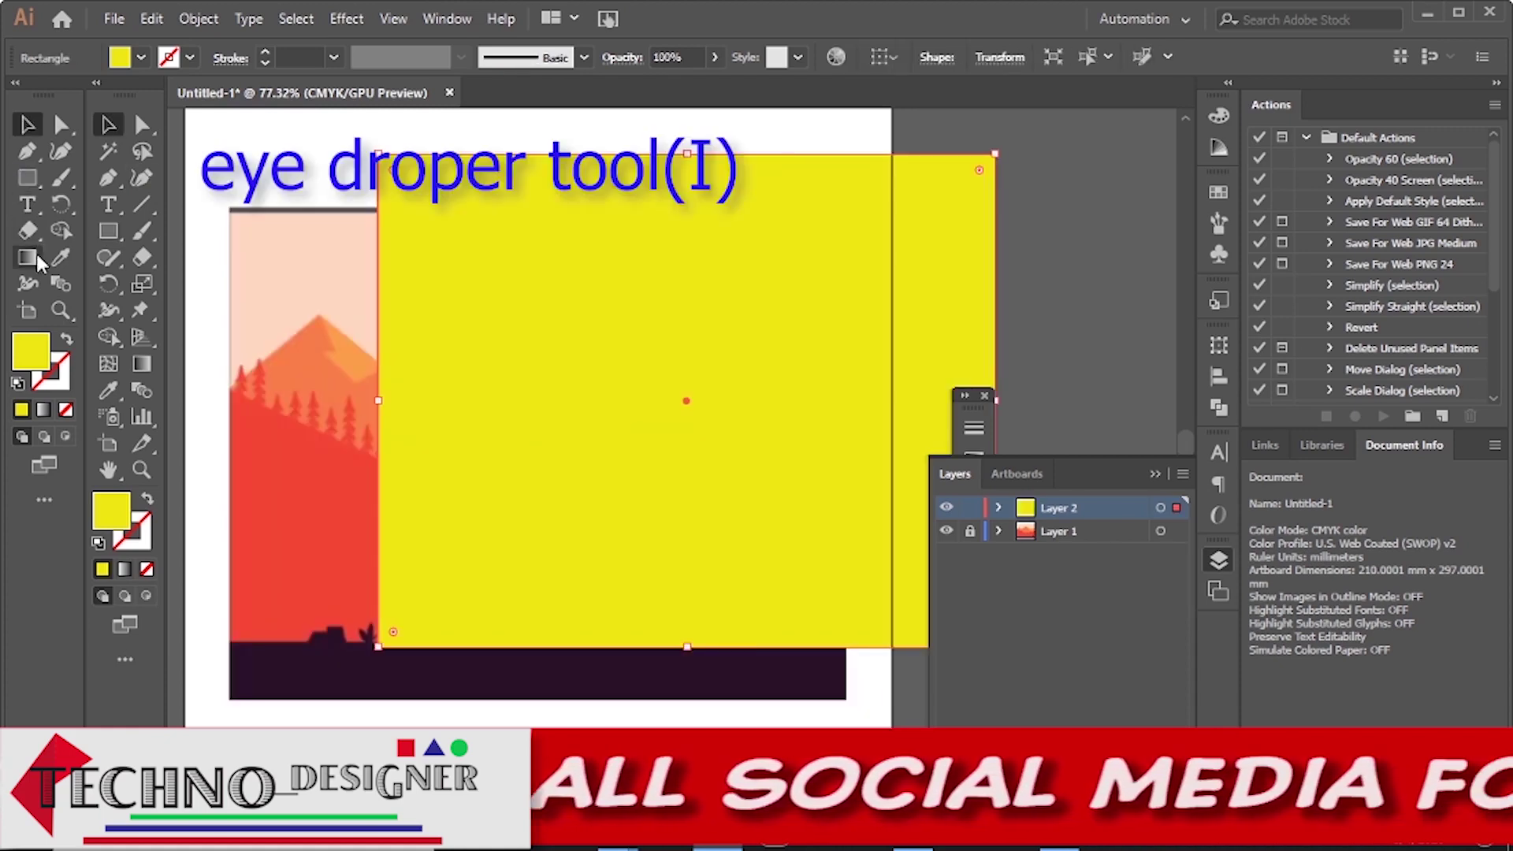
click(351, 348)
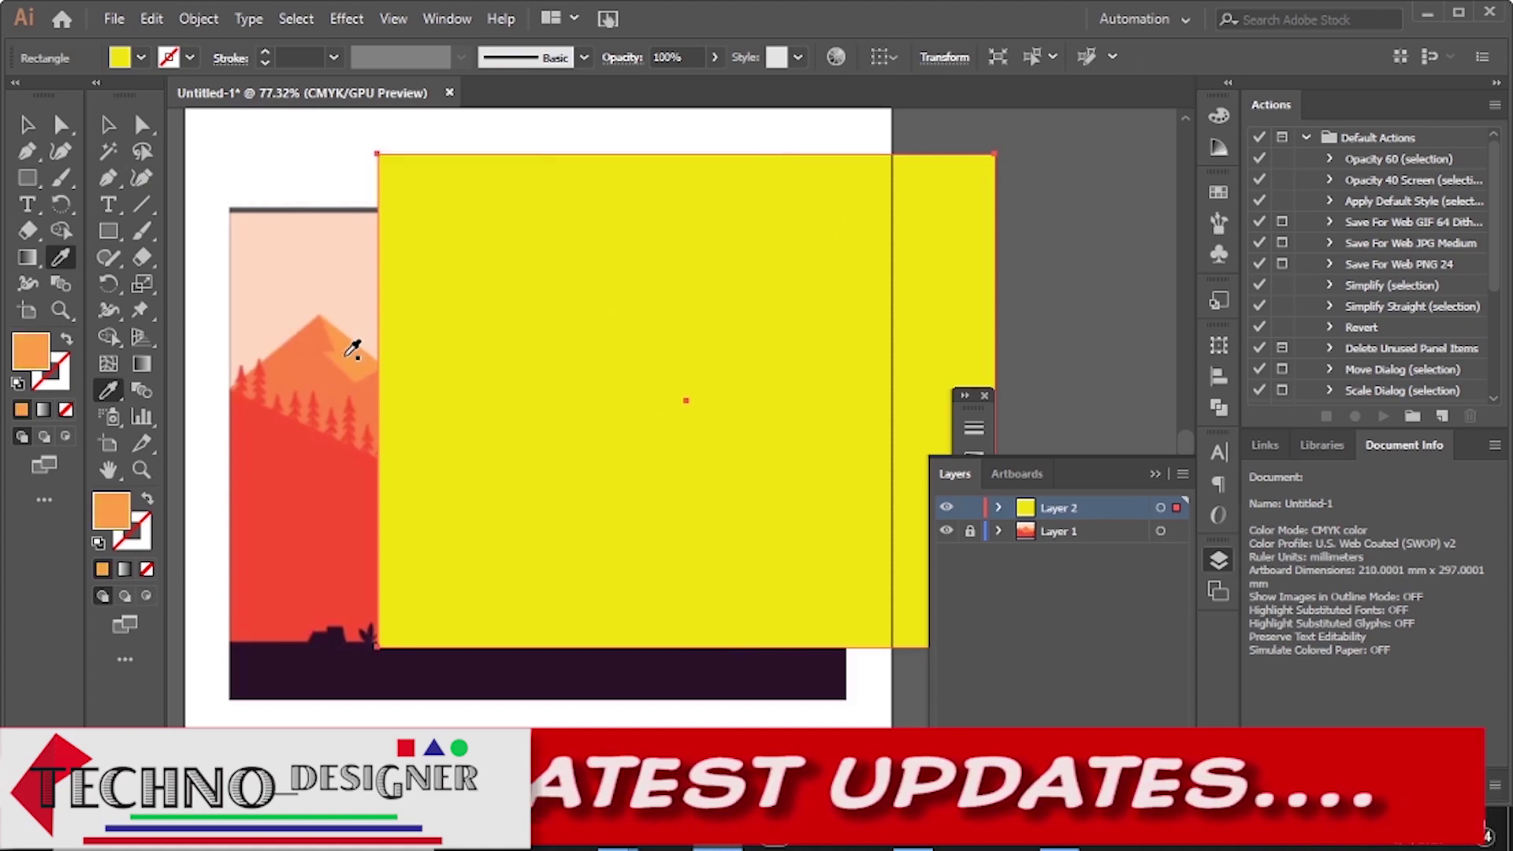
click(314, 338)
click(284, 424)
click(356, 347)
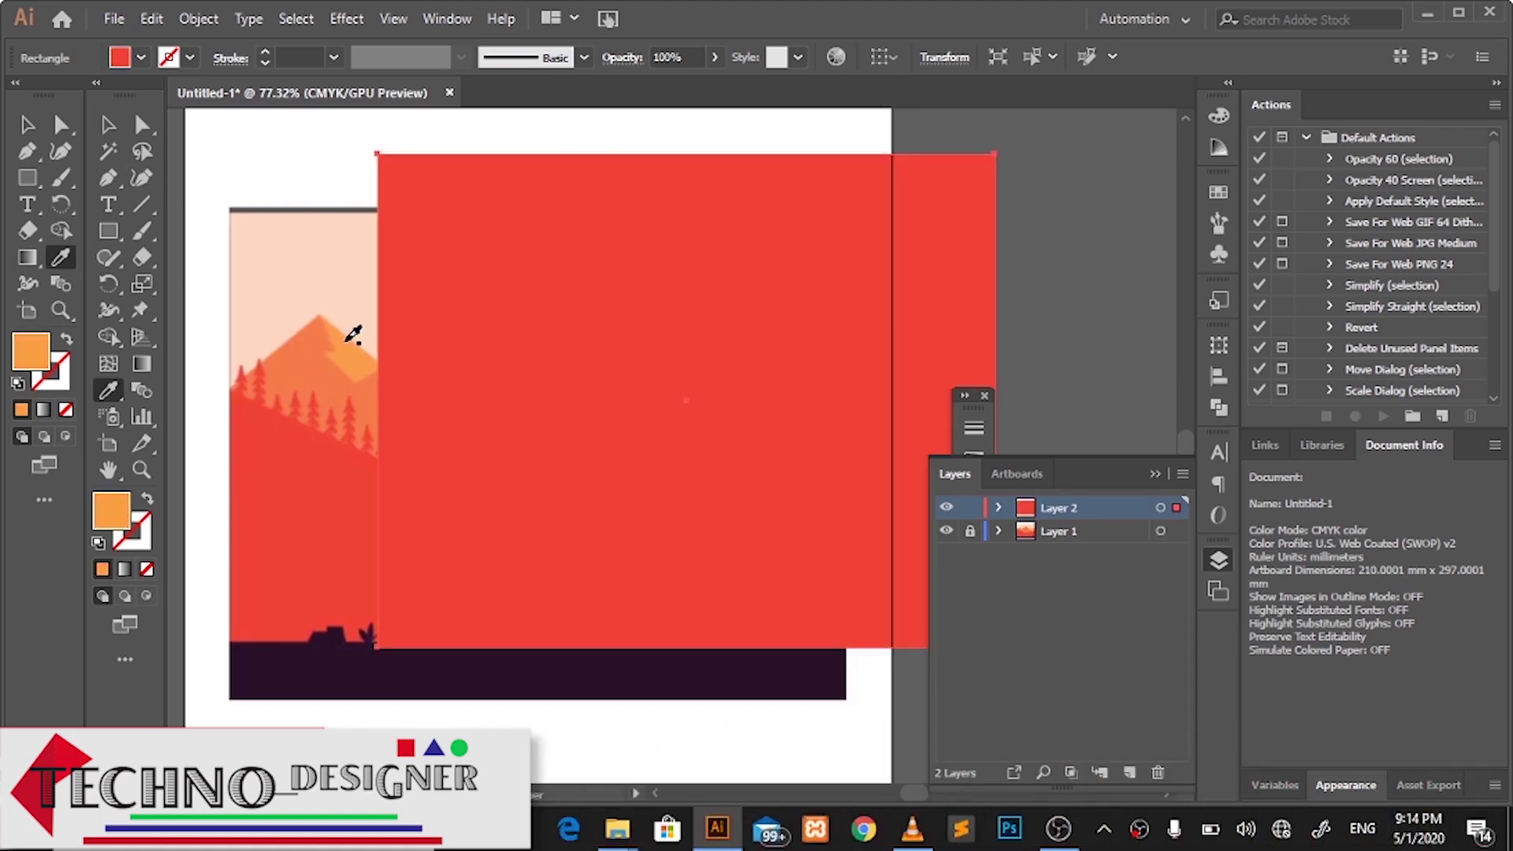
Move the orange rectangle back to sit exactly over the landscape
click(28, 125)
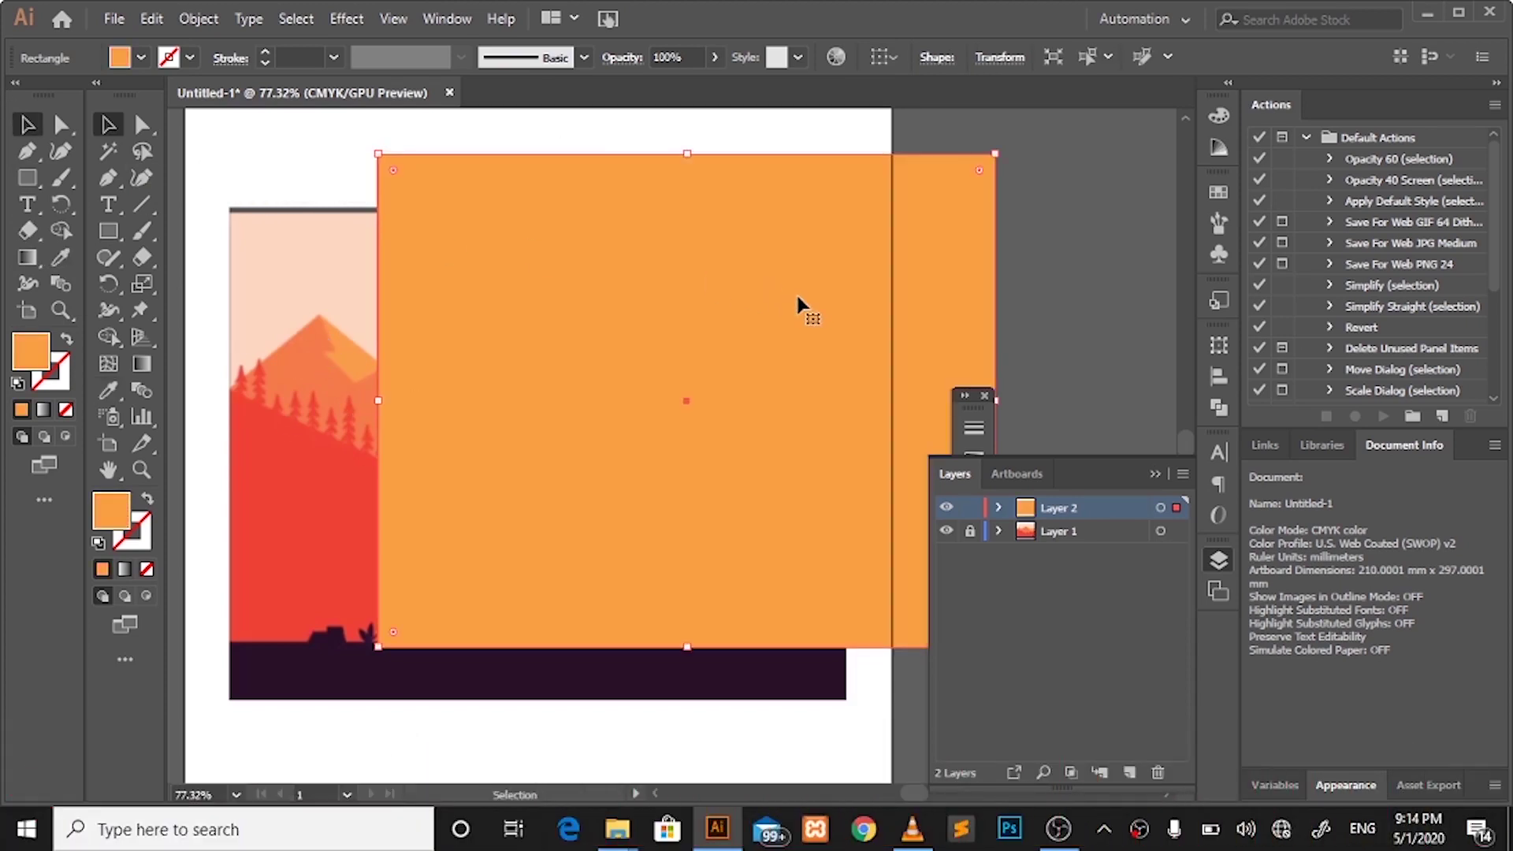
drag(797, 299, 645, 356)
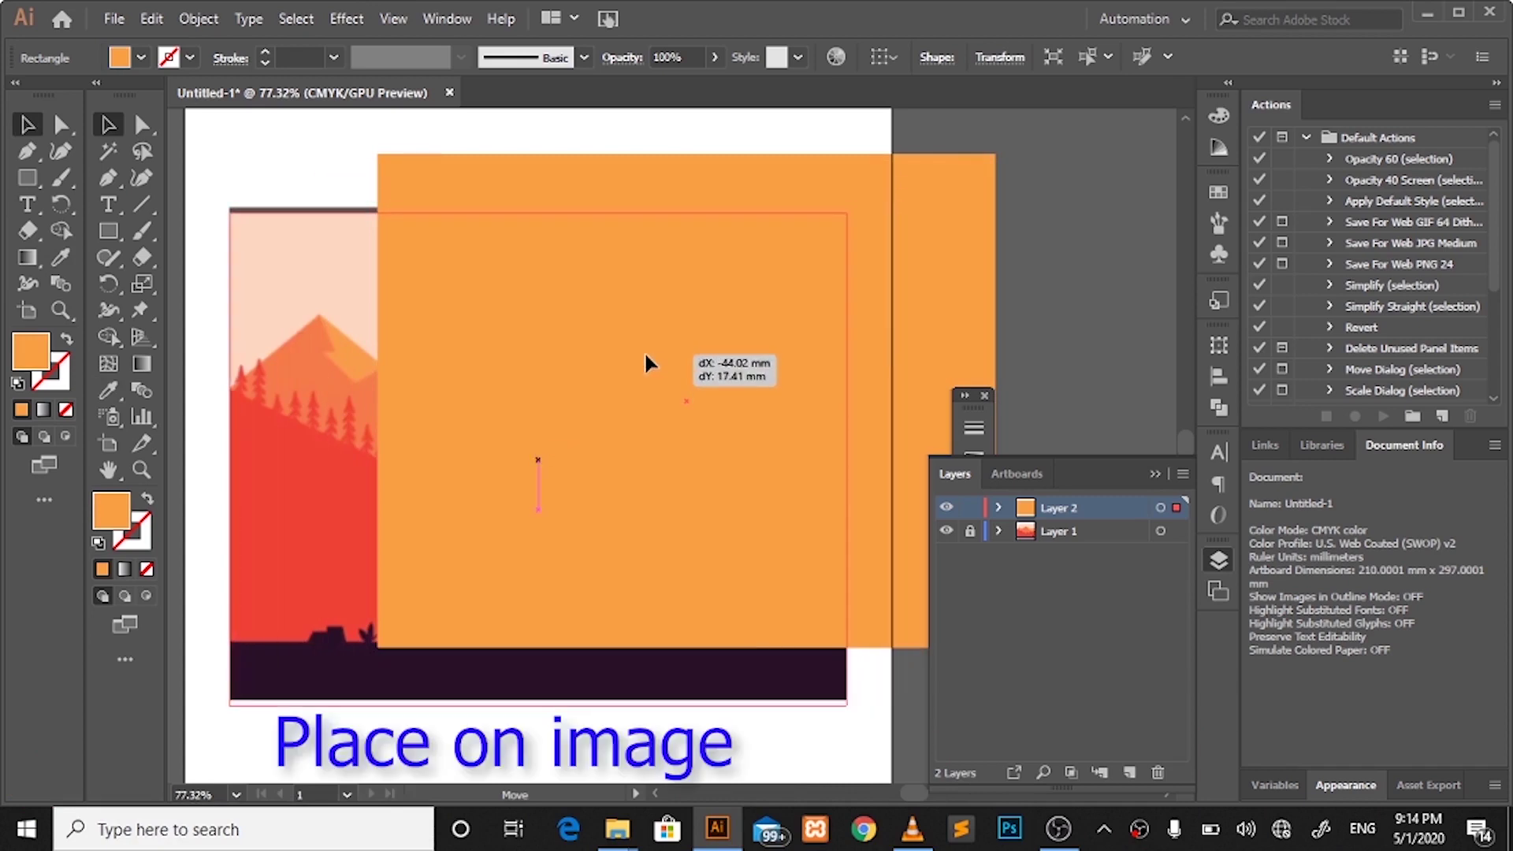
drag(645, 354, 649, 352)
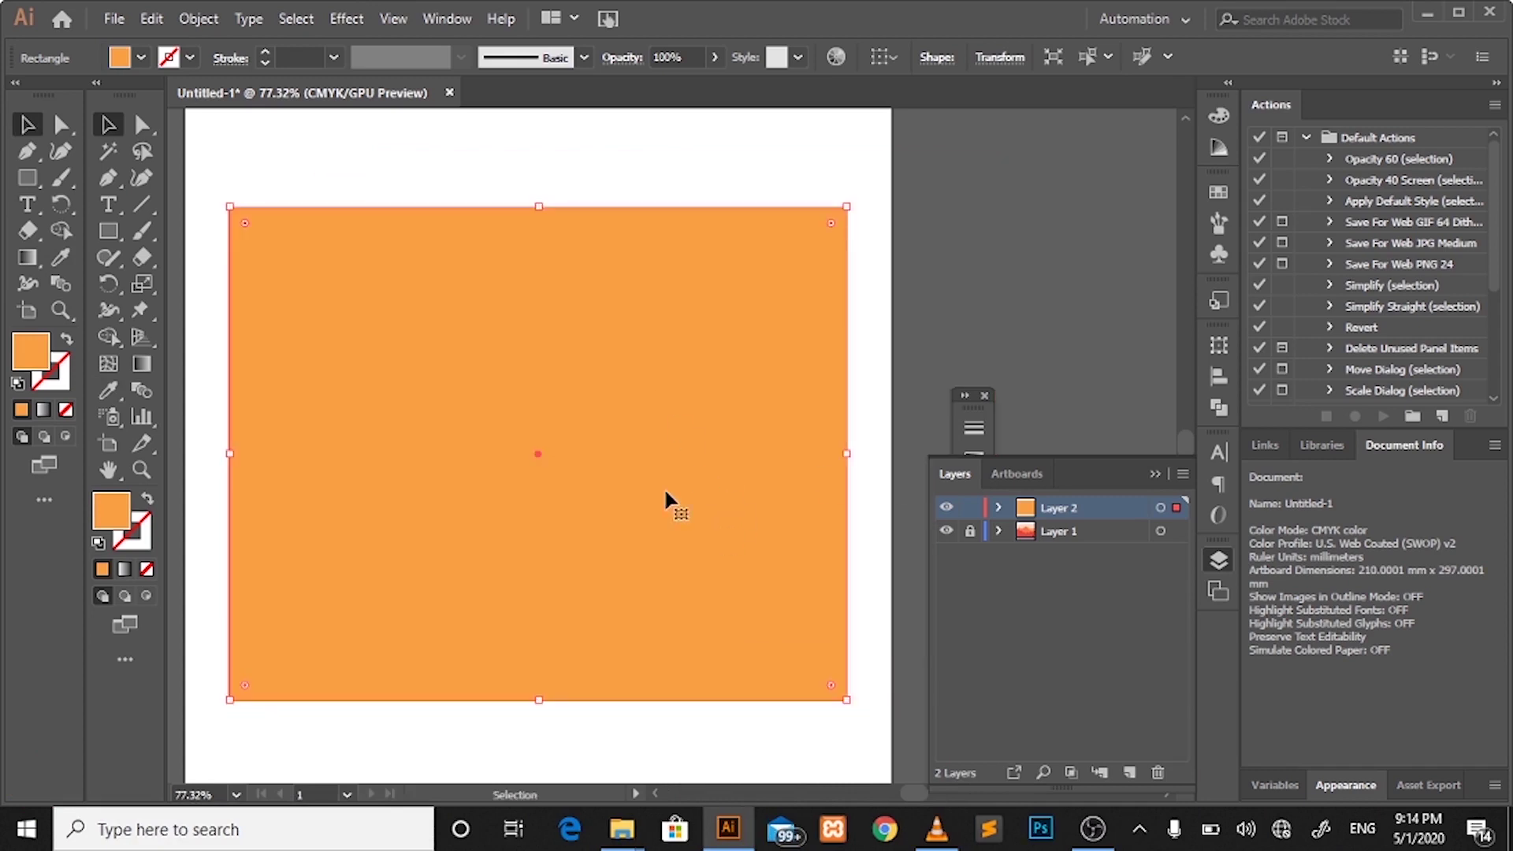
Open the Grain texture filter gallery for the orange rectangle
click(344, 22)
mouse_move(381, 495)
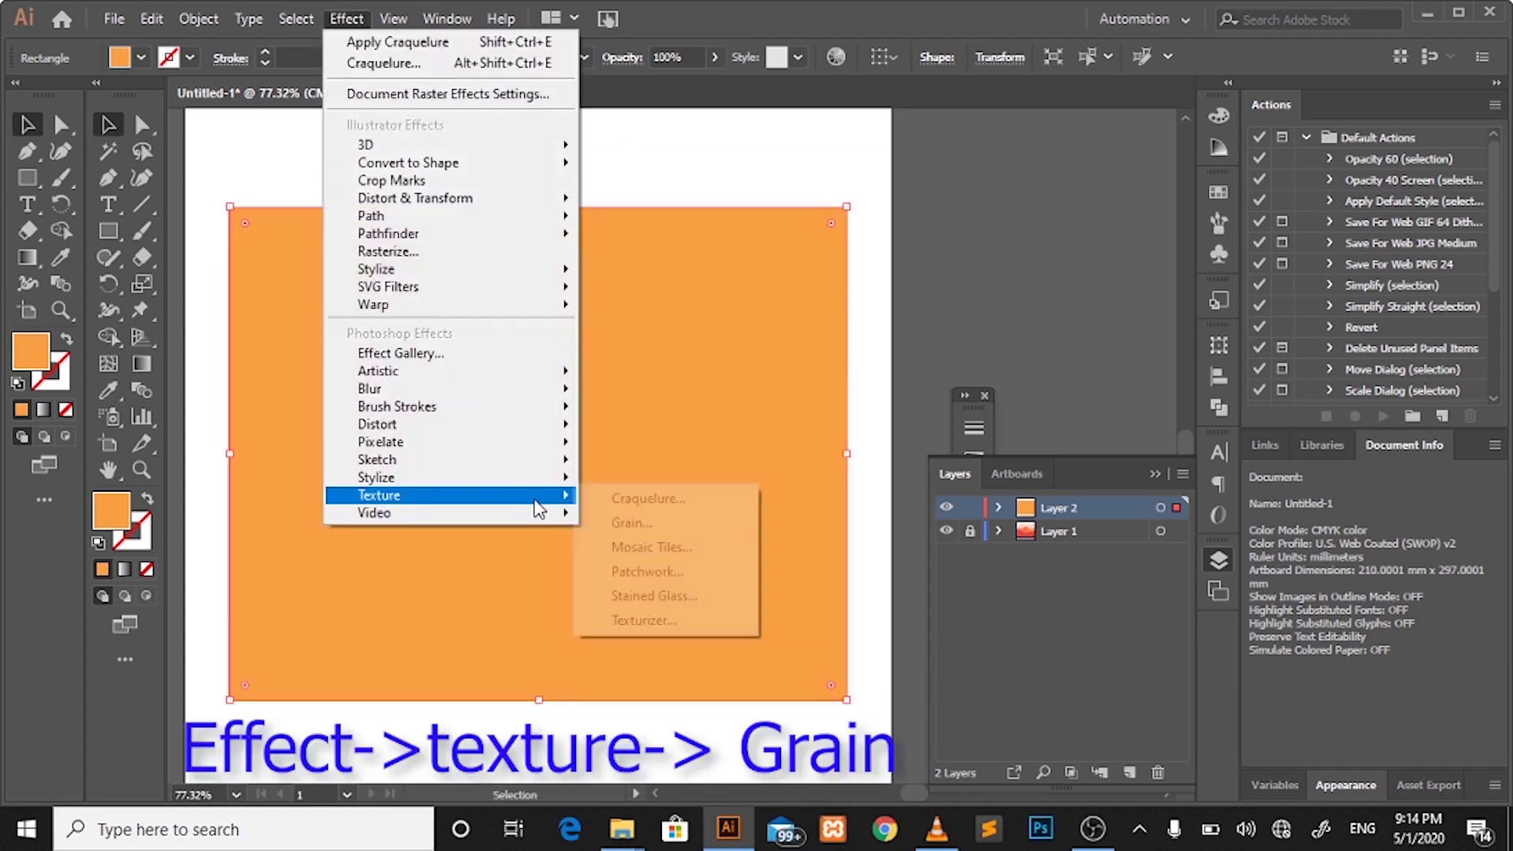
click(626, 523)
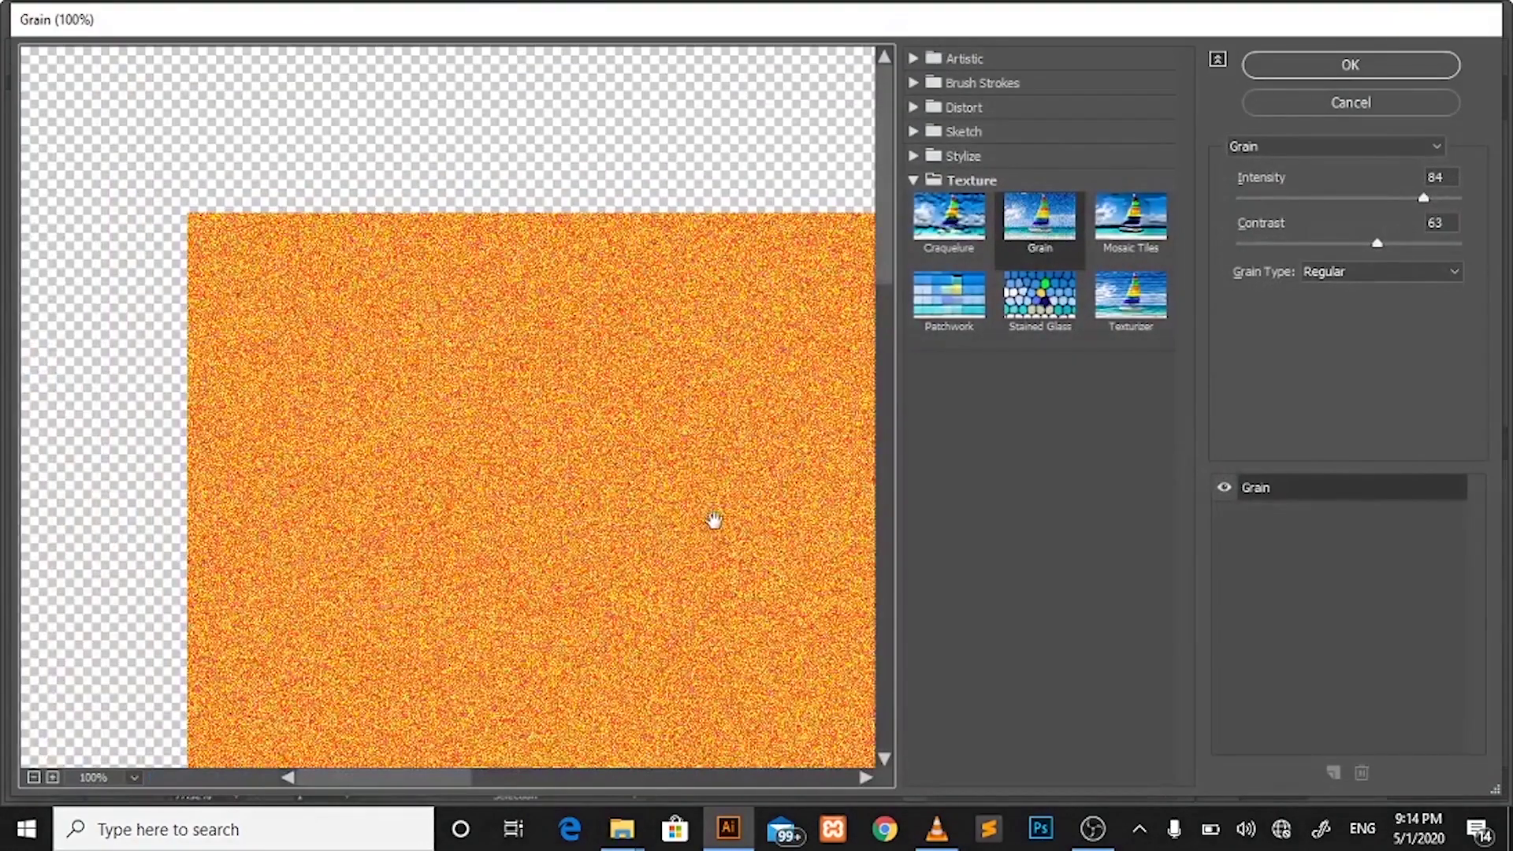
mouse_move(713, 520)
mouse_down()
mouse_move(473, 263)
mouse_move(594, 412)
mouse_up()
Preview Craquelure, Patchwork, Stained Glass, Texturizer and Mosaic Tiles, then return to Grain
click(950, 225)
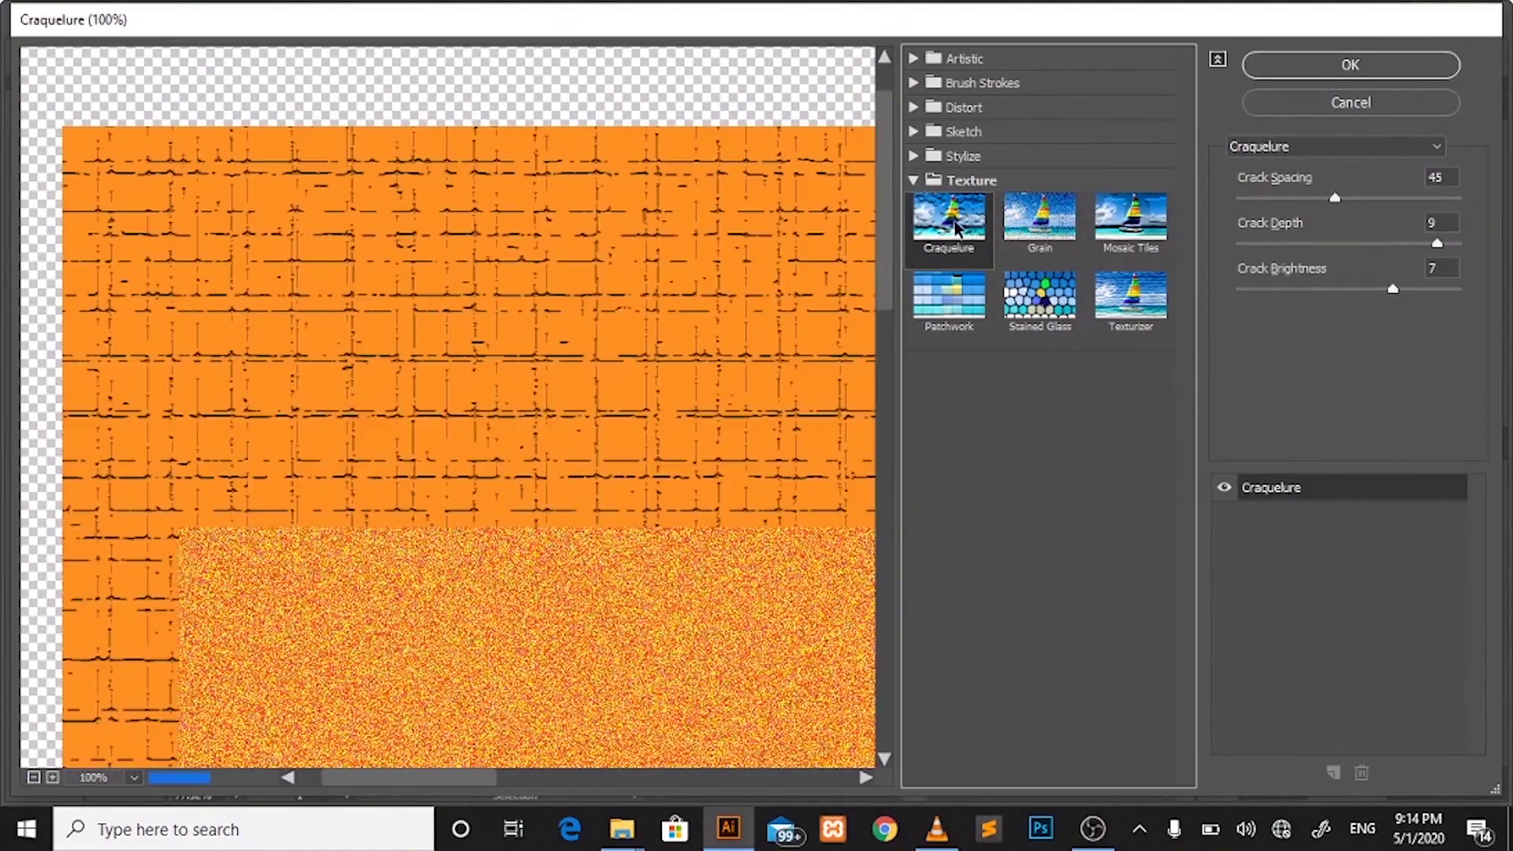
click(952, 298)
click(1040, 304)
click(1103, 303)
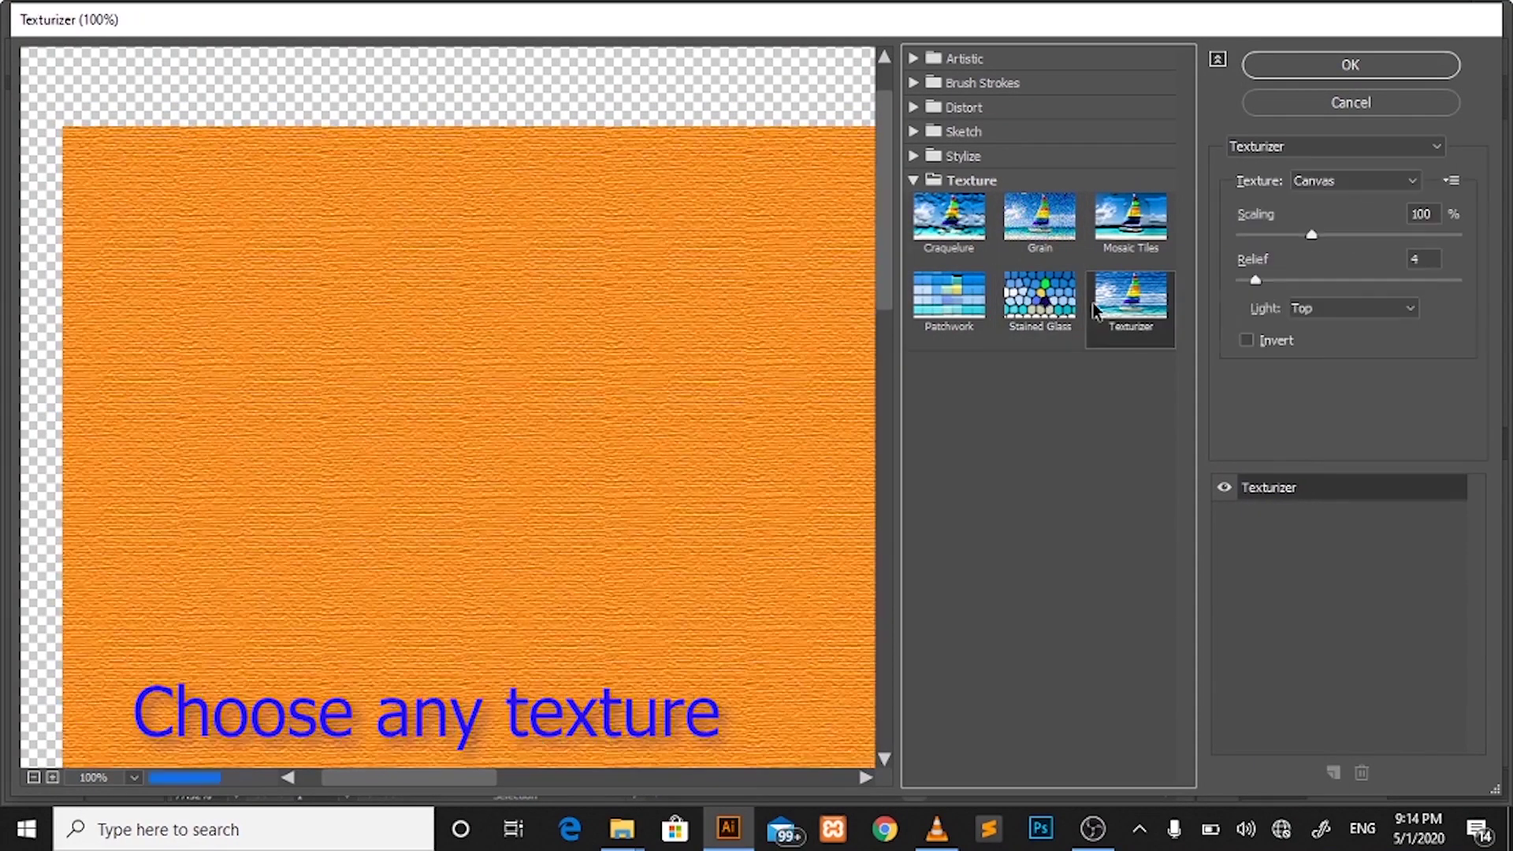
click(1128, 228)
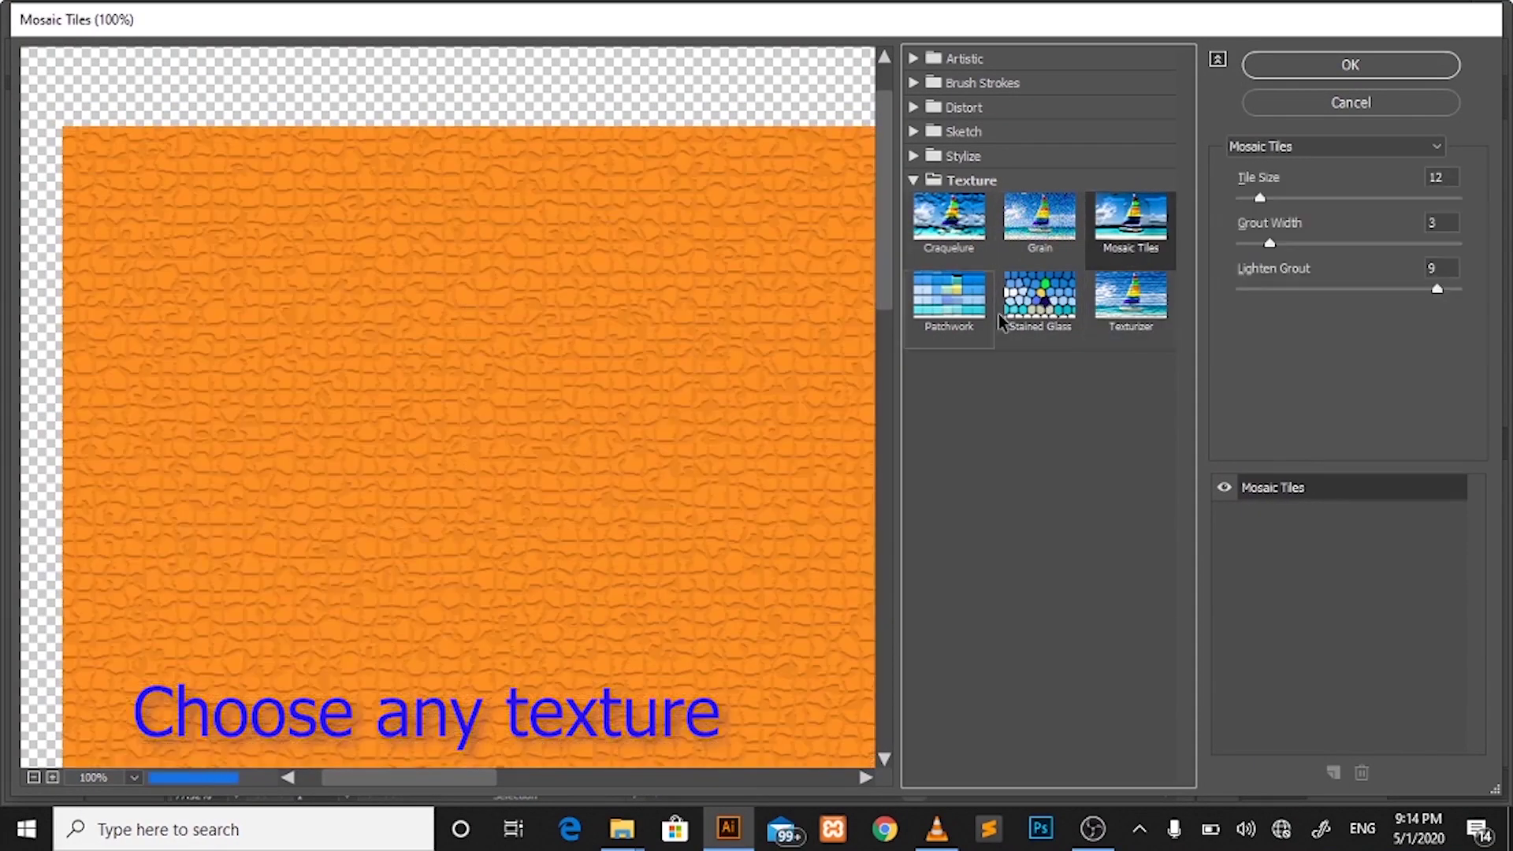
click(1048, 236)
drag(465, 536, 423, 489)
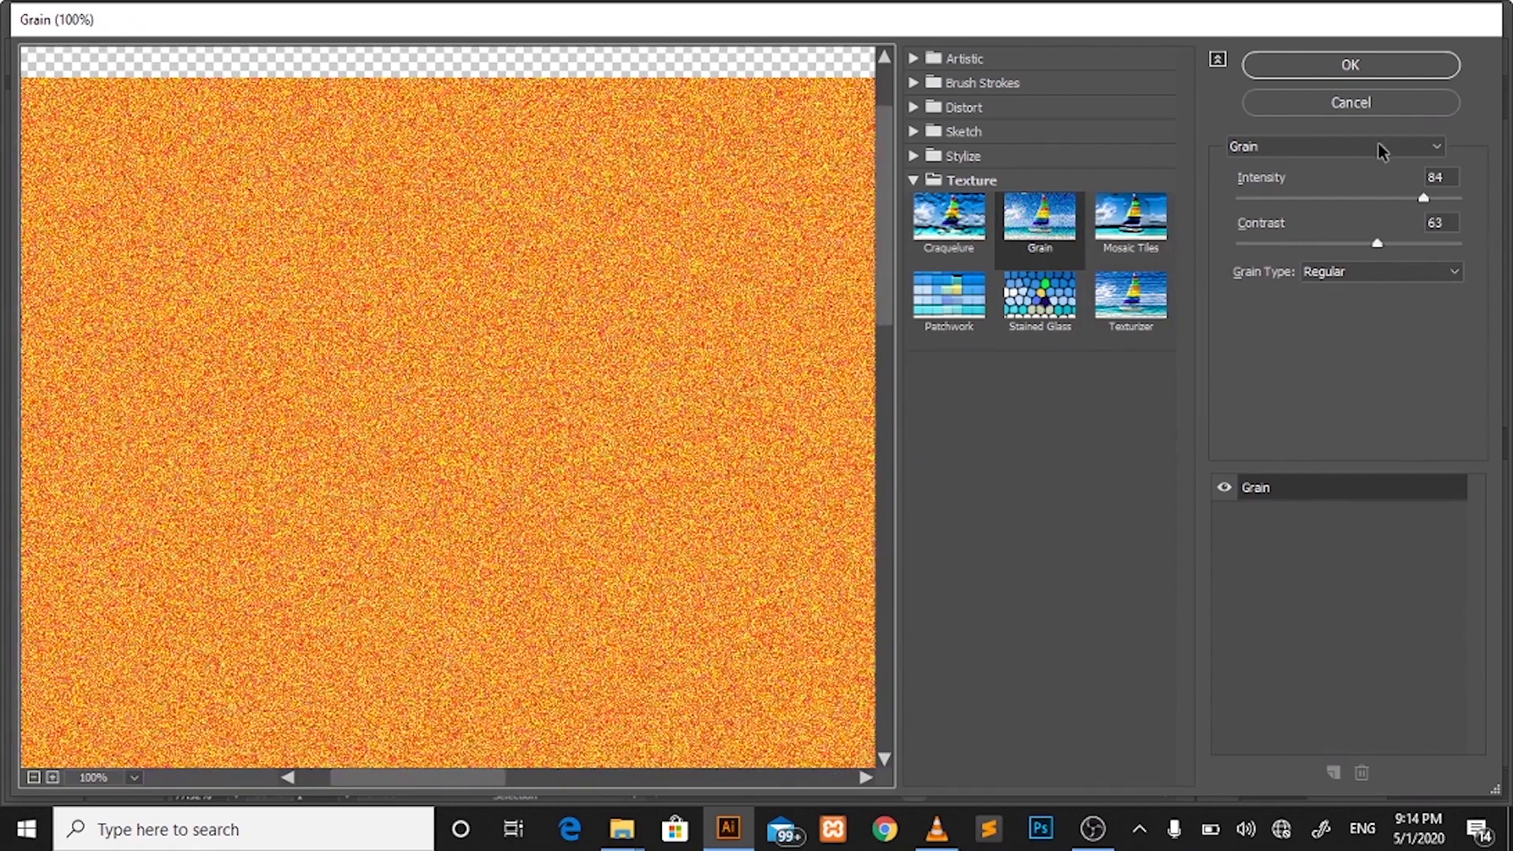
Preview the Note Paper and Plastic Wrap filters from the full filter list
click(1381, 148)
click(1314, 280)
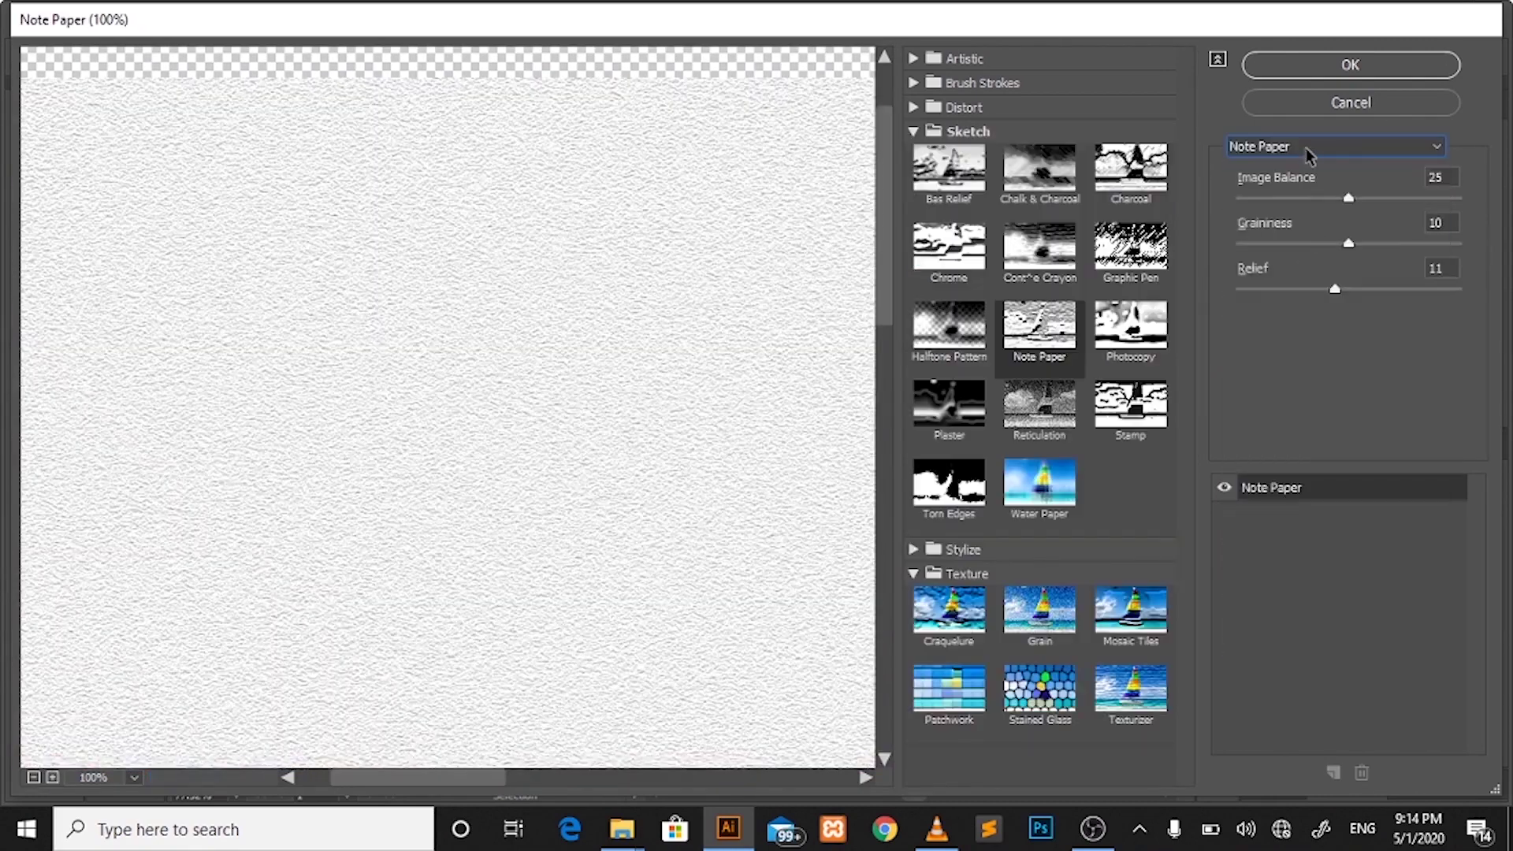
click(1309, 155)
click(1296, 405)
click(1280, 150)
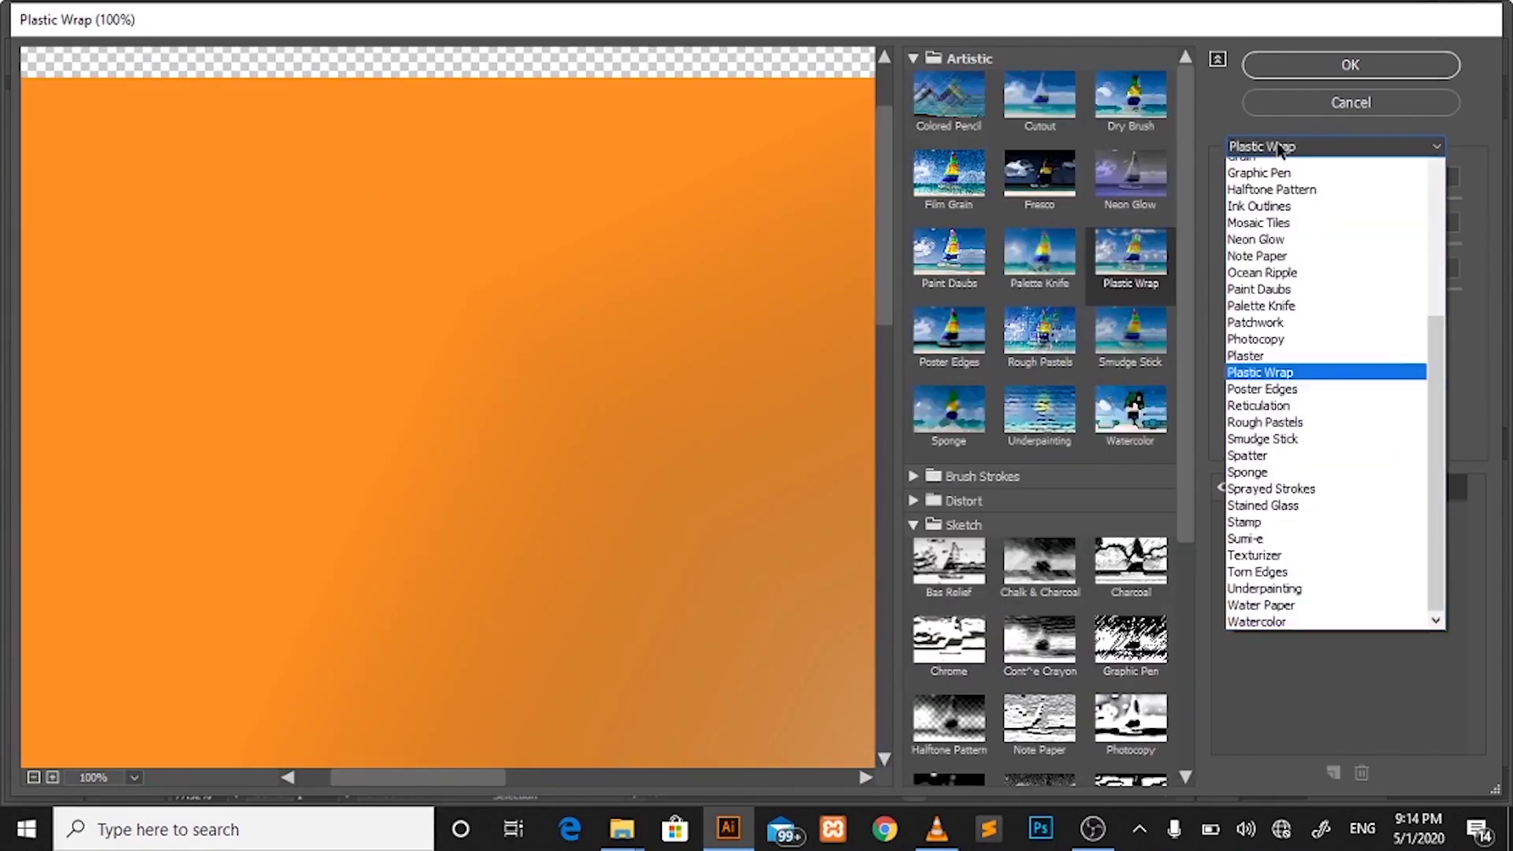
scroll(1280, 181, up, 1)
Choose the Graphic Pen filter and lower its light/dark balance slightly
click(1276, 201)
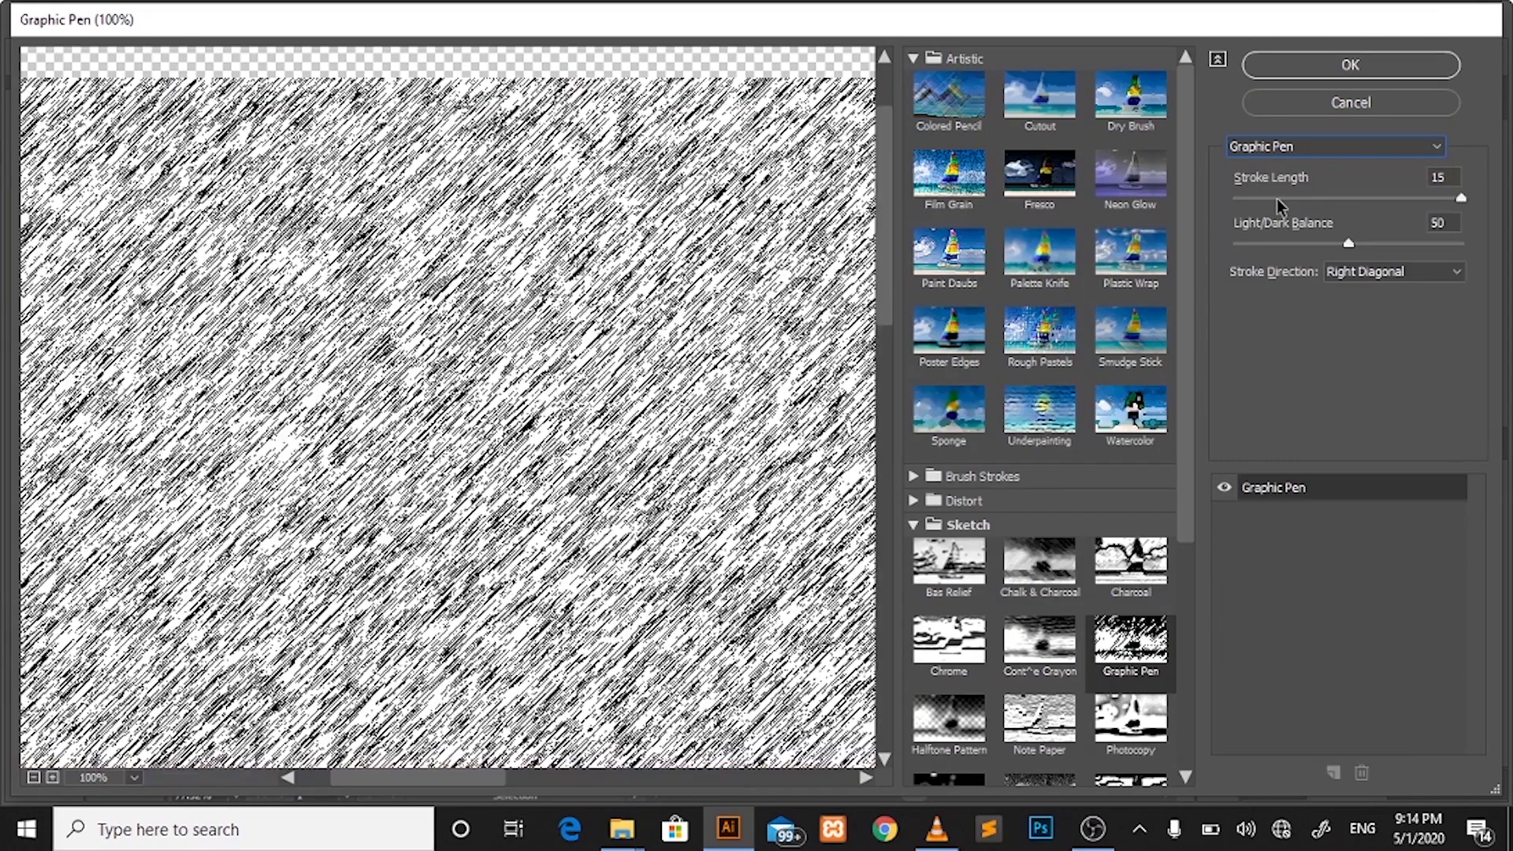
scroll(616, 445, down, 2)
scroll(633, 440, down, 2)
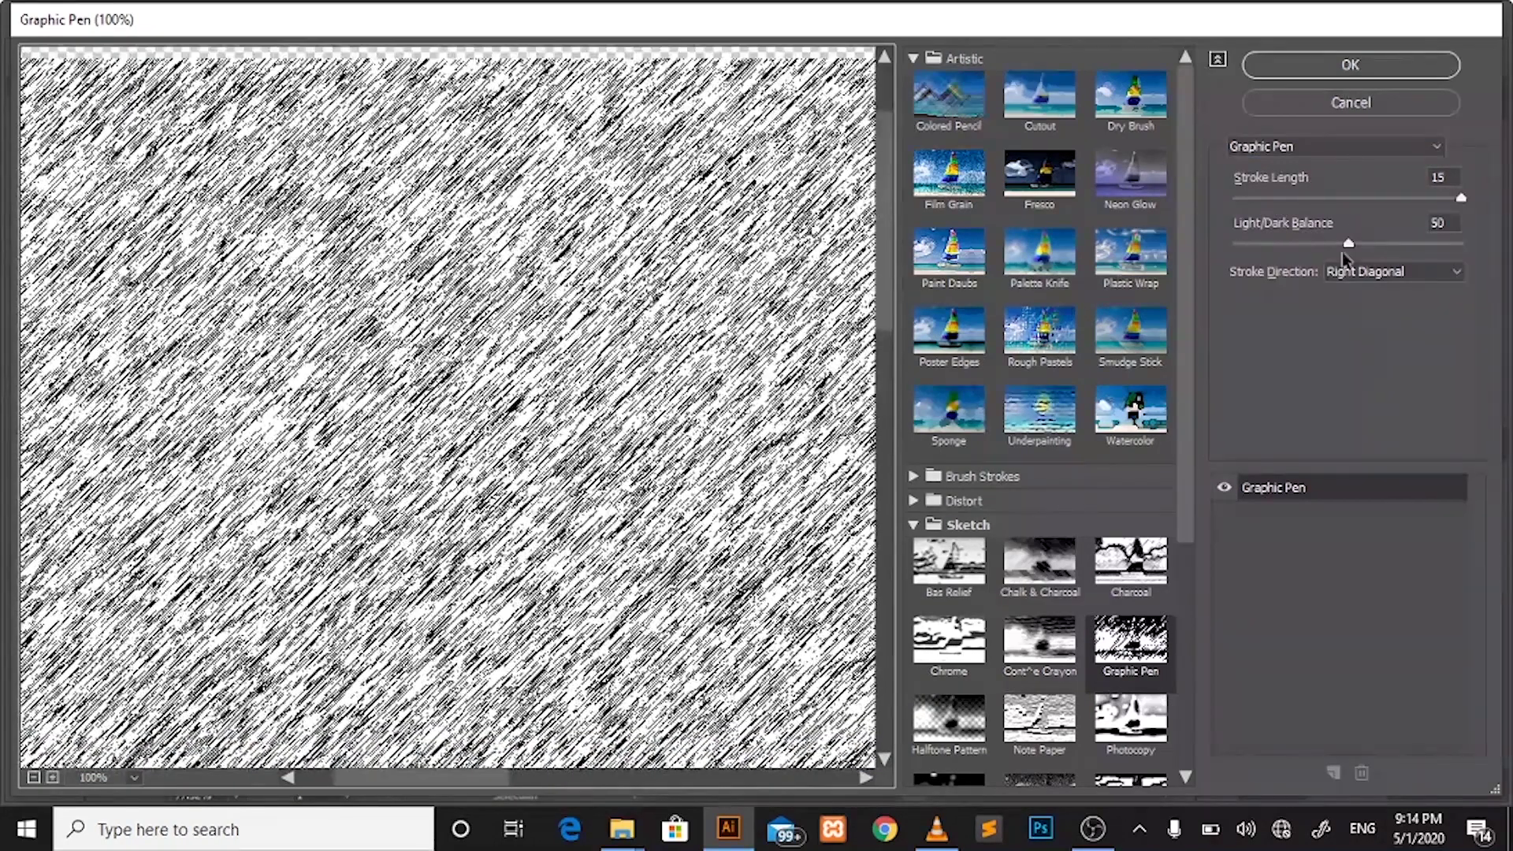
mouse_move(1345, 248)
mouse_down()
mouse_move(1220, 235)
mouse_move(1426, 239)
mouse_move(1311, 244)
mouse_up()
click(1371, 271)
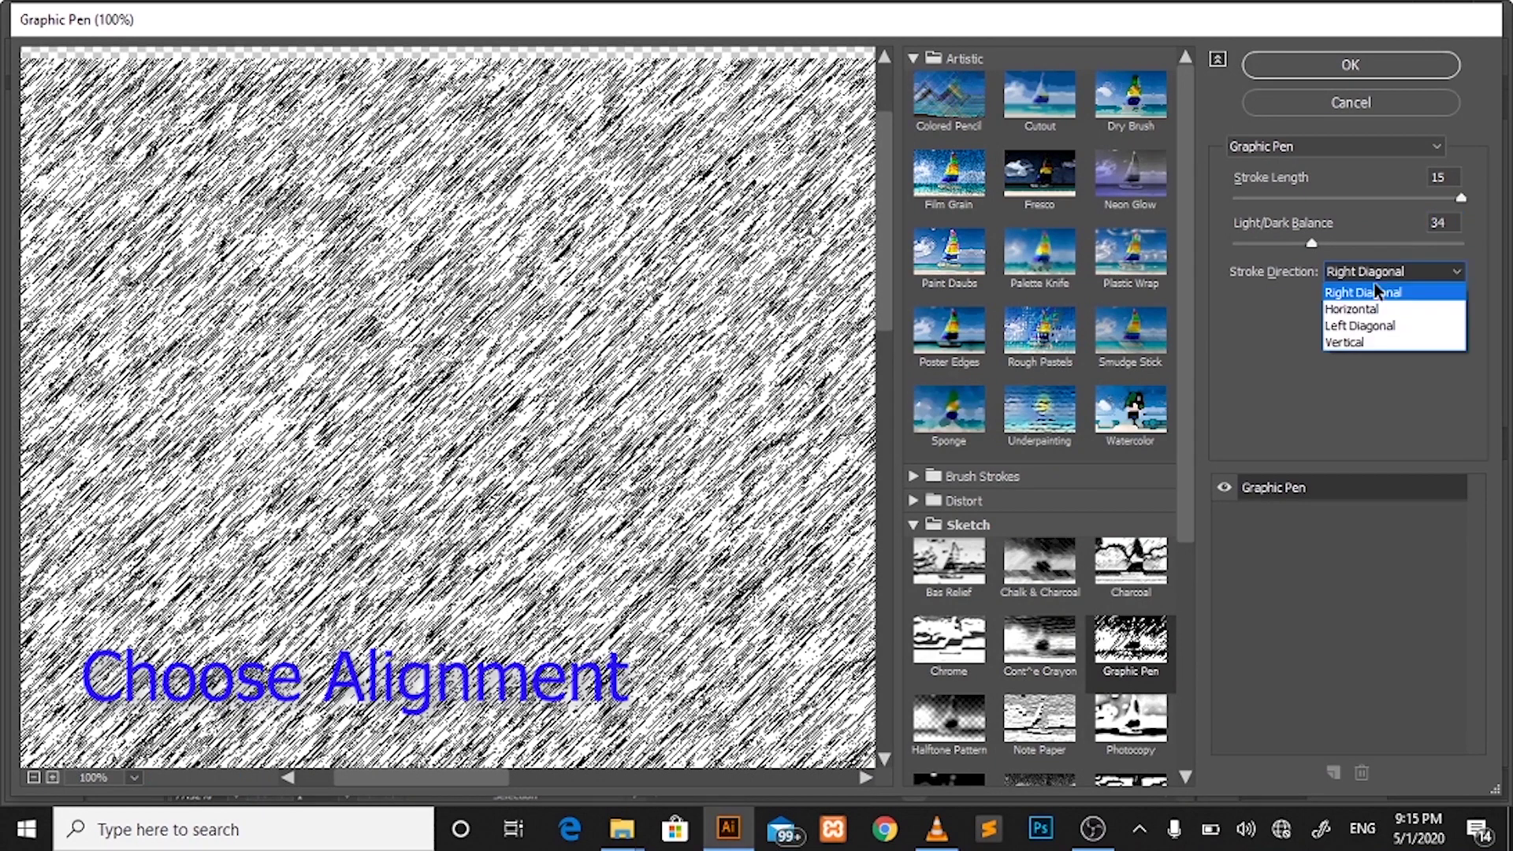
Try stroke directions, settle on Left Diagonal, and apply the Graphic Pen effect
click(1371, 308)
click(1389, 273)
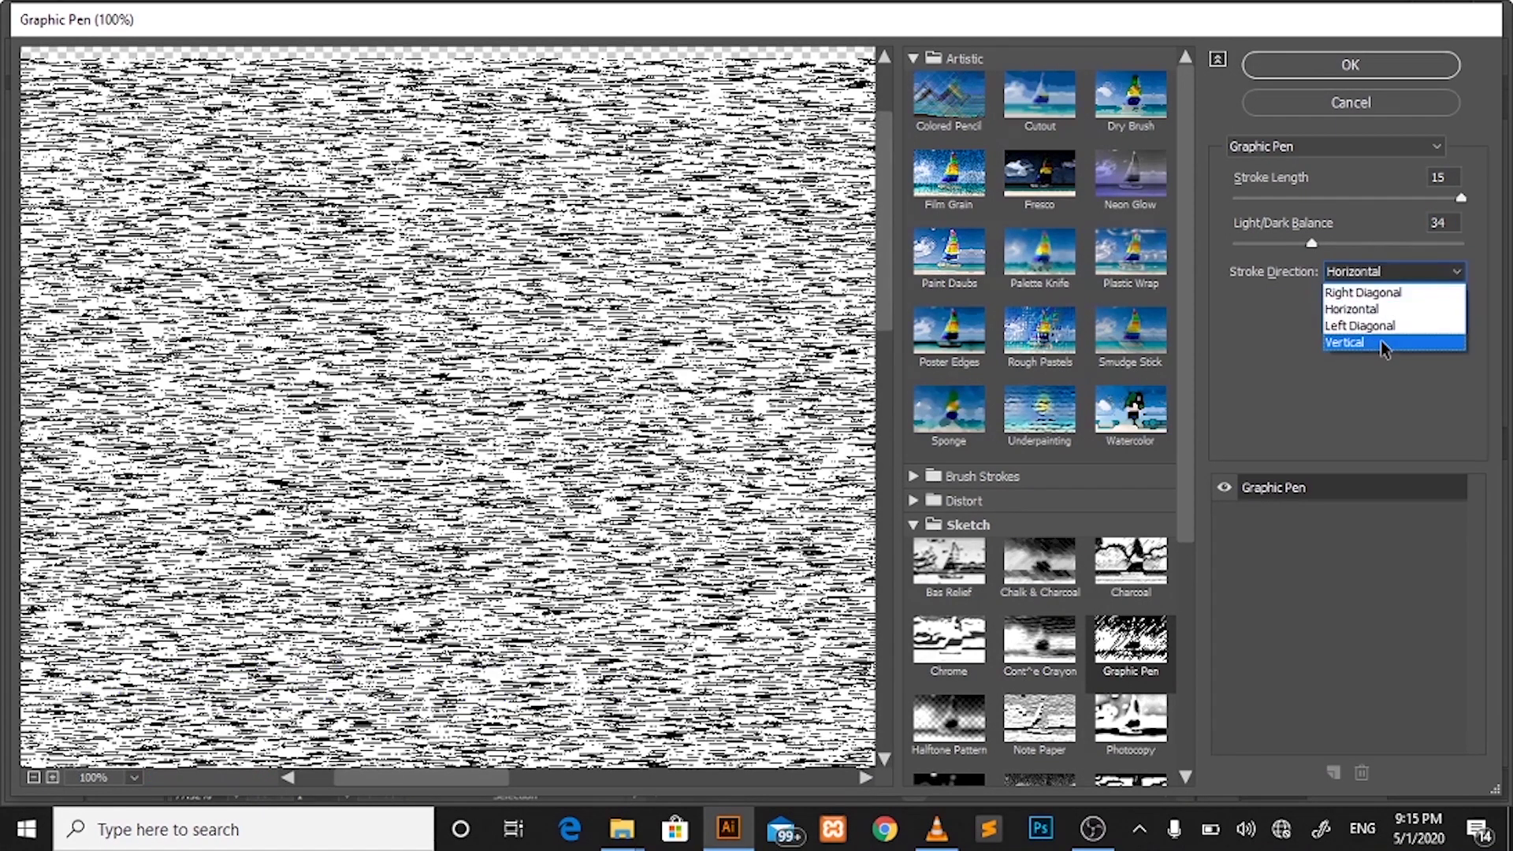
click(1383, 342)
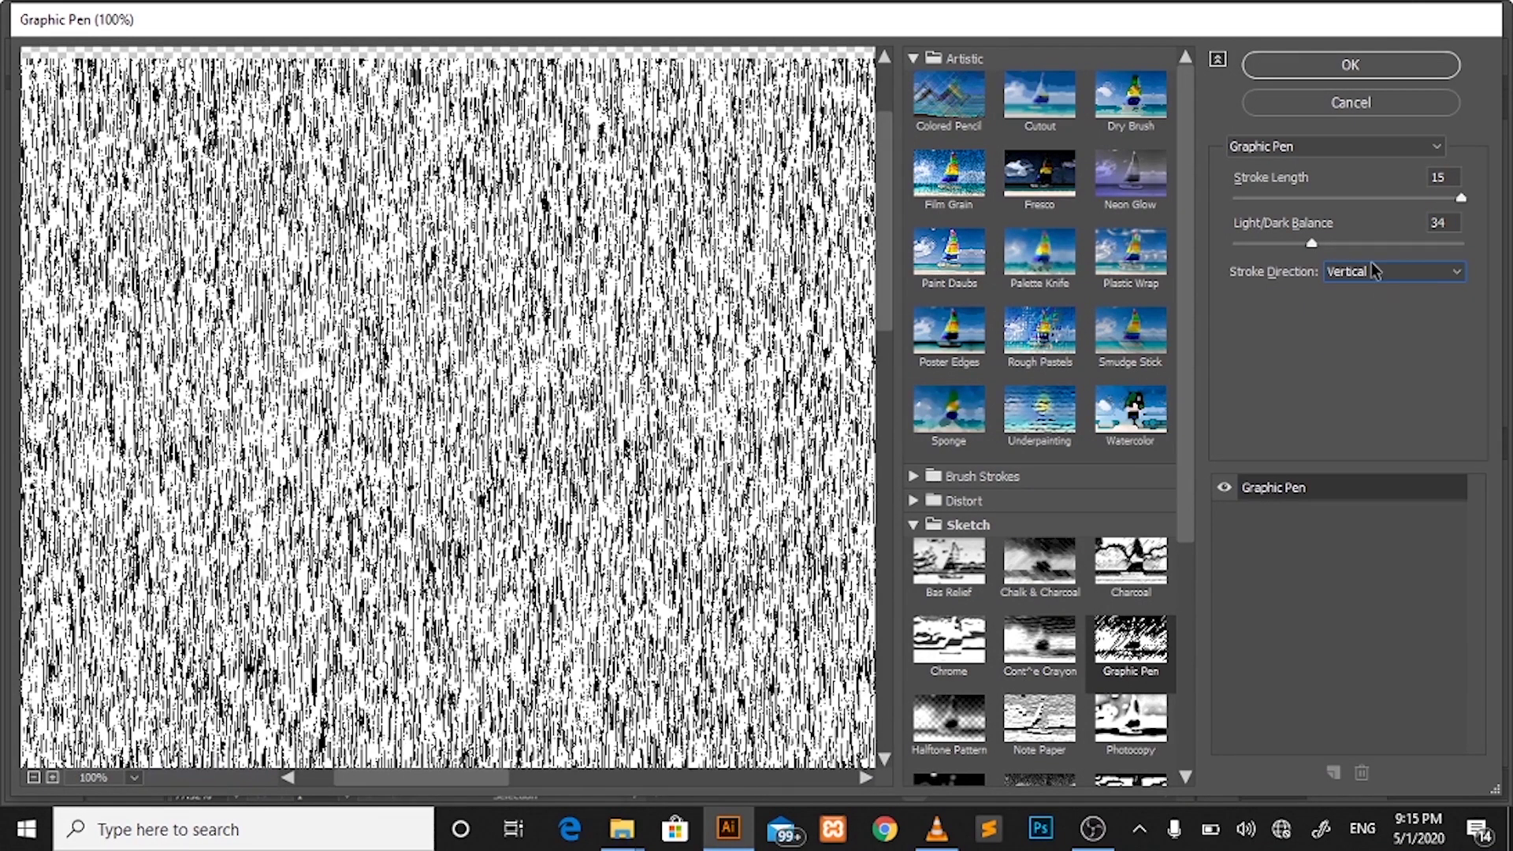
click(1373, 270)
click(1366, 326)
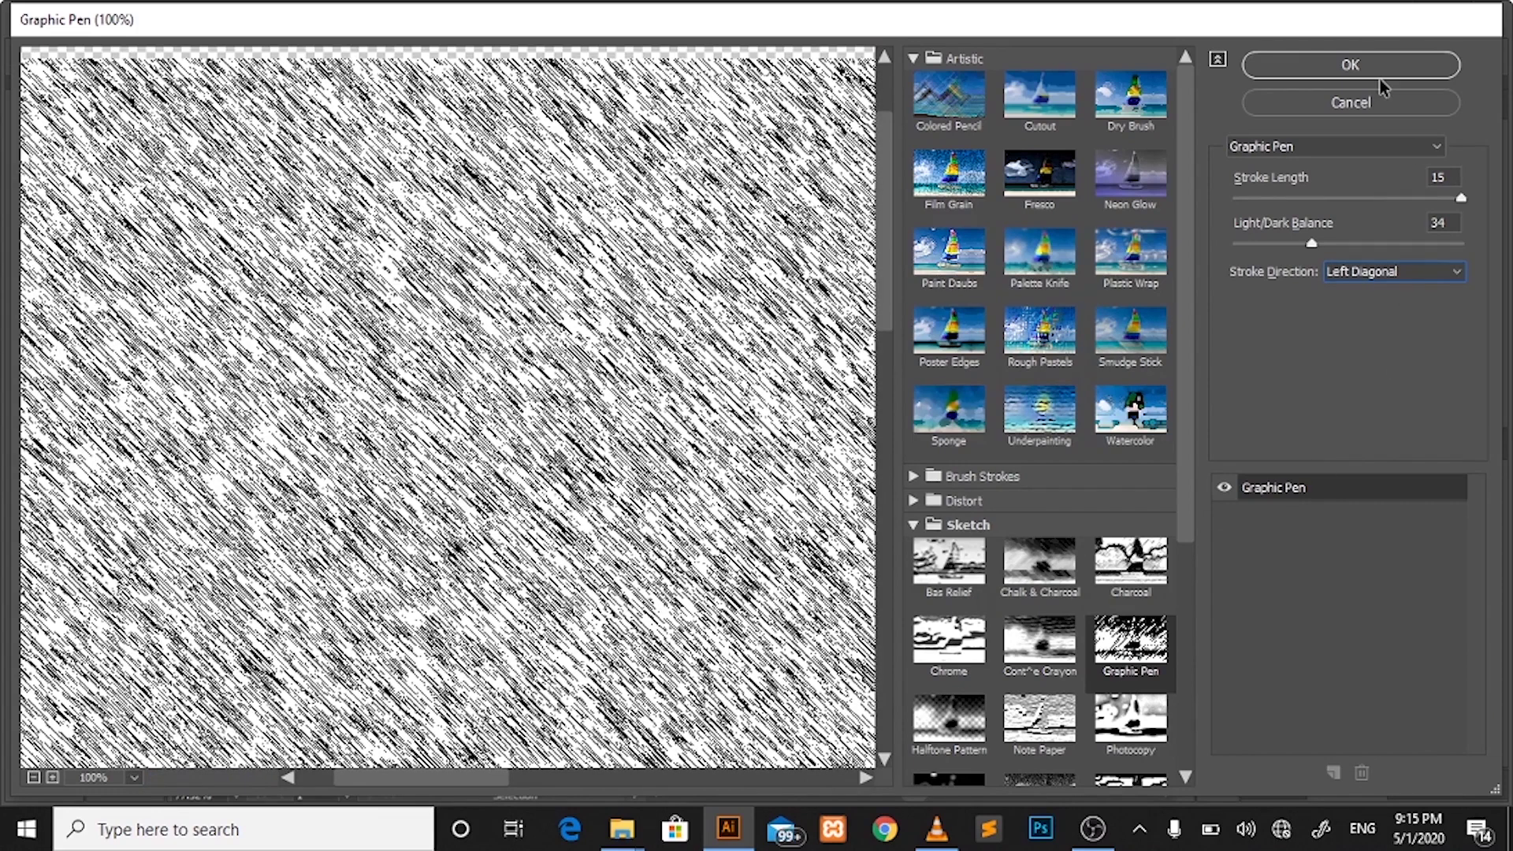
click(1357, 66)
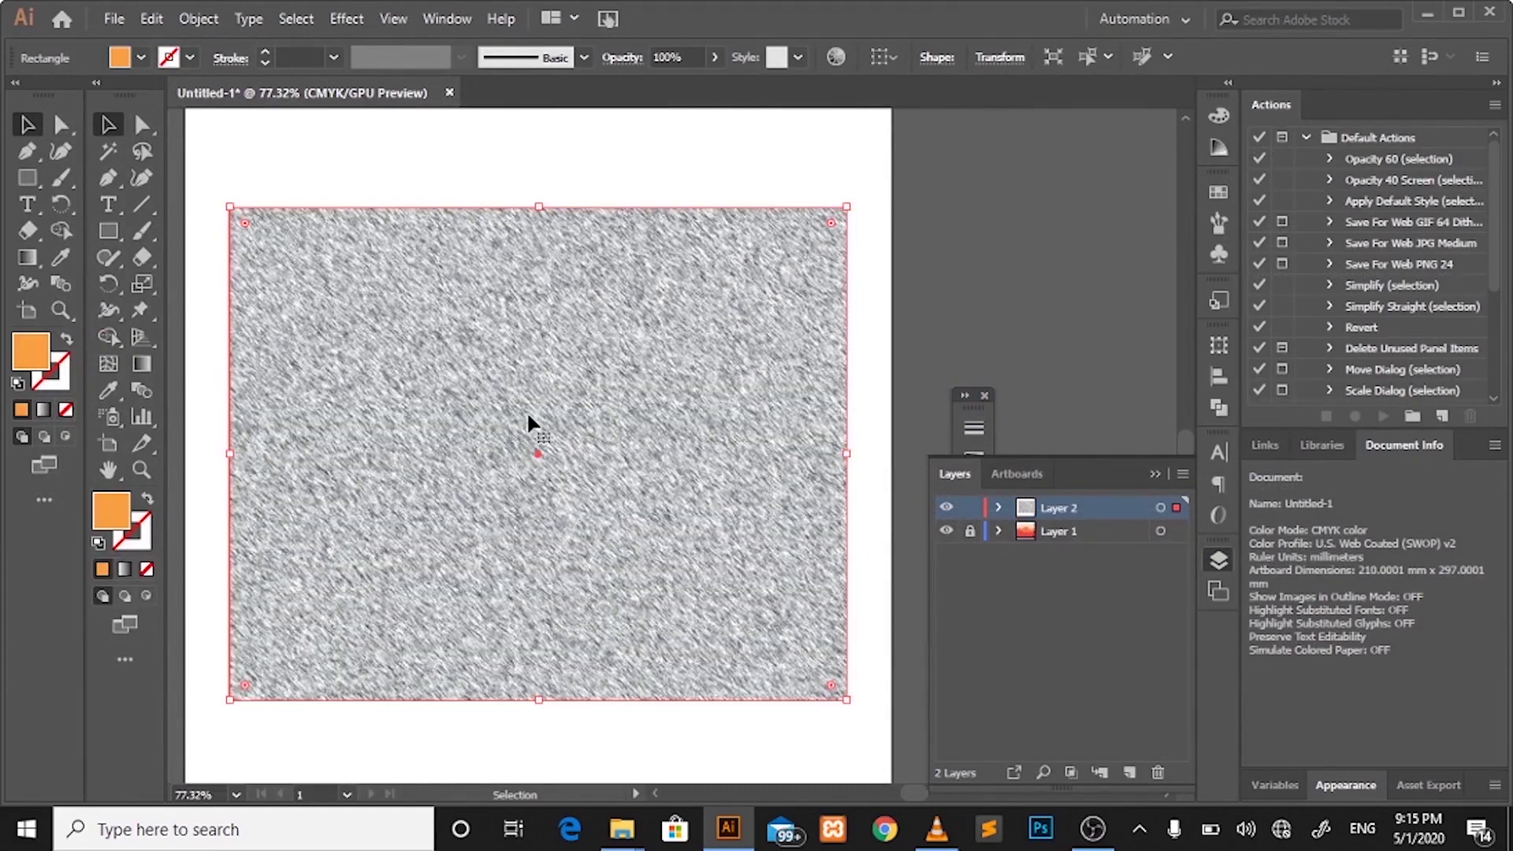
Show the Properties panel and set the textured rectangle's blend mode to Overlay
click(448, 19)
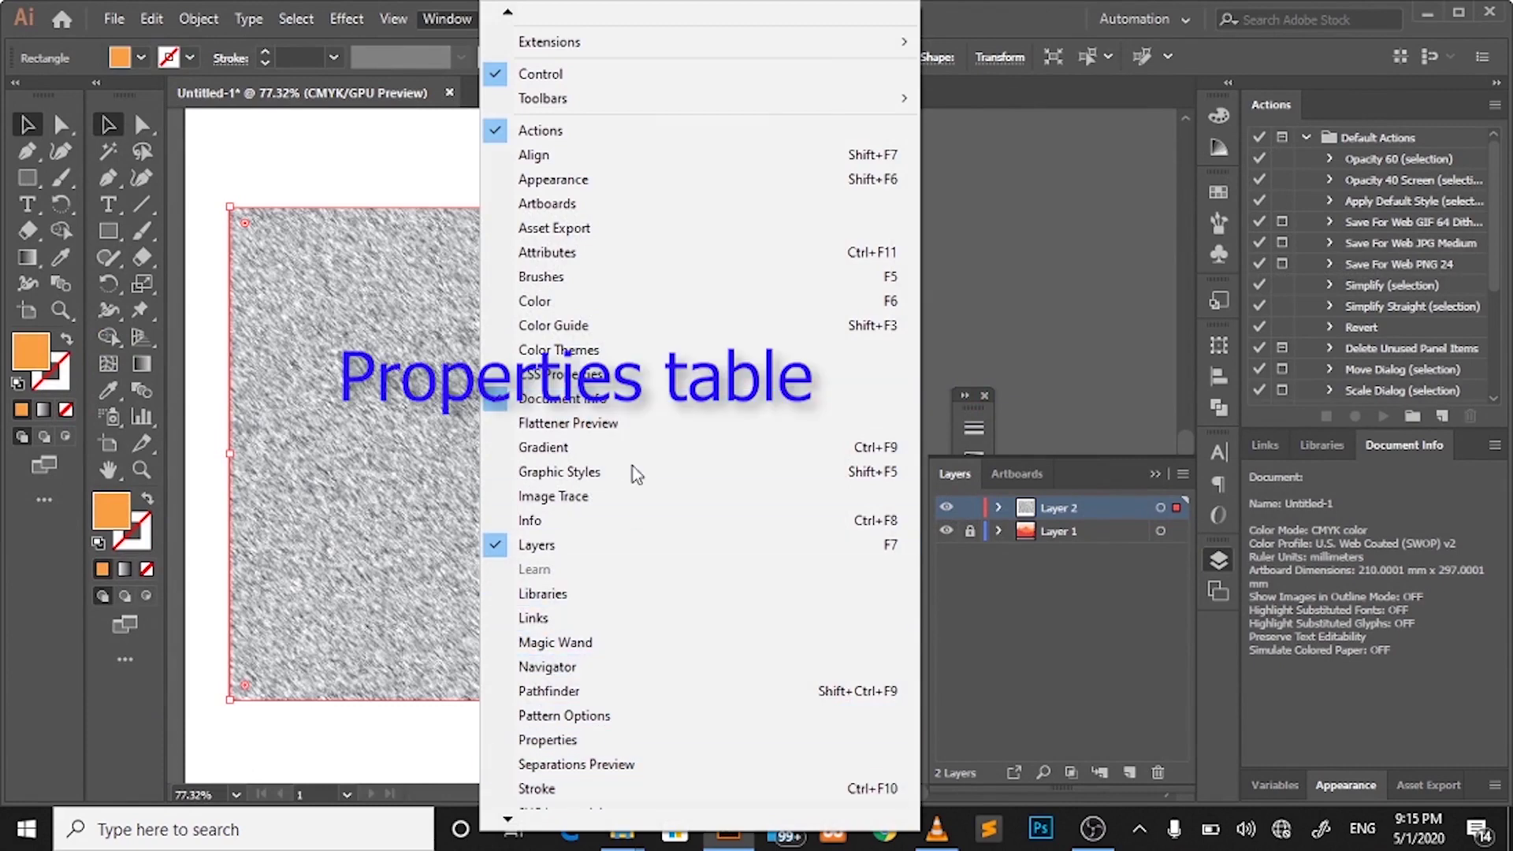
click(548, 740)
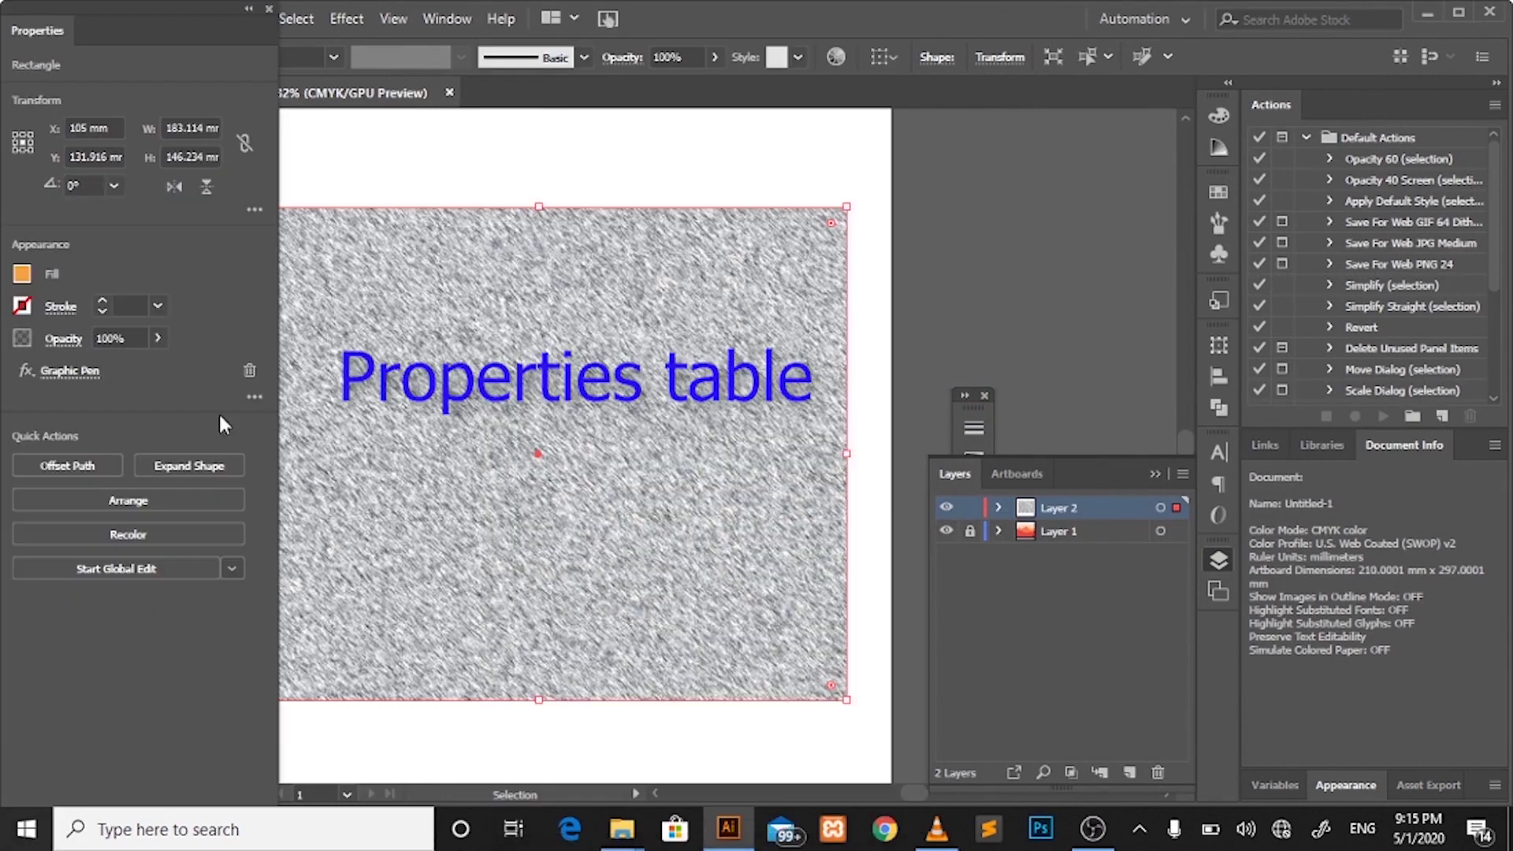
click(63, 338)
click(70, 380)
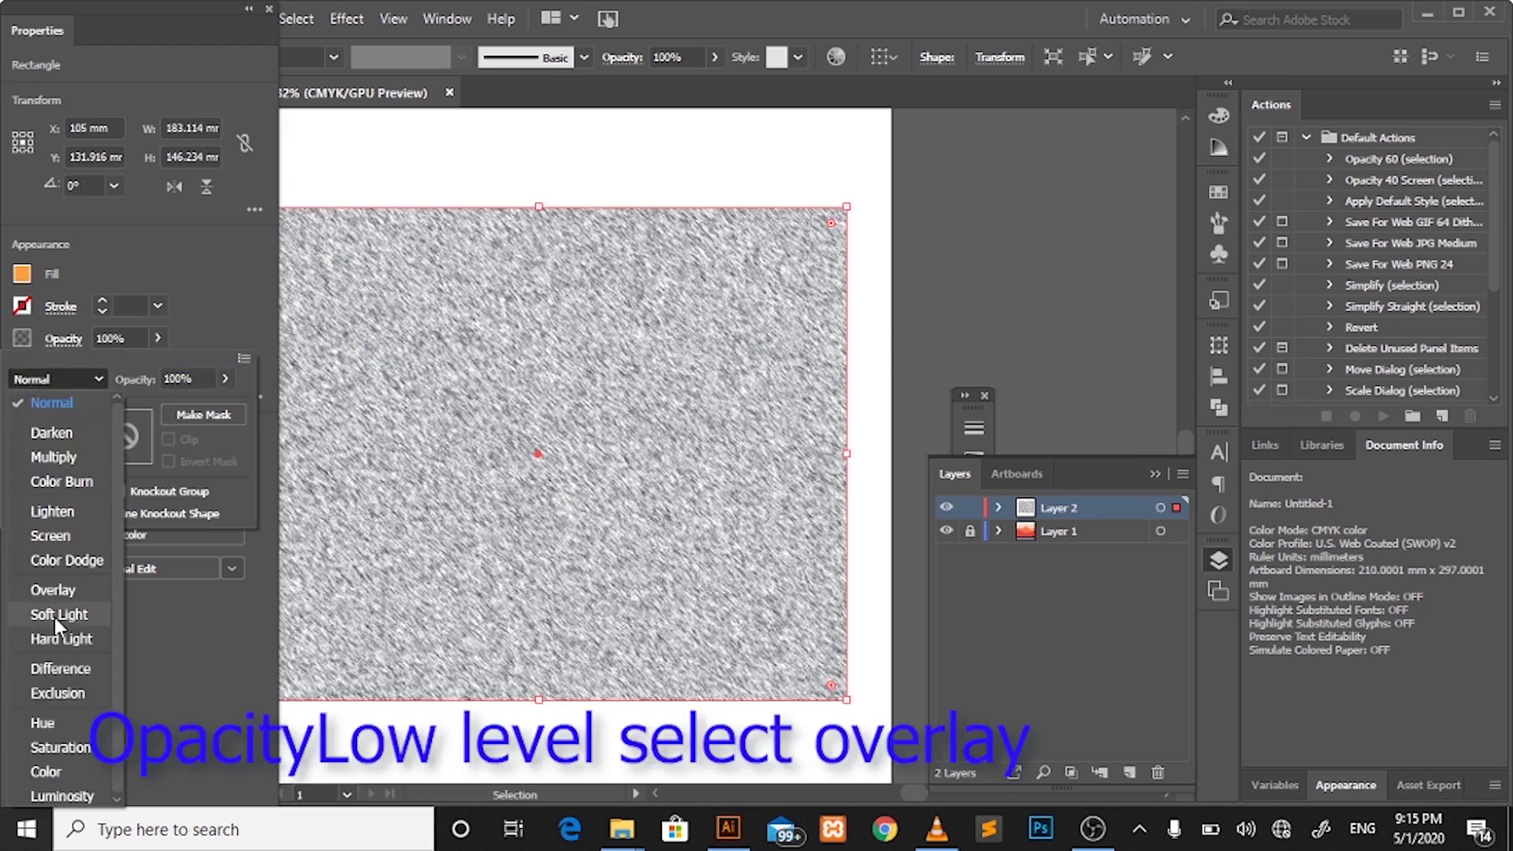
click(69, 594)
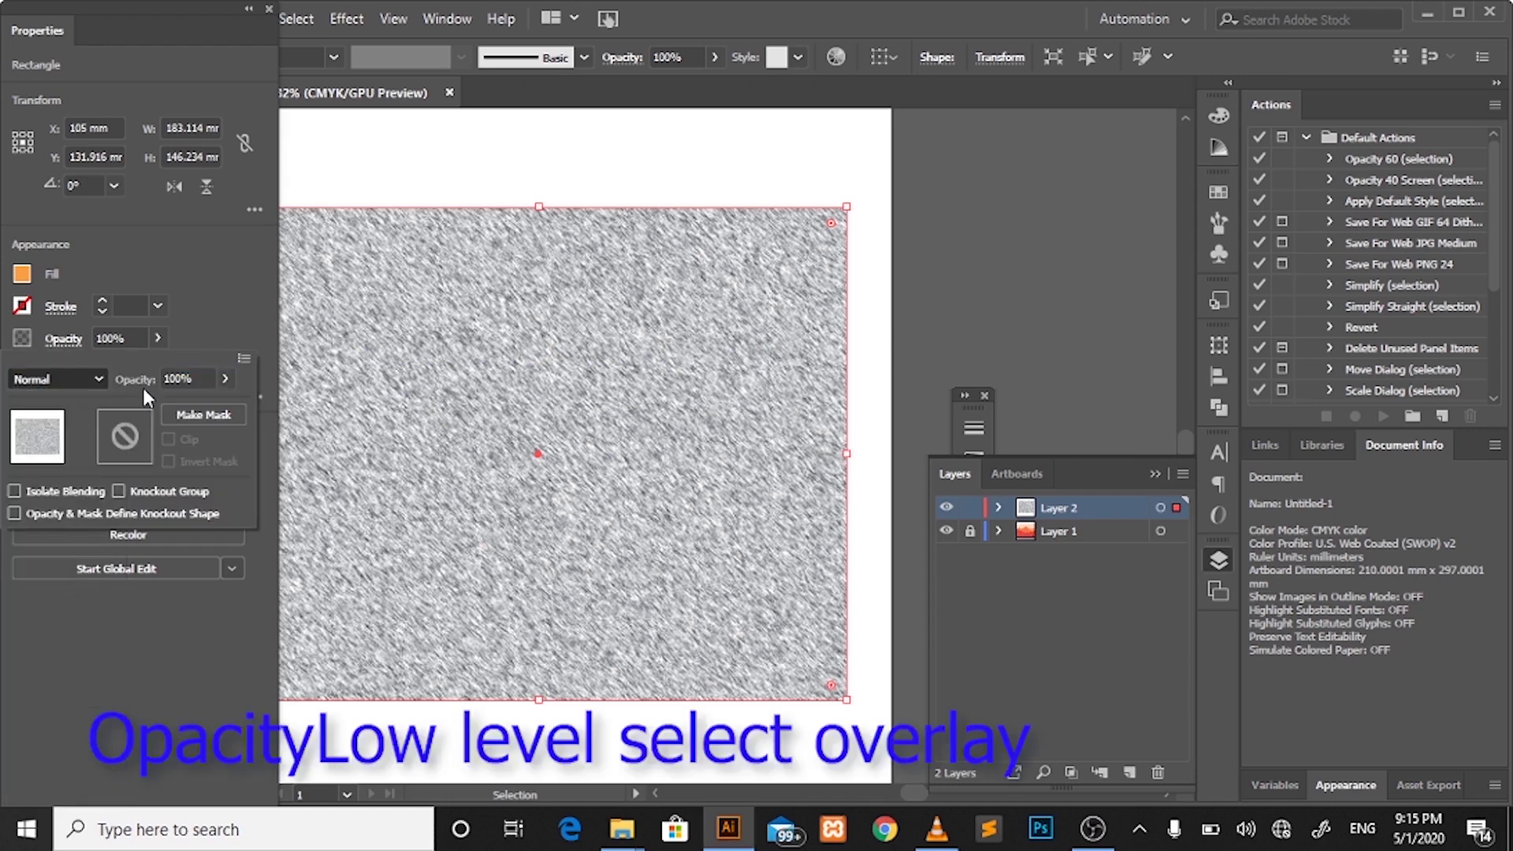
Lower the texture rectangle's opacity to 44% and tuck the collapsed Properties panel away
click(154, 340)
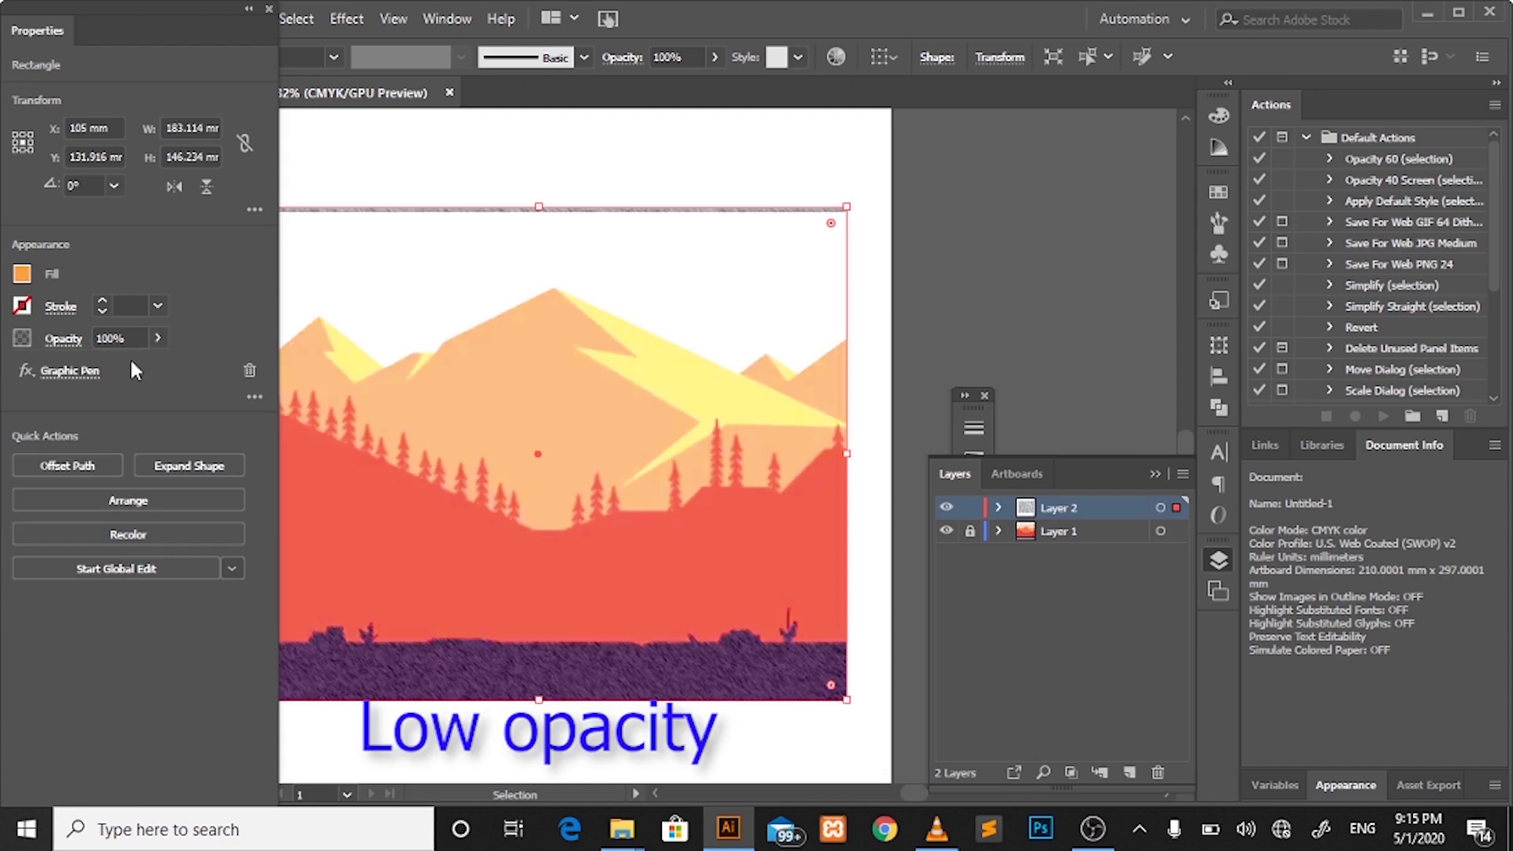
click(157, 339)
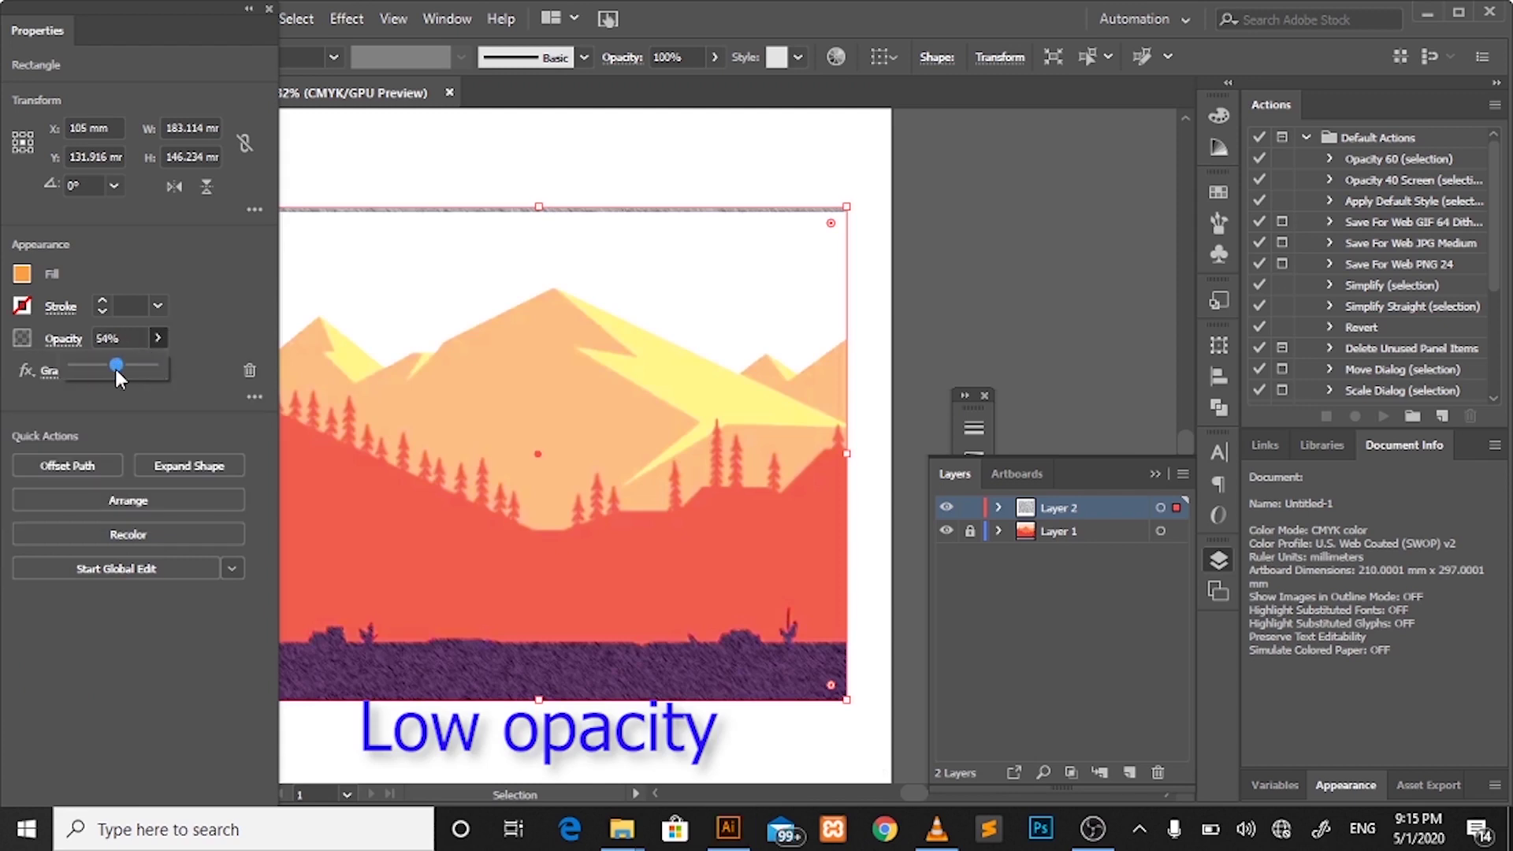
drag(115, 368, 110, 368)
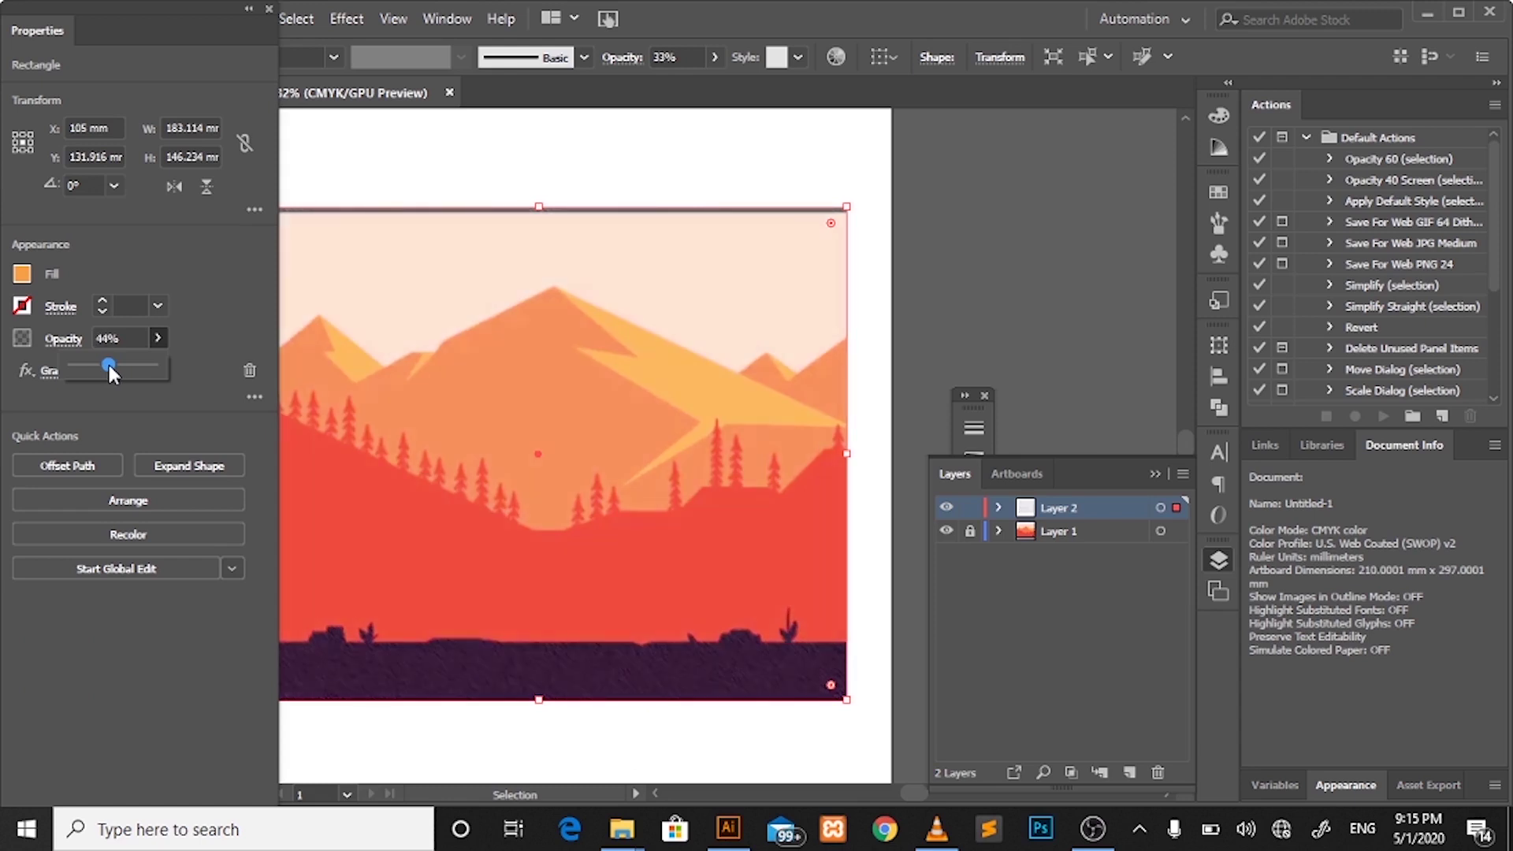
click(190, 324)
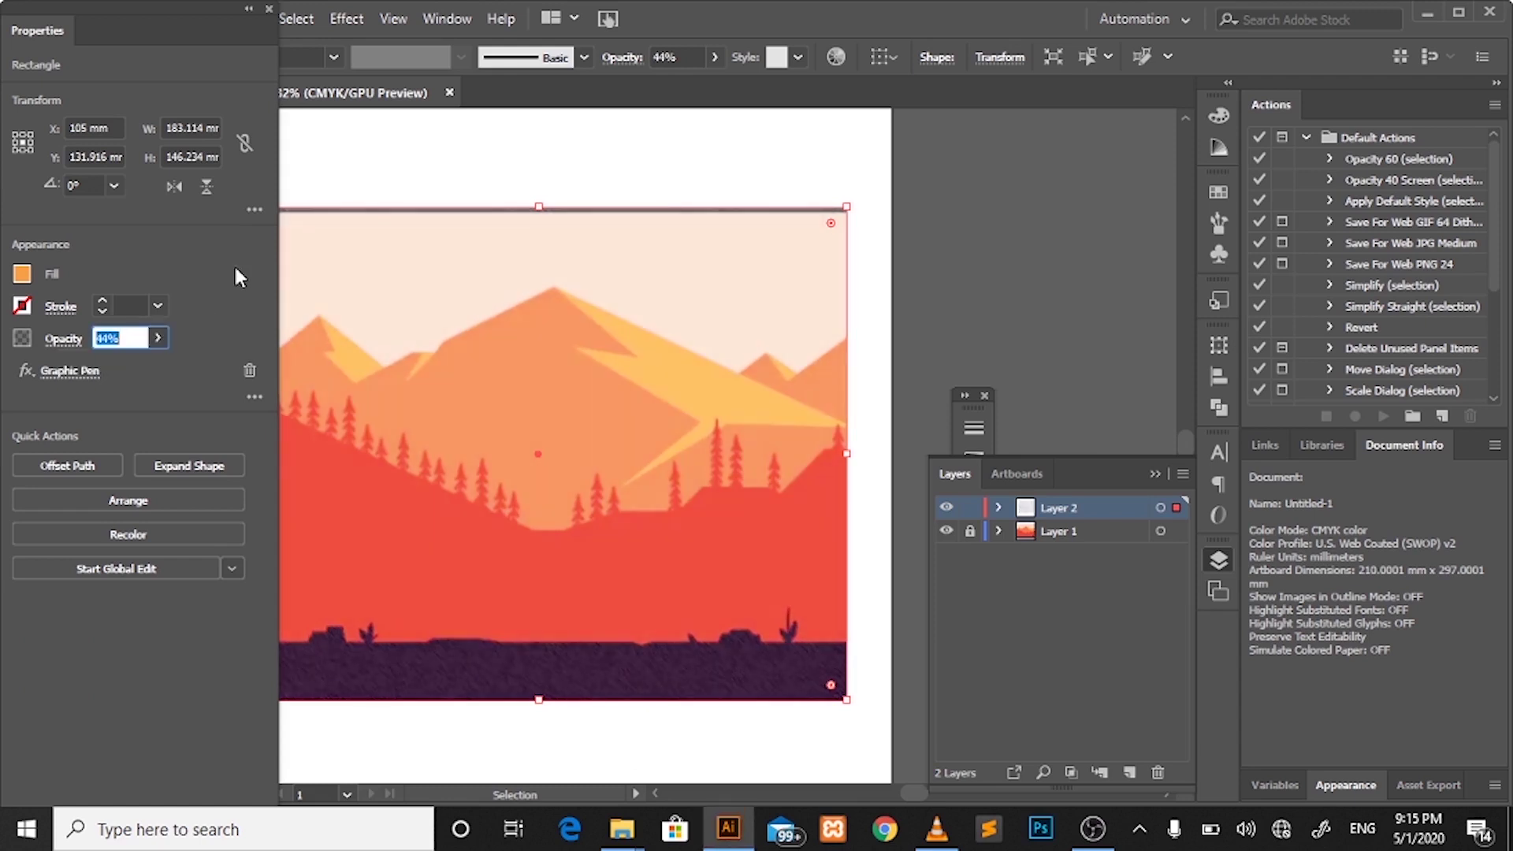
click(250, 9)
mouse_move(92, 39)
mouse_down()
mouse_move(171, 128)
mouse_move(831, 206)
mouse_move(1100, 166)
mouse_up()
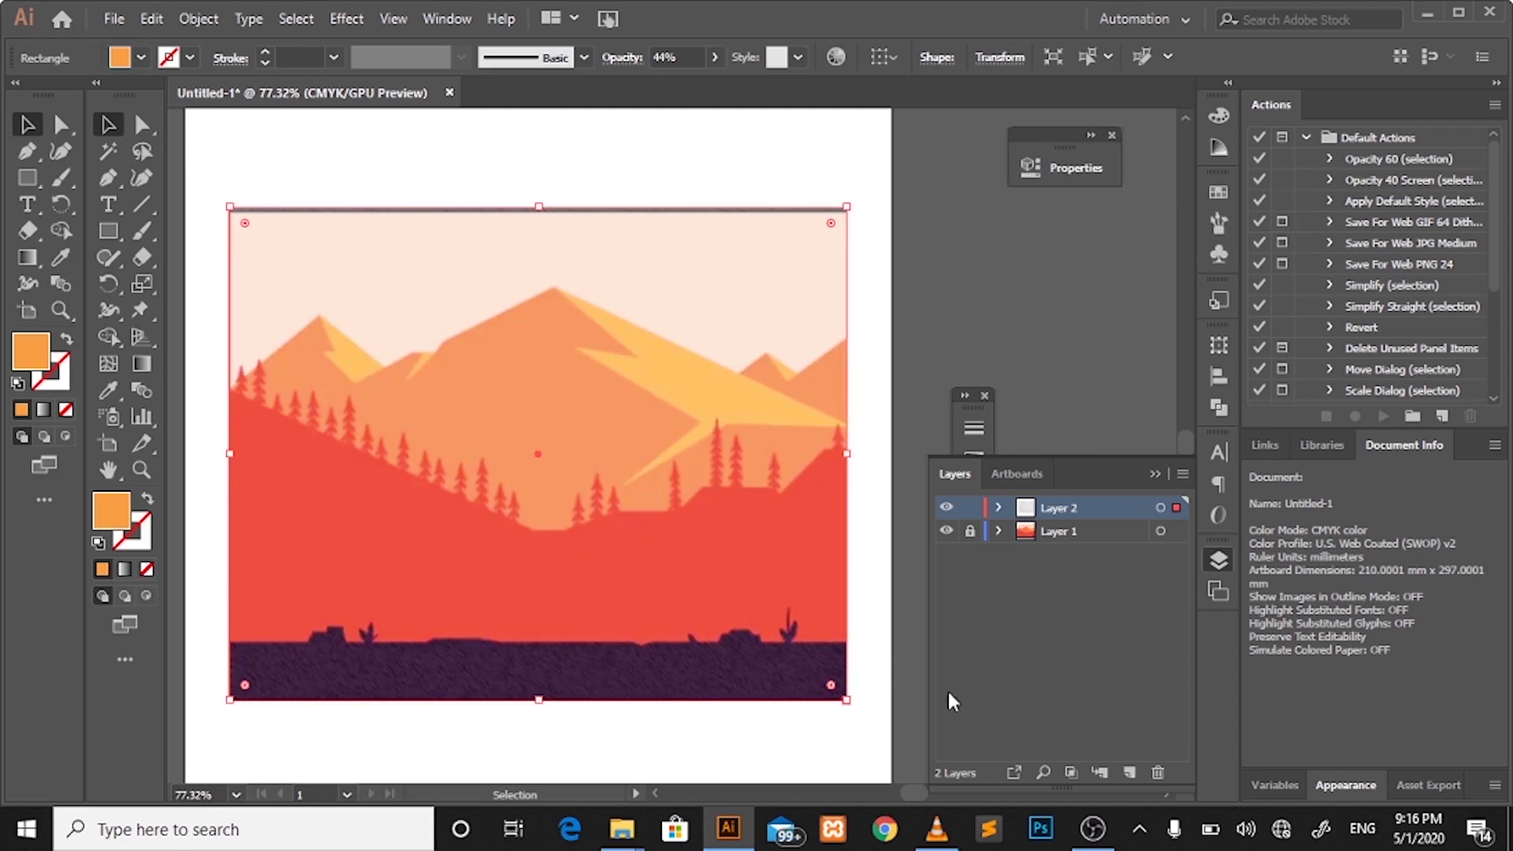
Add a new top layer and draw a rectangle covering the whole artboard
click(1128, 772)
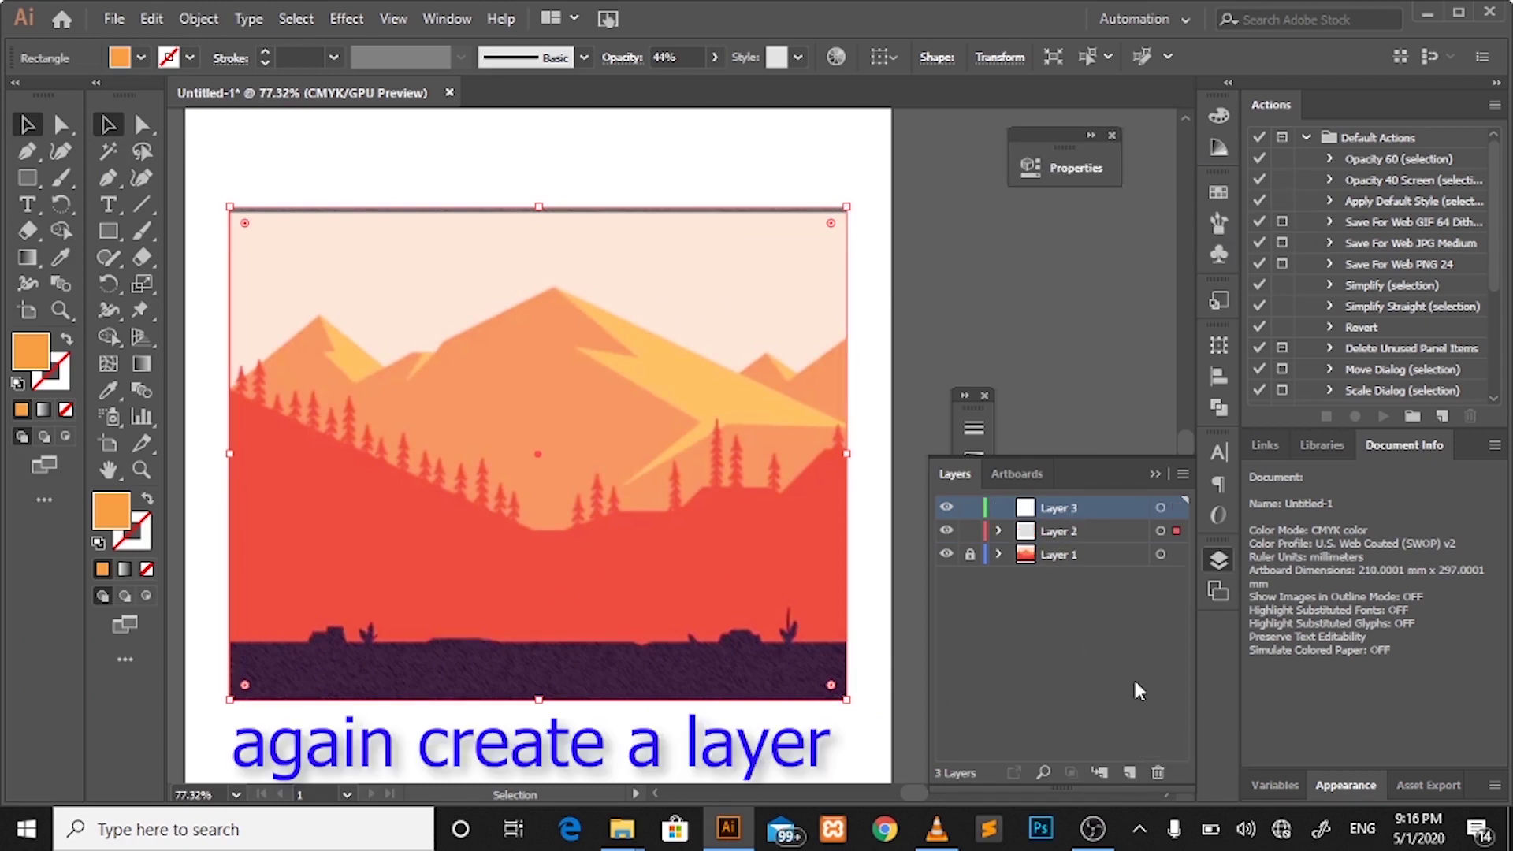
click(116, 231)
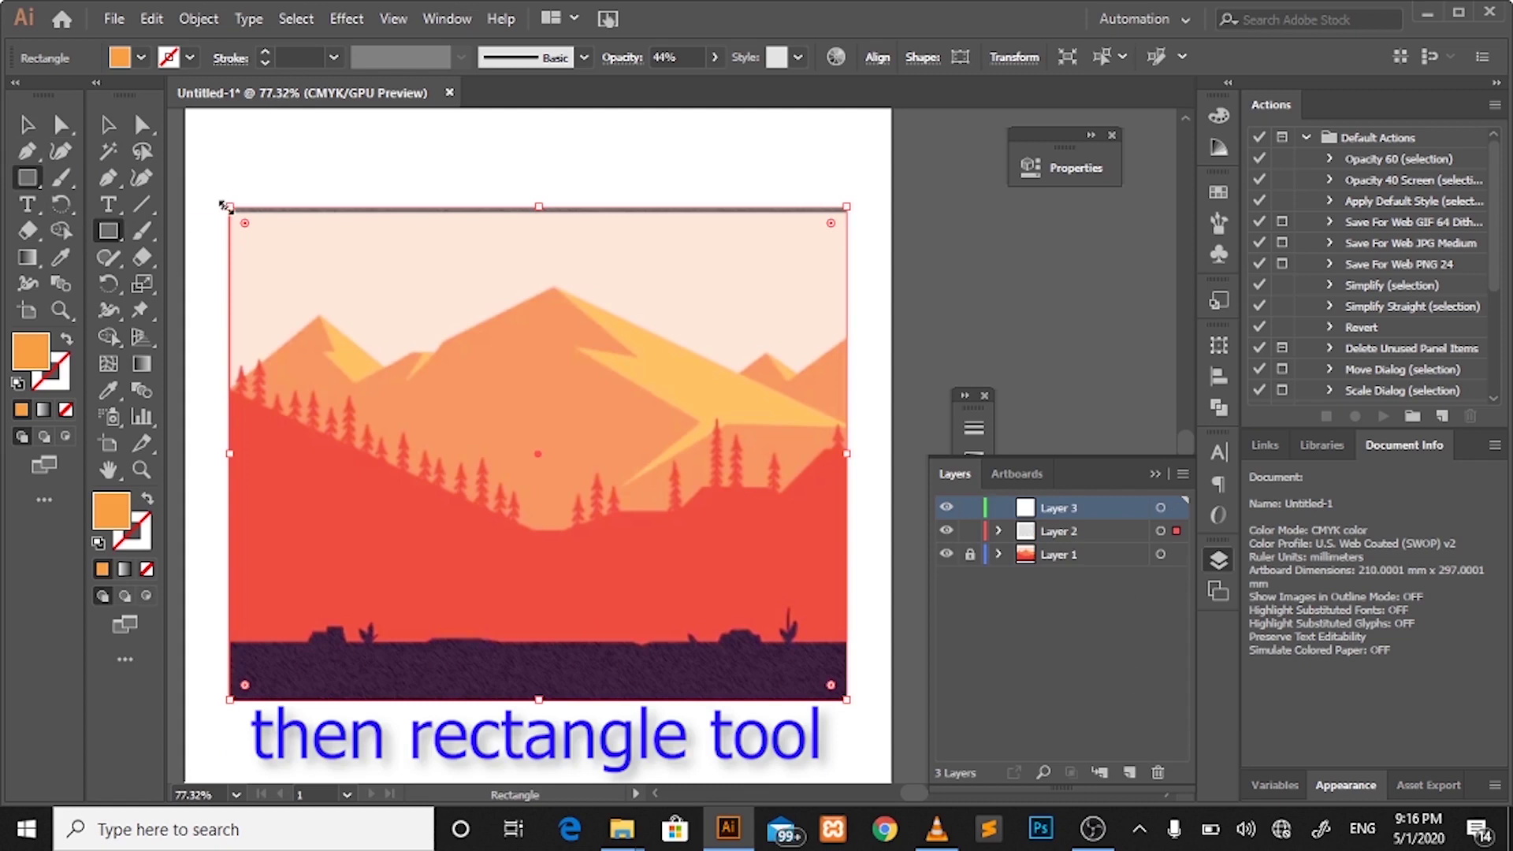
click(28, 125)
click(253, 136)
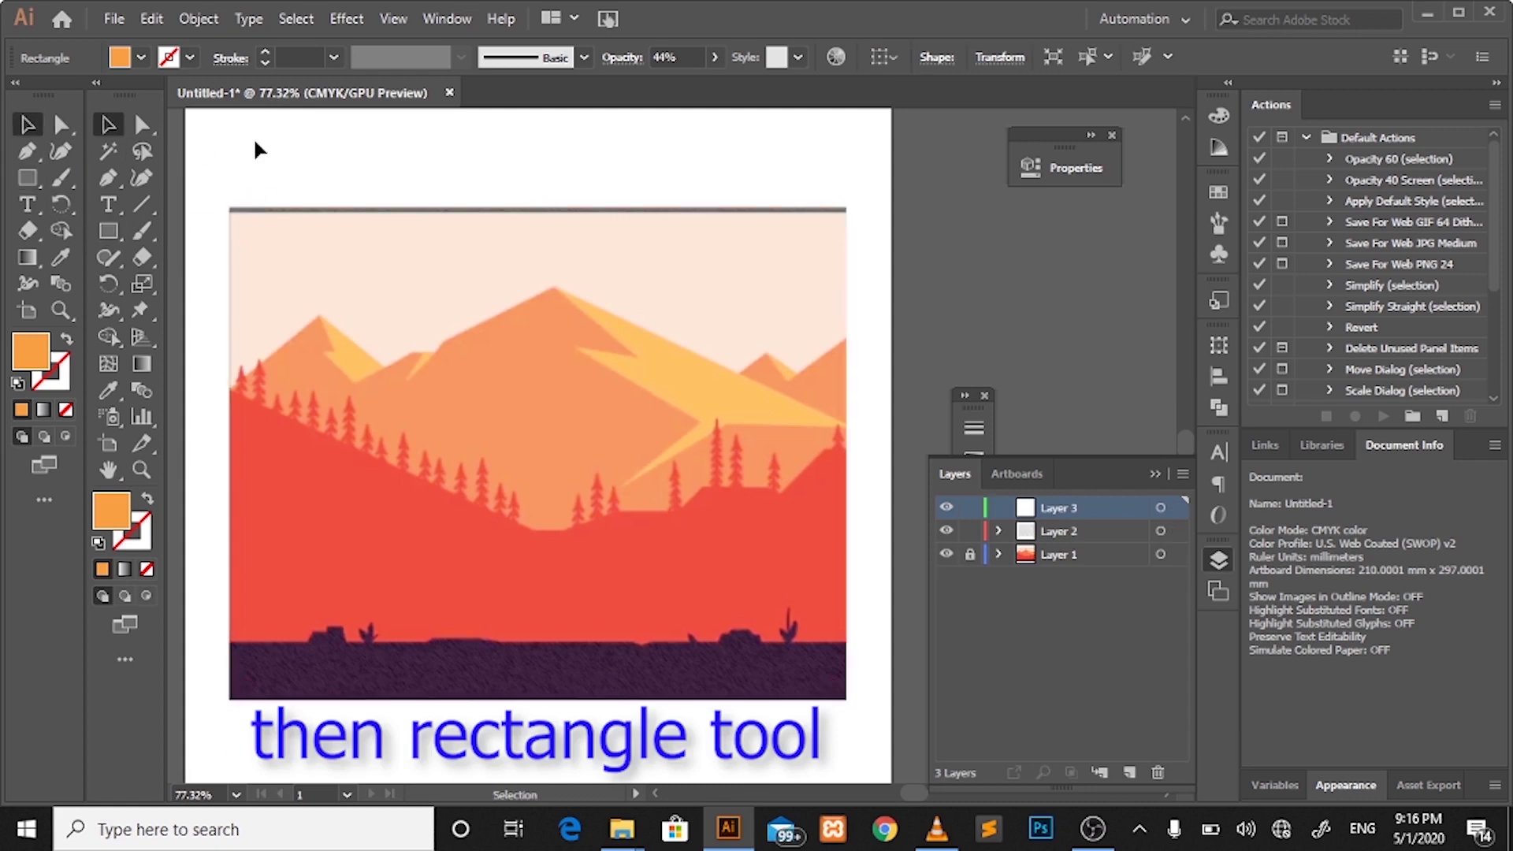
click(23, 179)
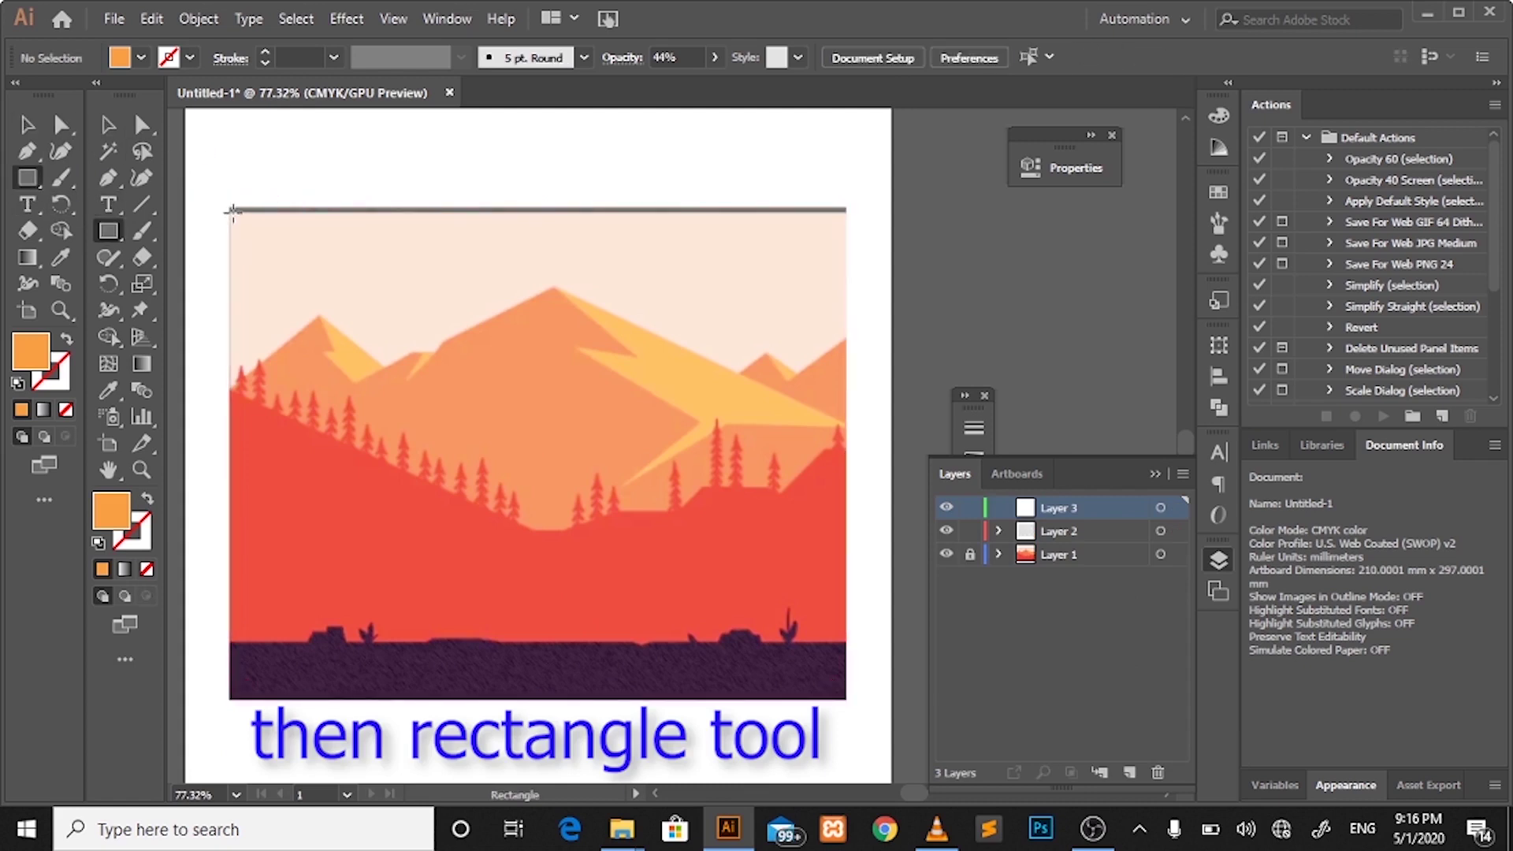
mouse_move(231, 210)
mouse_down()
mouse_move(486, 462)
mouse_move(847, 699)
mouse_up()
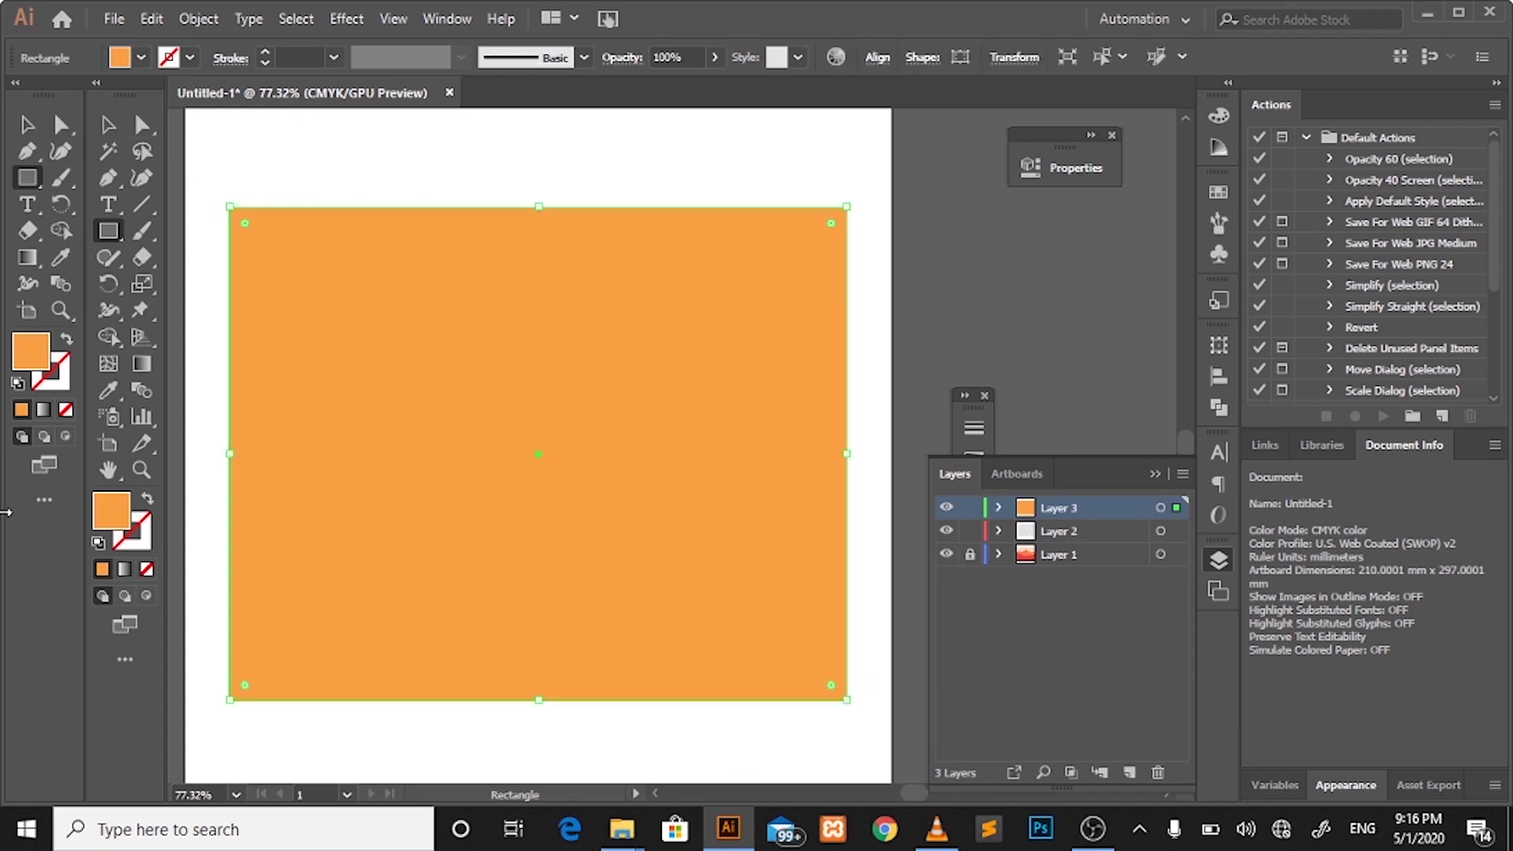
Fill the new rectangle with bright orange FF8500
double_click(34, 370)
drag(709, 268, 792, 258)
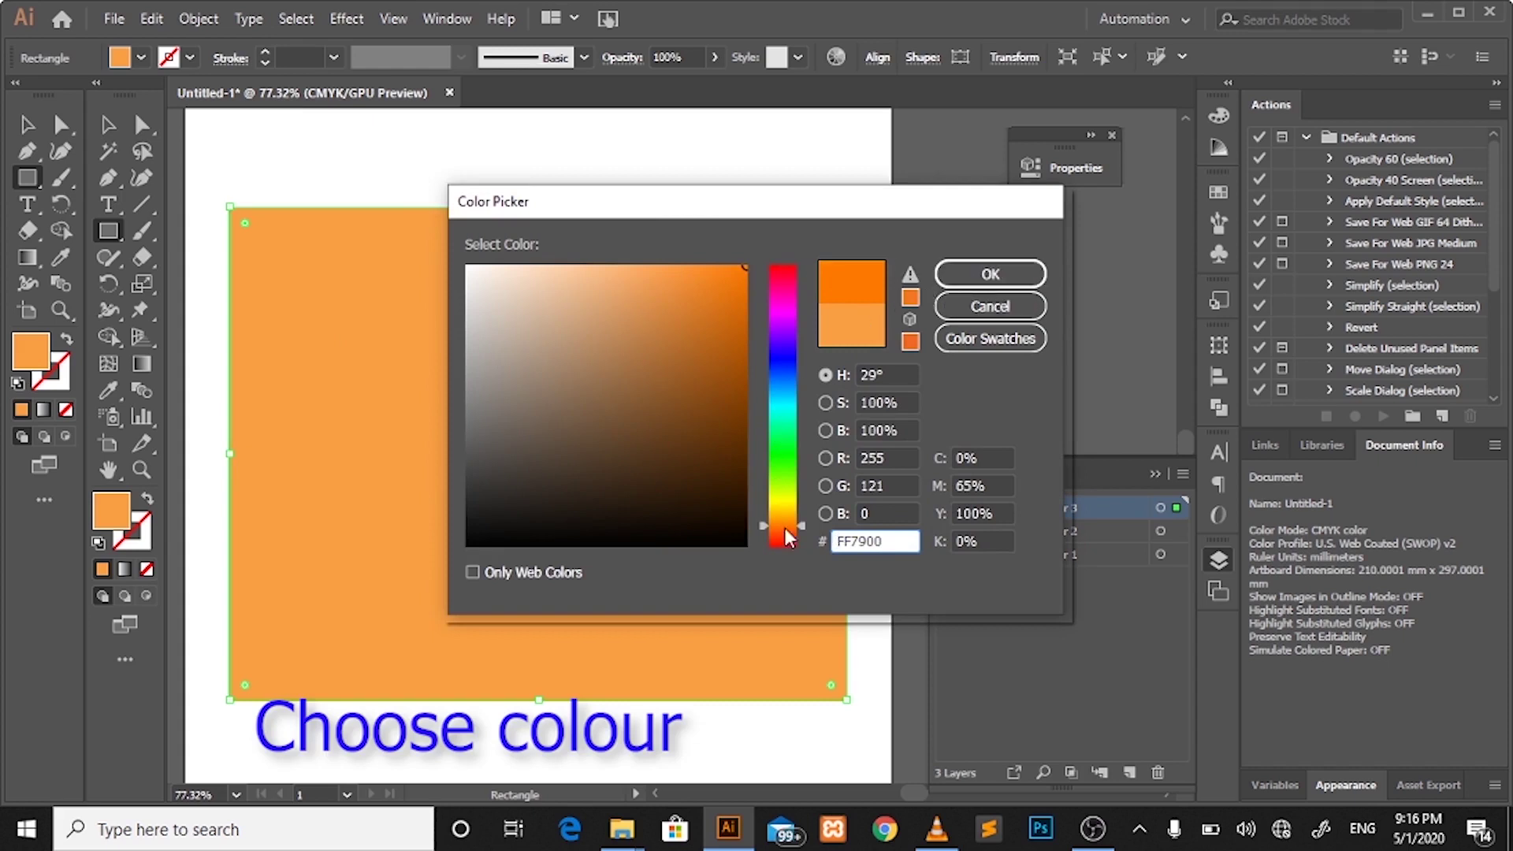
drag(798, 527, 797, 513)
click(999, 273)
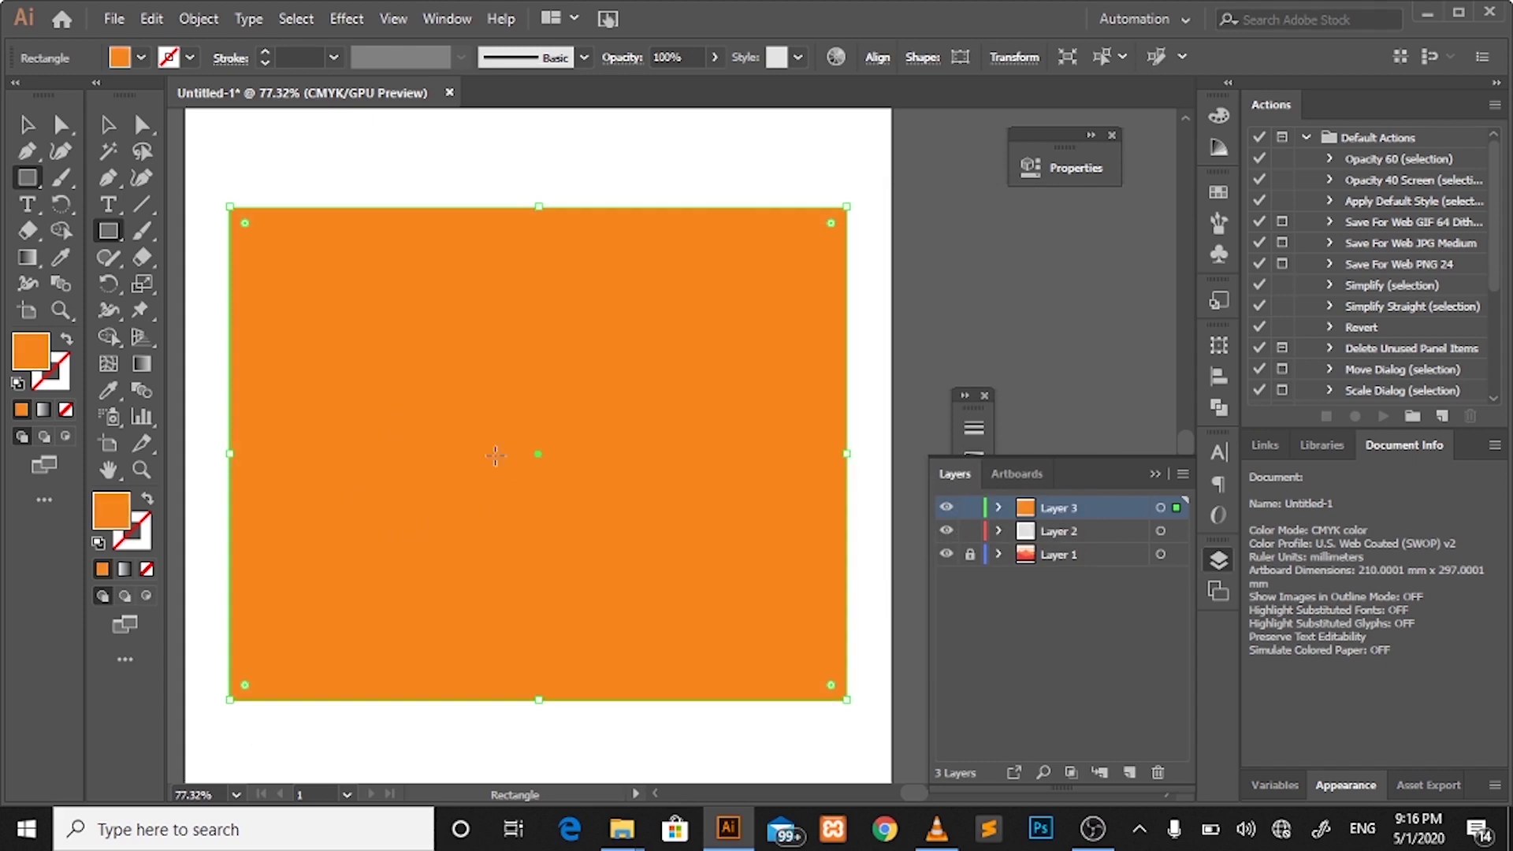
click(27, 124)
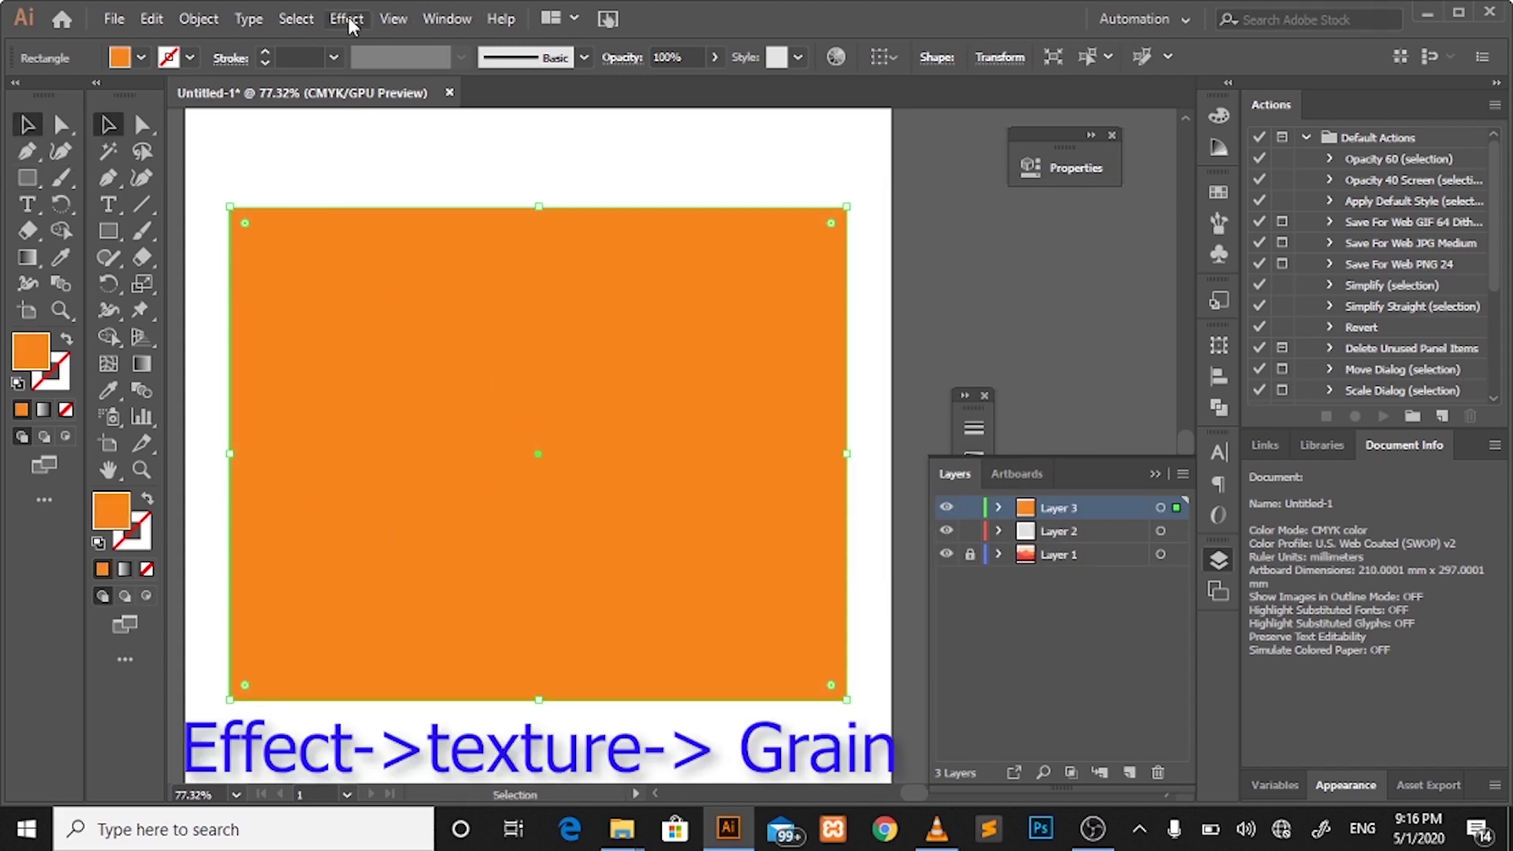
Apply Craquelure to the orange rectangle with crack spacing 30, depth 10 and adjusted brightness
click(351, 22)
mouse_move(380, 495)
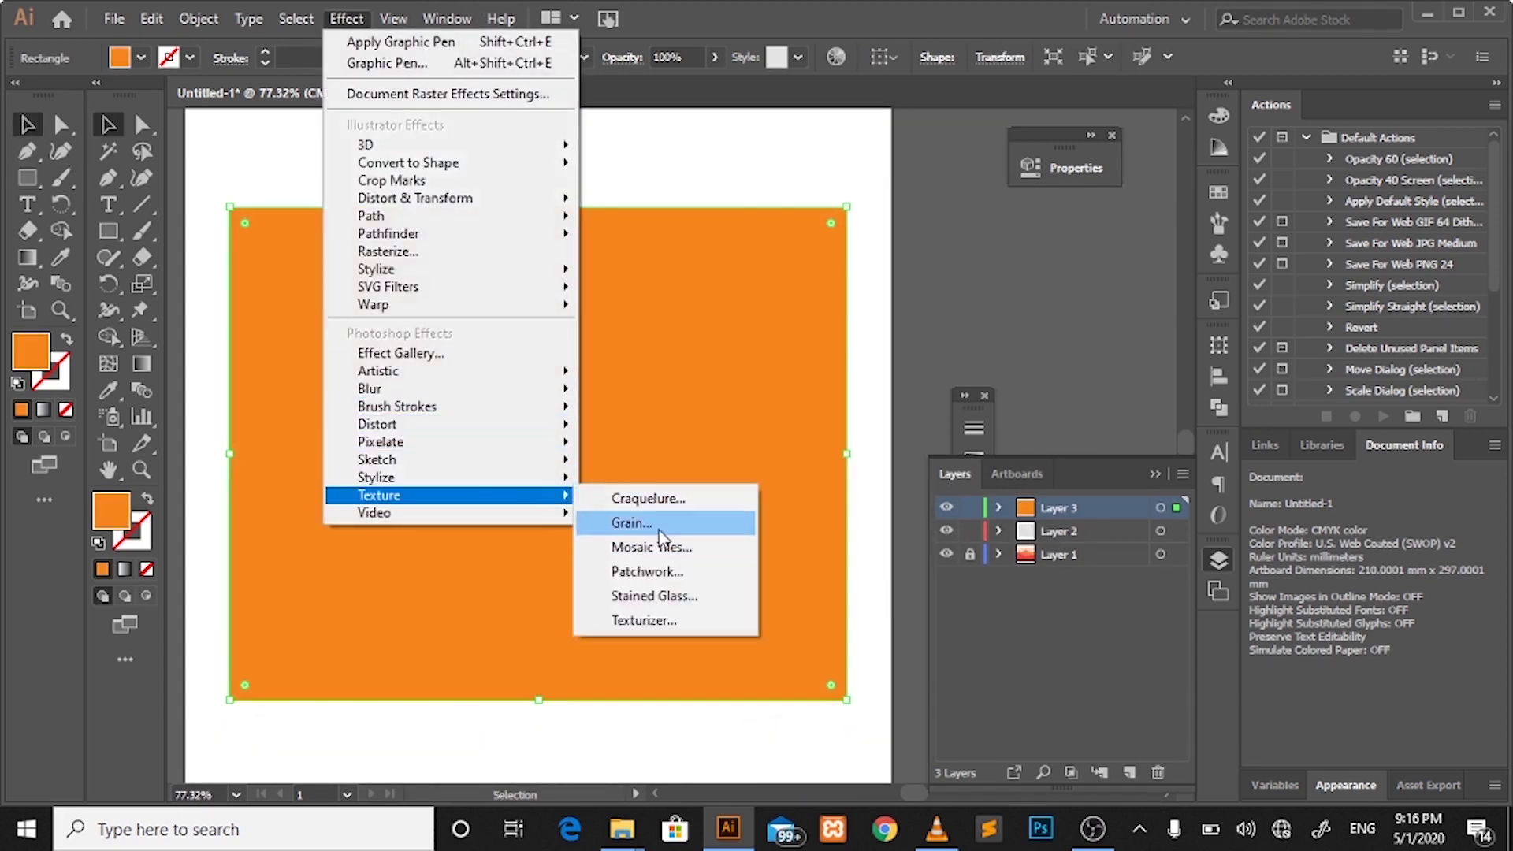
click(659, 530)
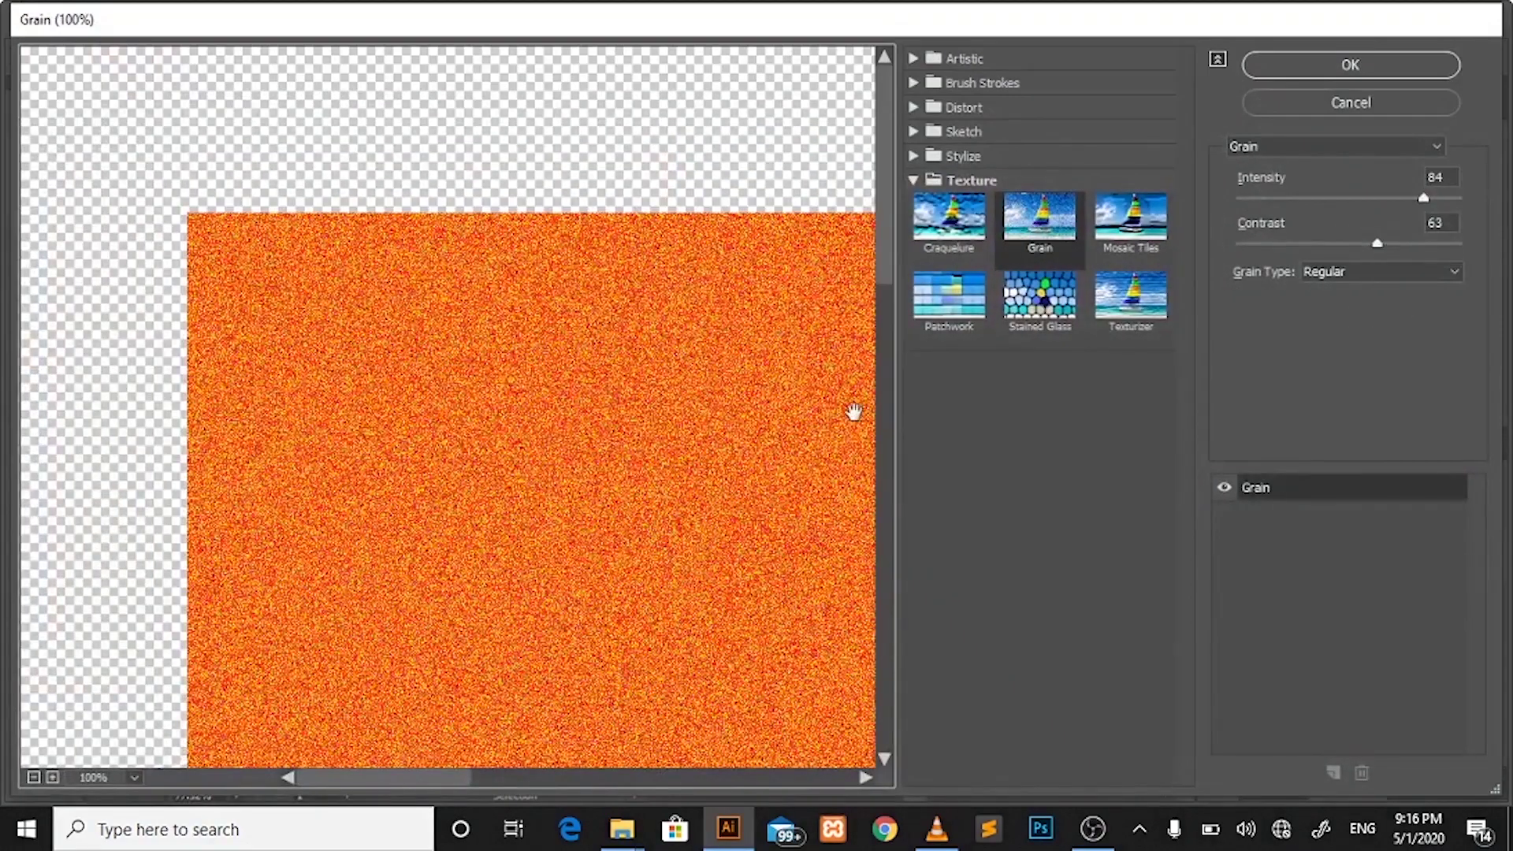
mouse_move(735, 373)
mouse_down()
mouse_move(644, 266)
mouse_move(483, 382)
mouse_move(489, 473)
mouse_move(692, 563)
mouse_up()
click(974, 213)
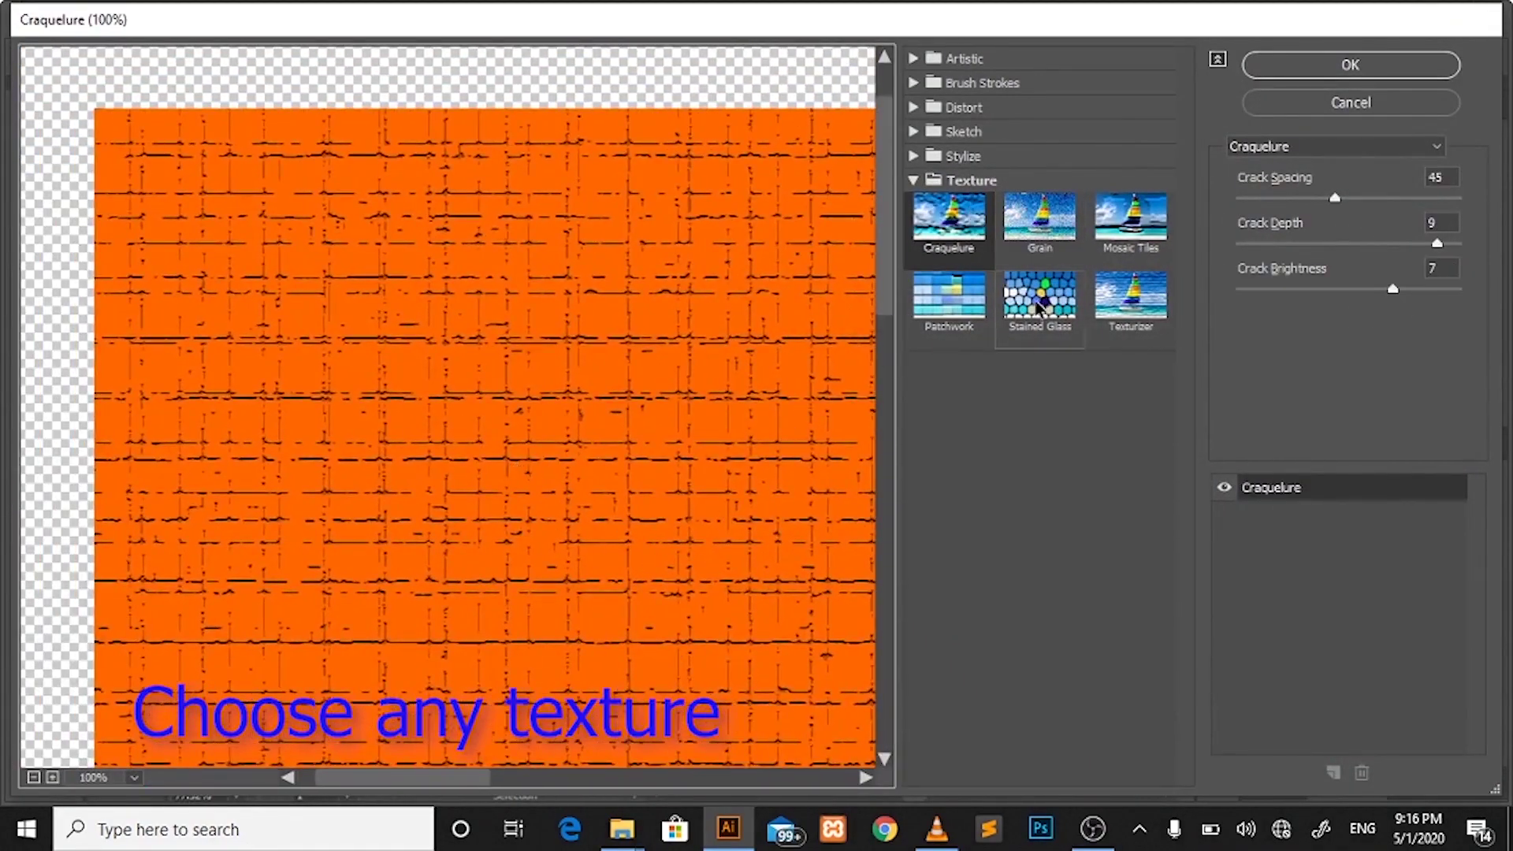
drag(1336, 199, 1415, 198)
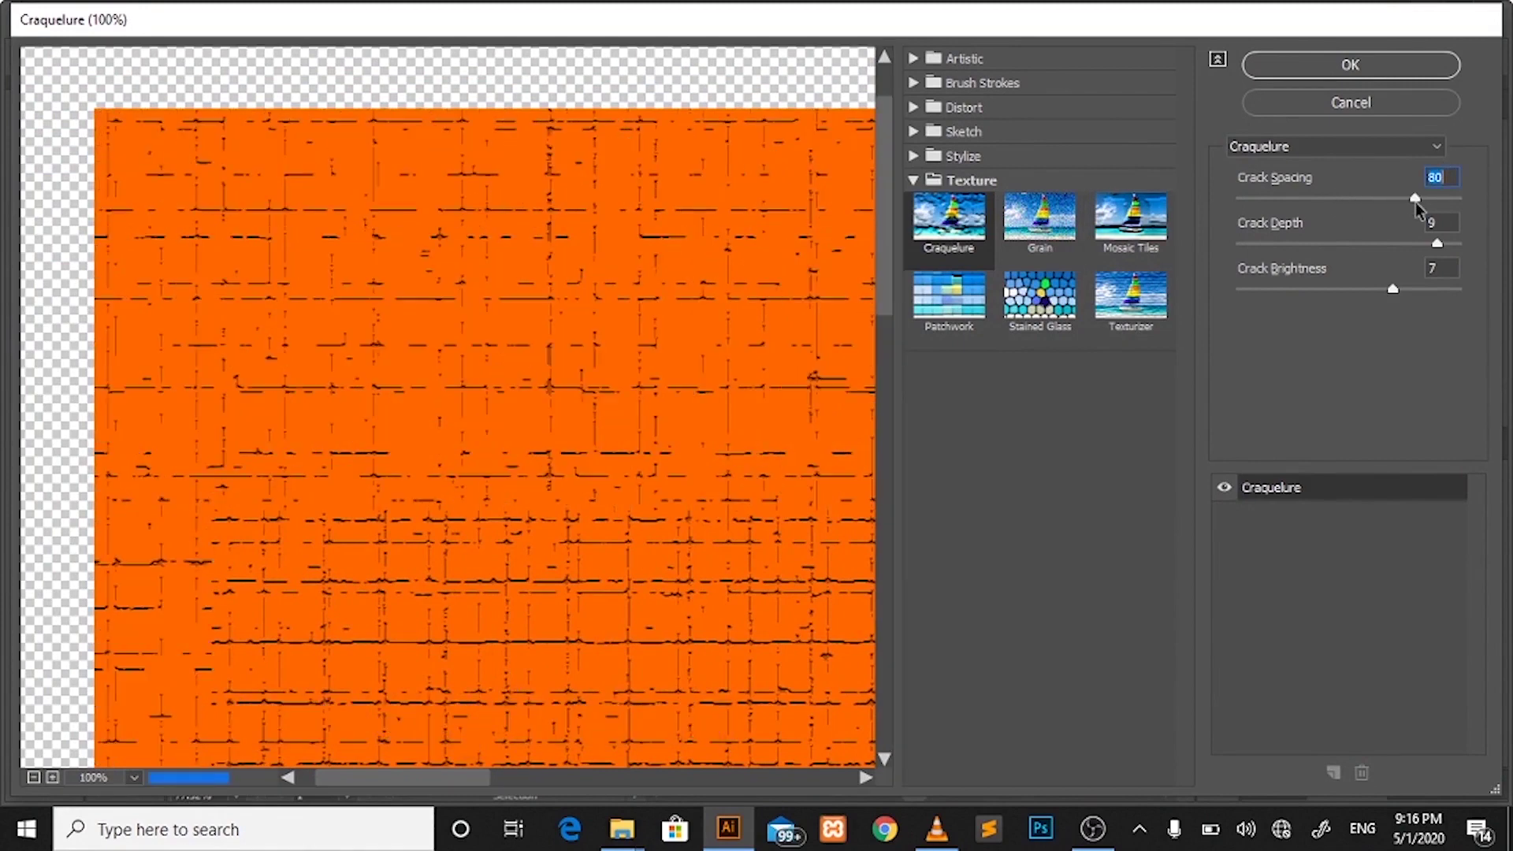
drag(1270, 198, 1302, 200)
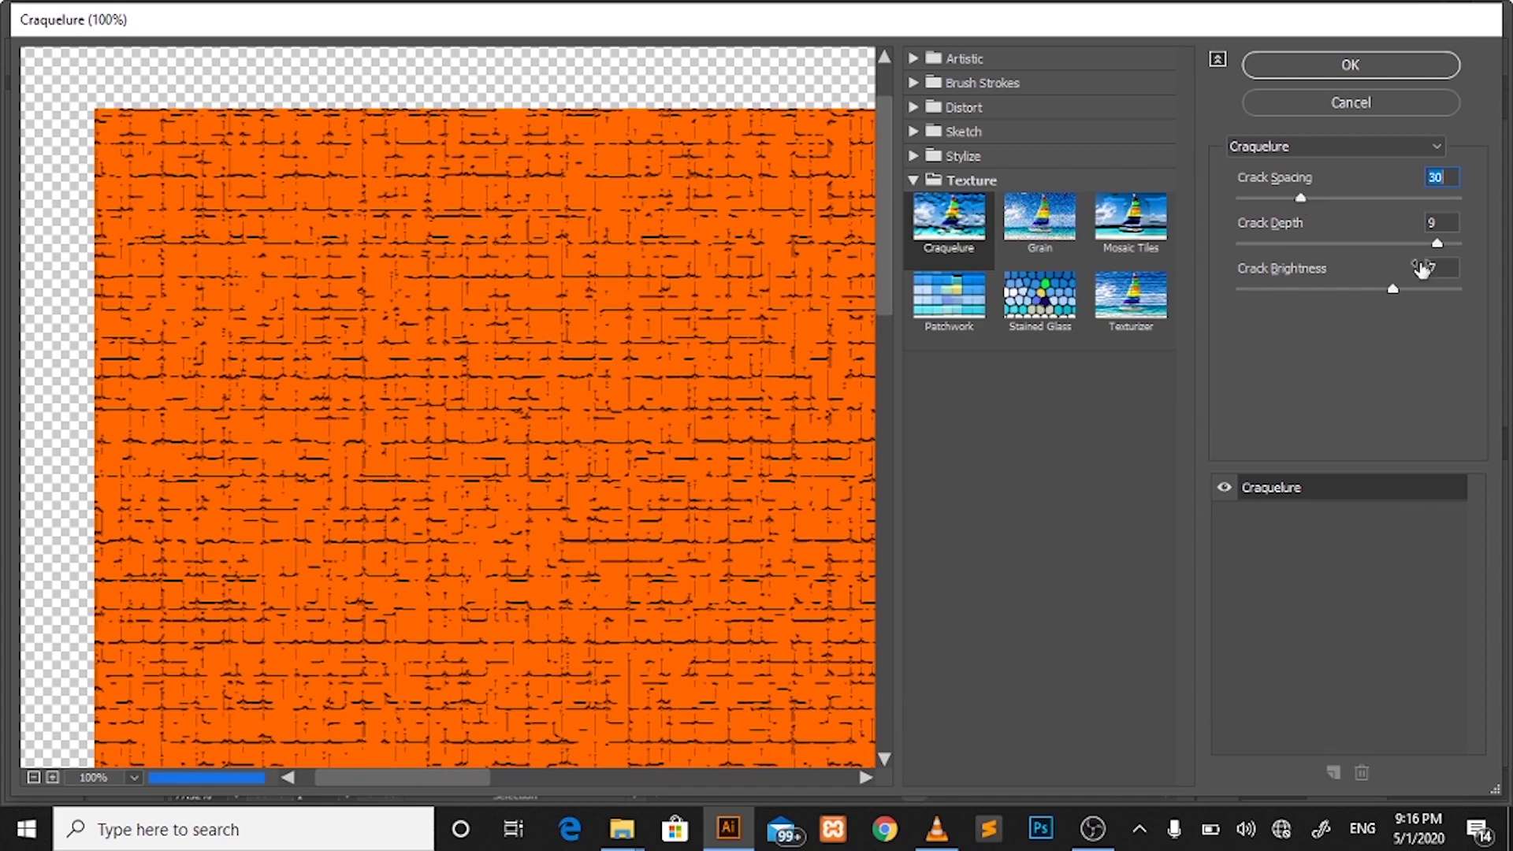
mouse_move(1441, 246)
mouse_down()
mouse_move(1274, 250)
mouse_move(1454, 246)
mouse_up()
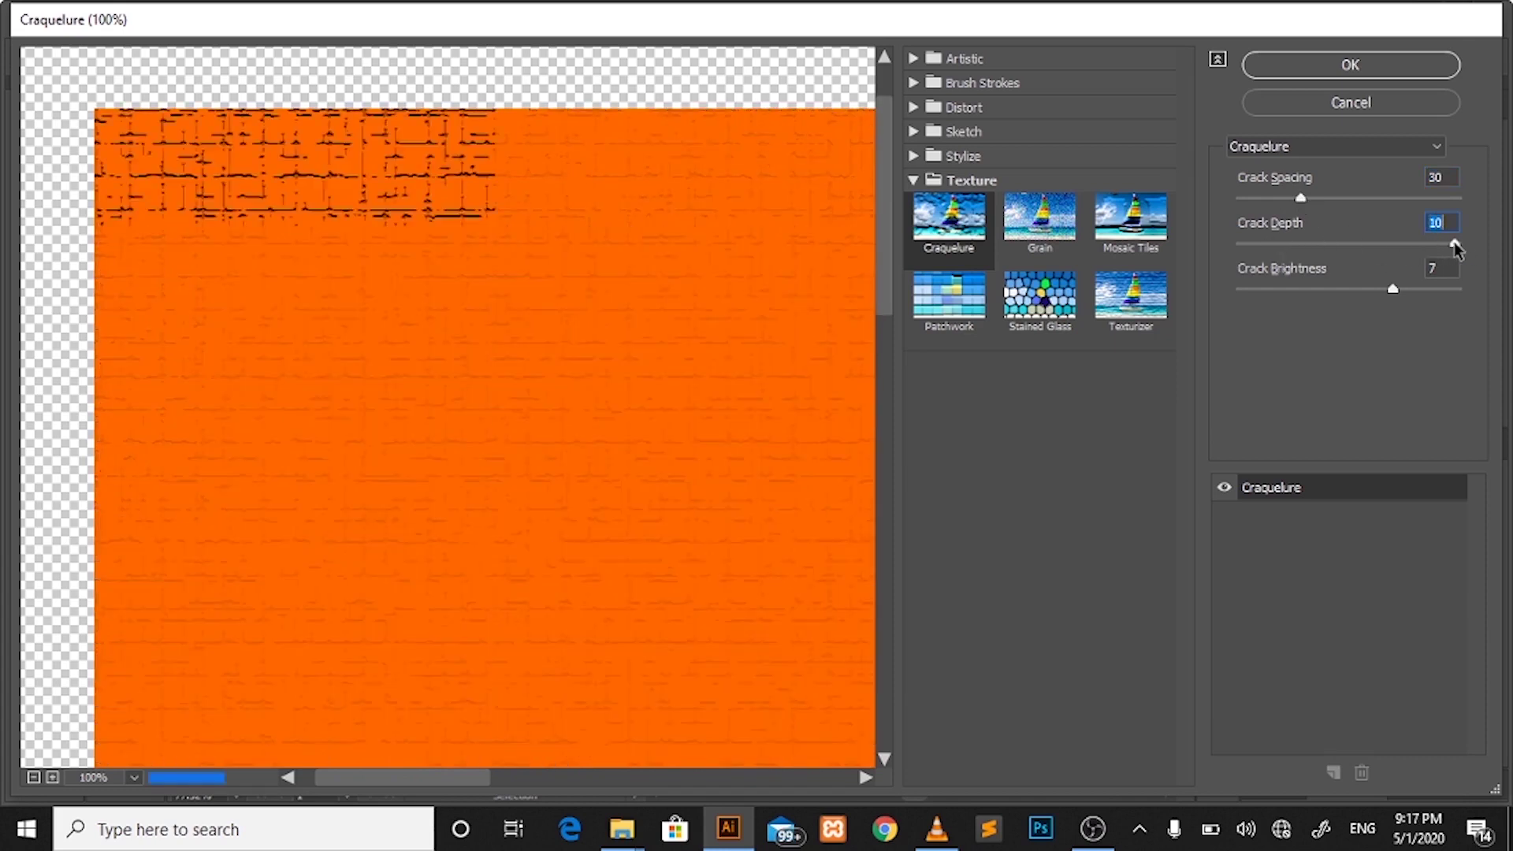
mouse_move(1395, 293)
mouse_down()
mouse_move(1264, 293)
mouse_move(1458, 315)
mouse_move(1383, 312)
mouse_up()
click(1279, 76)
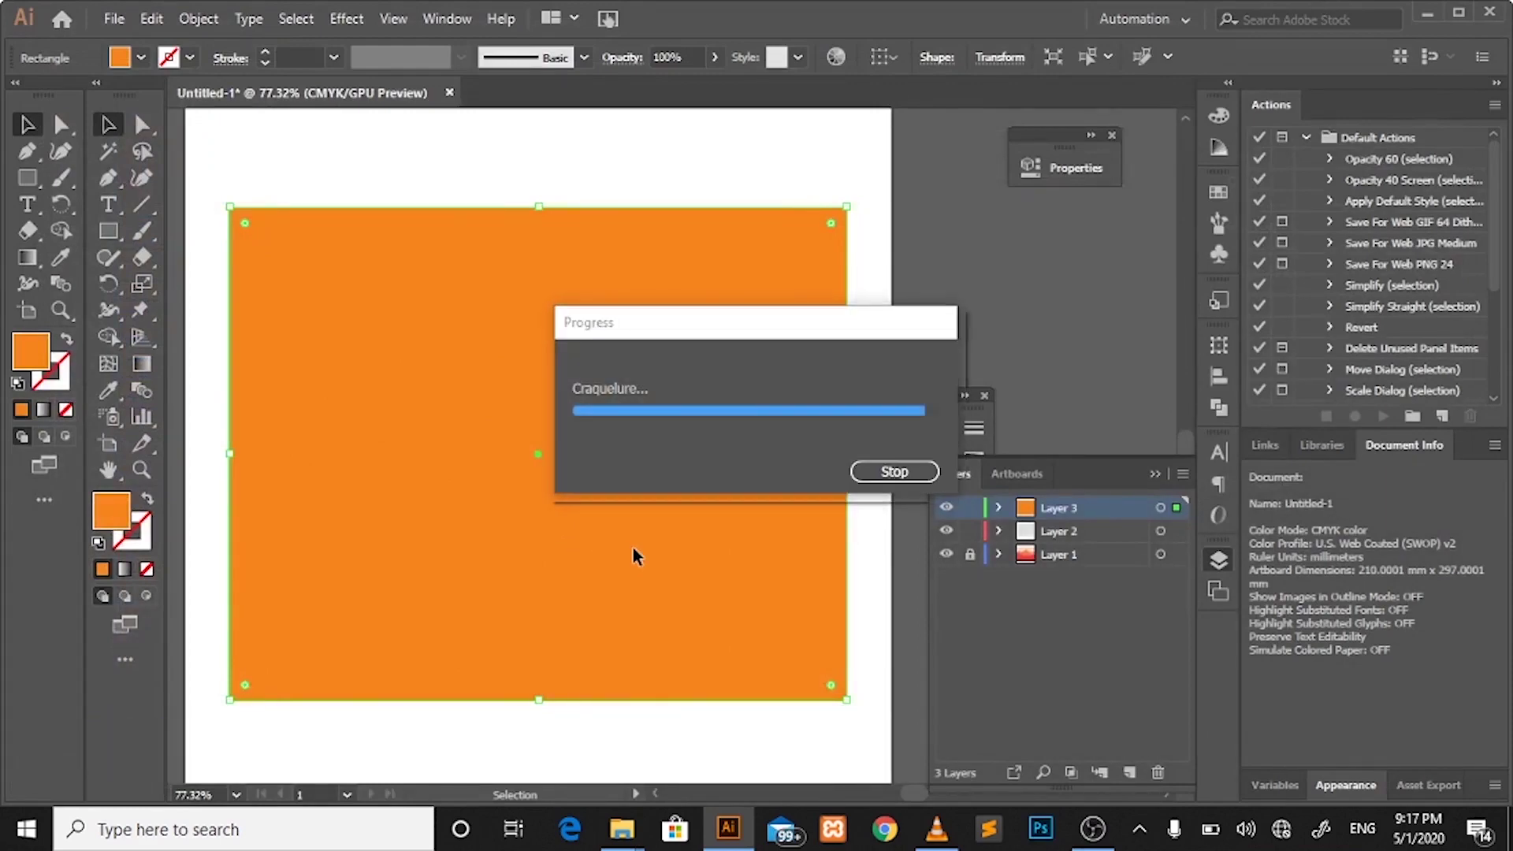
Set the Craquelure rectangle's blend mode to Overlay and dock the Properties panel
click(1056, 167)
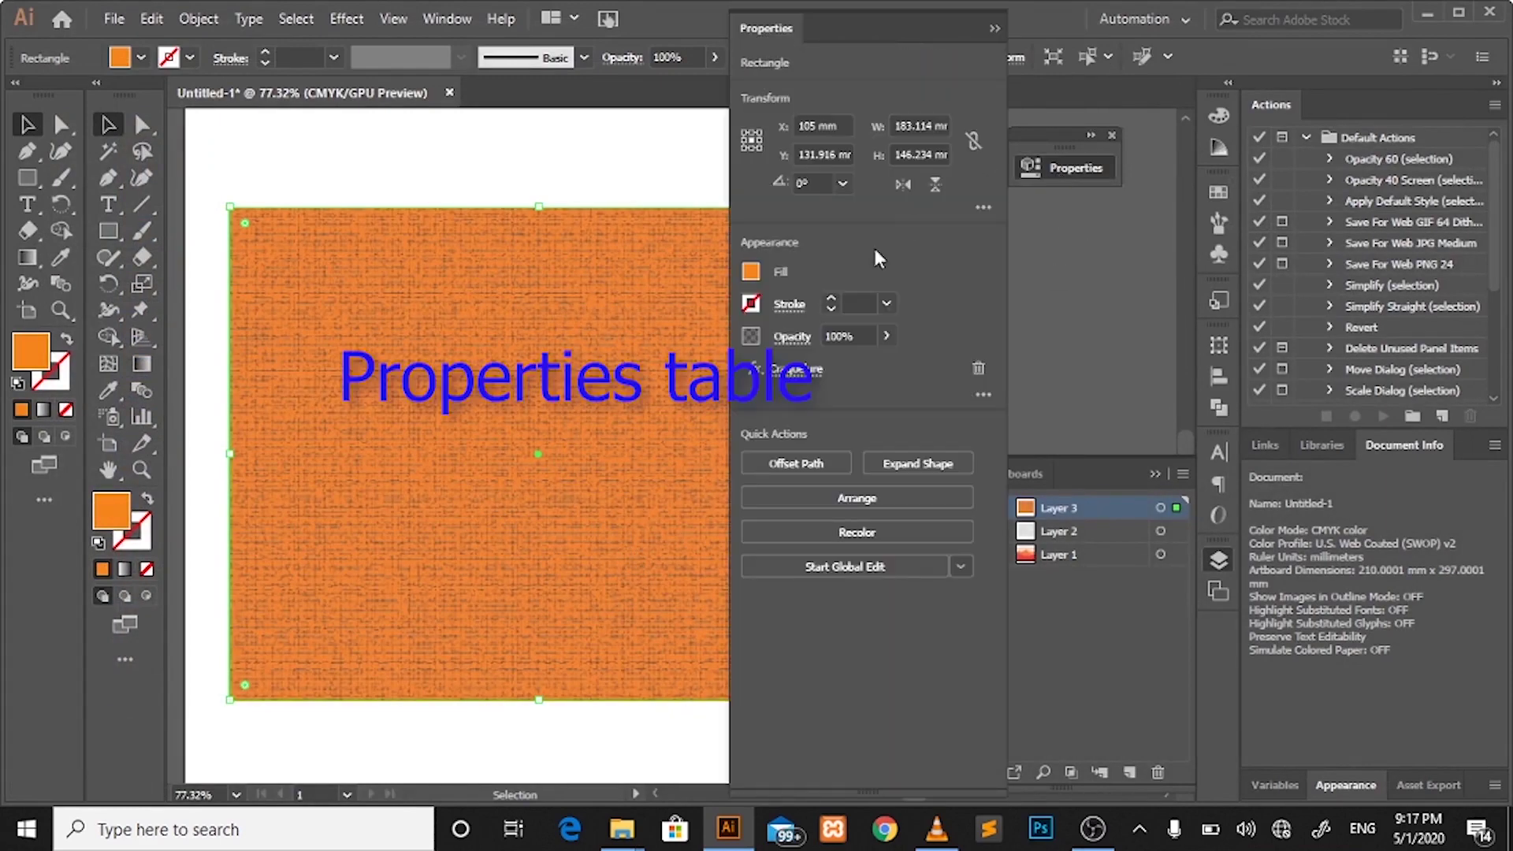
click(792, 336)
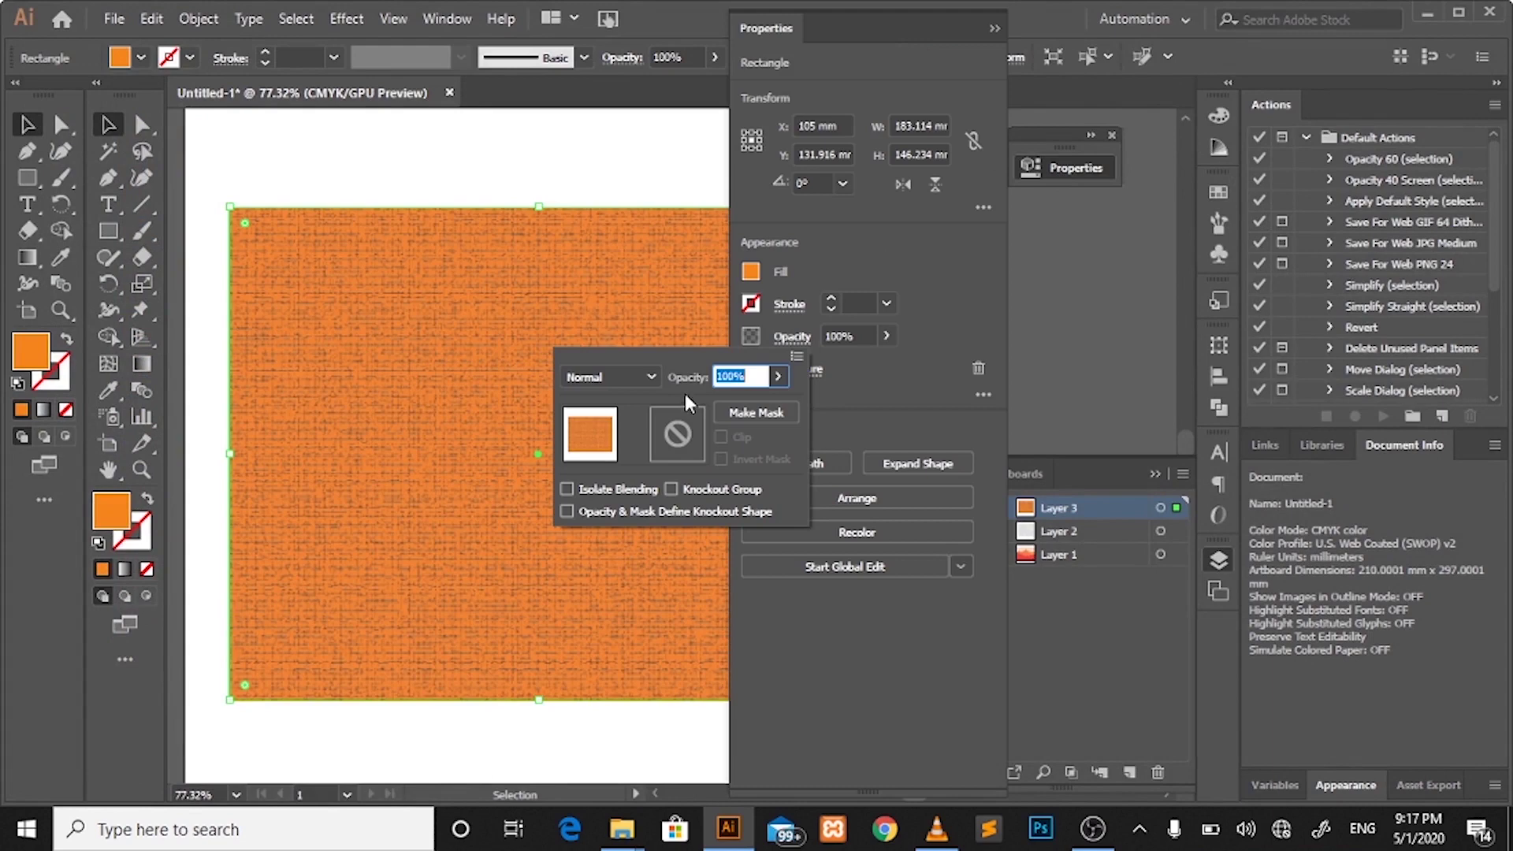
click(632, 377)
click(616, 592)
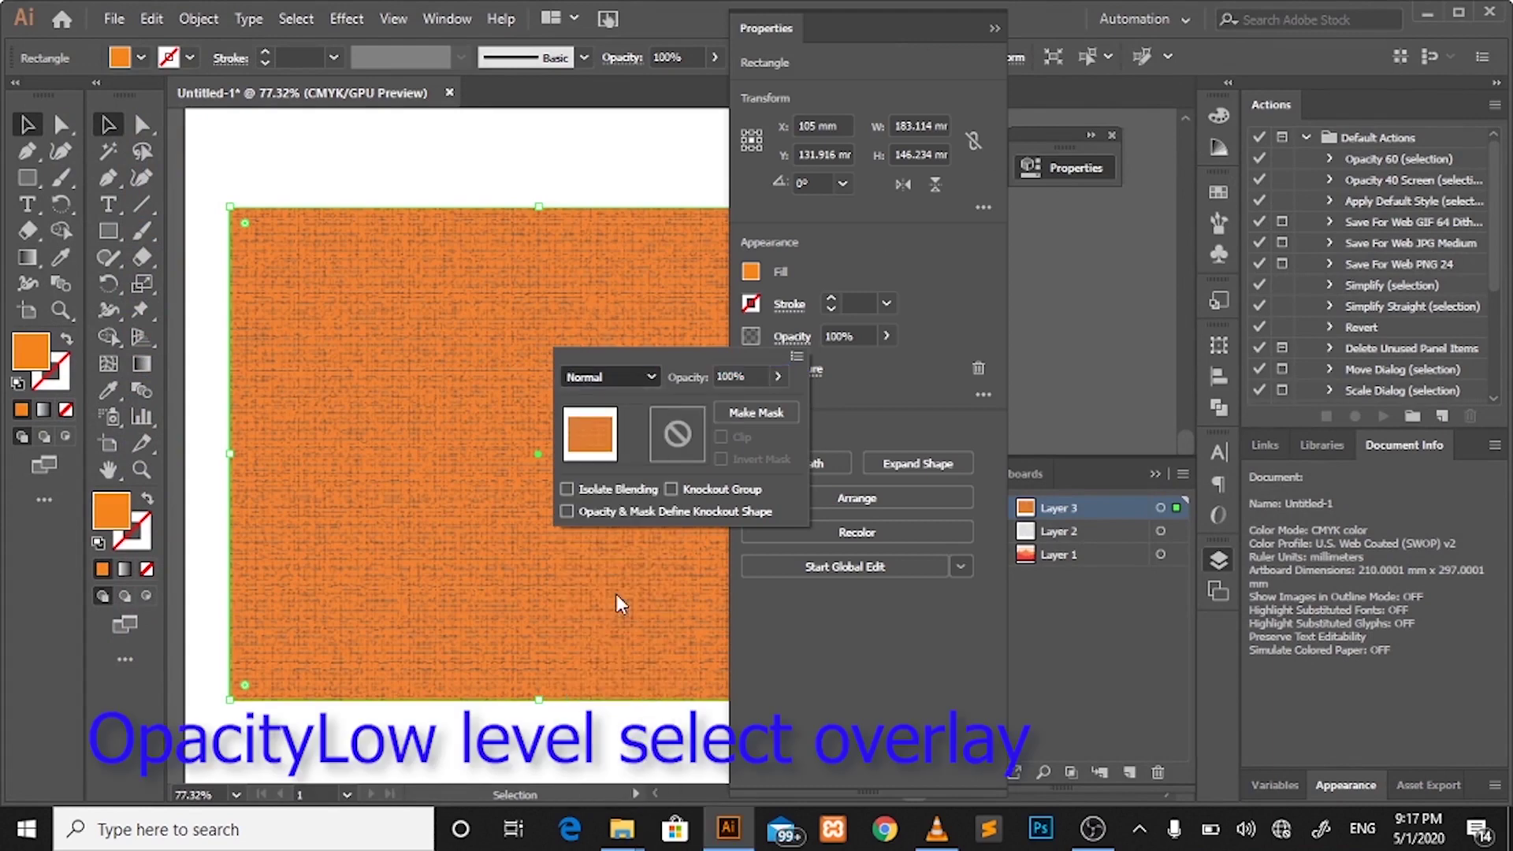
click(922, 316)
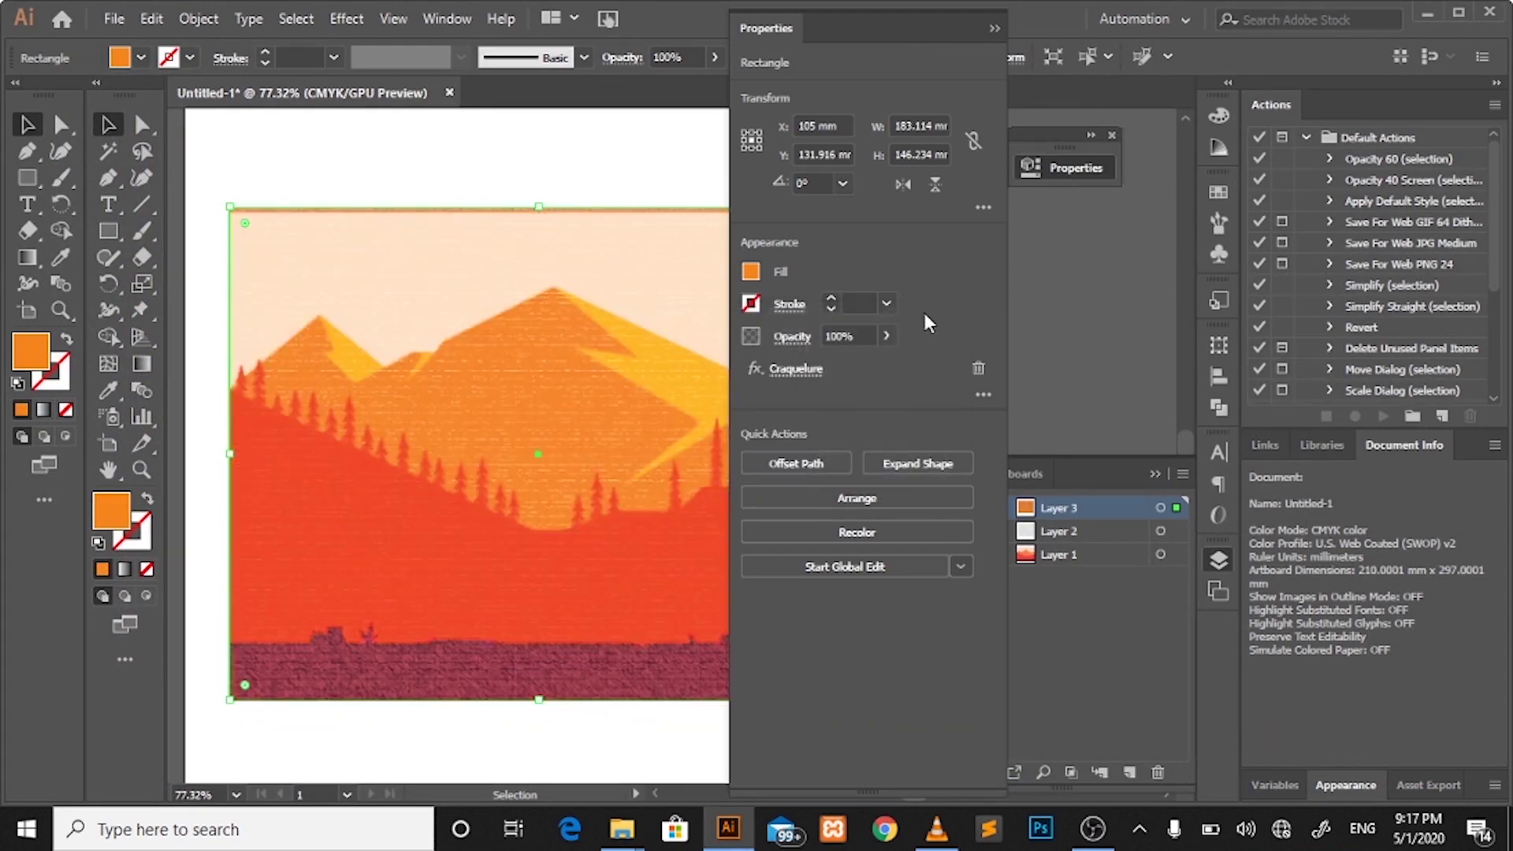
drag(922, 32, 1090, 54)
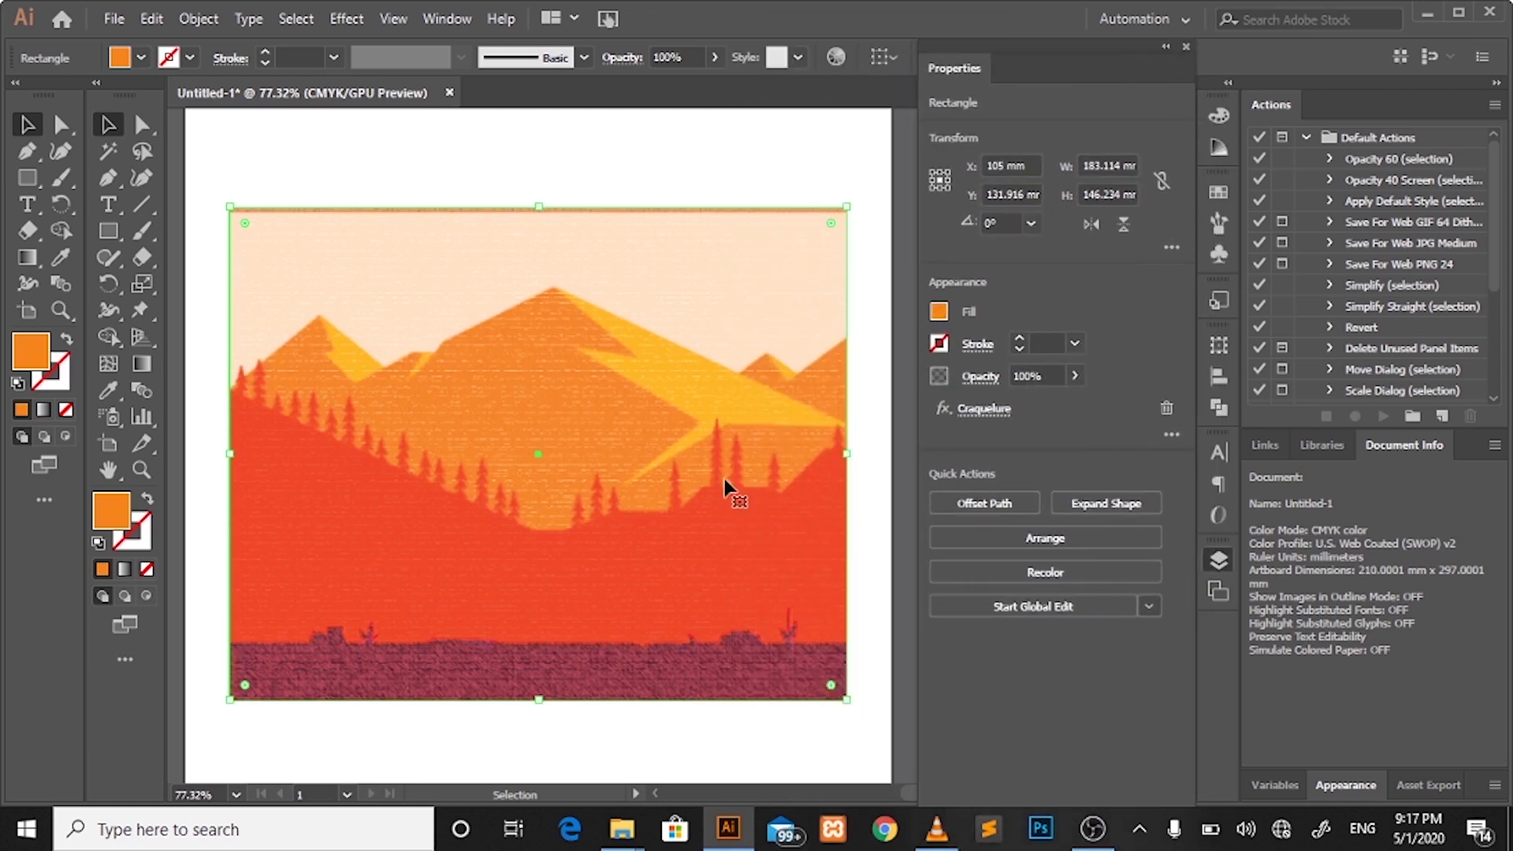
Lower the rectangle's opacity to 54% and rearrange the Properties and Layers panels
click(1075, 377)
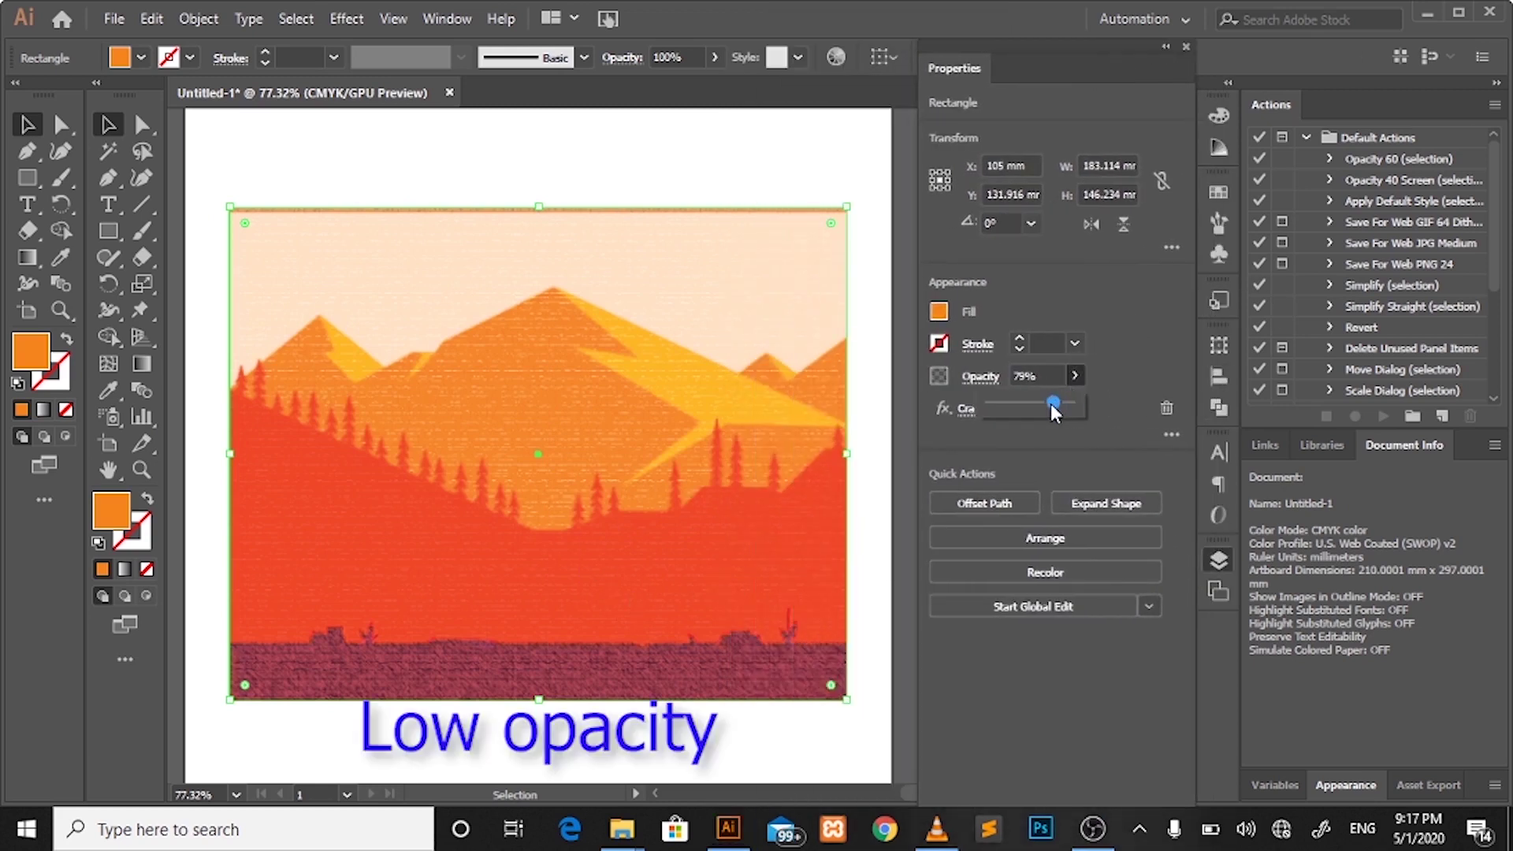
drag(1053, 406, 1051, 404)
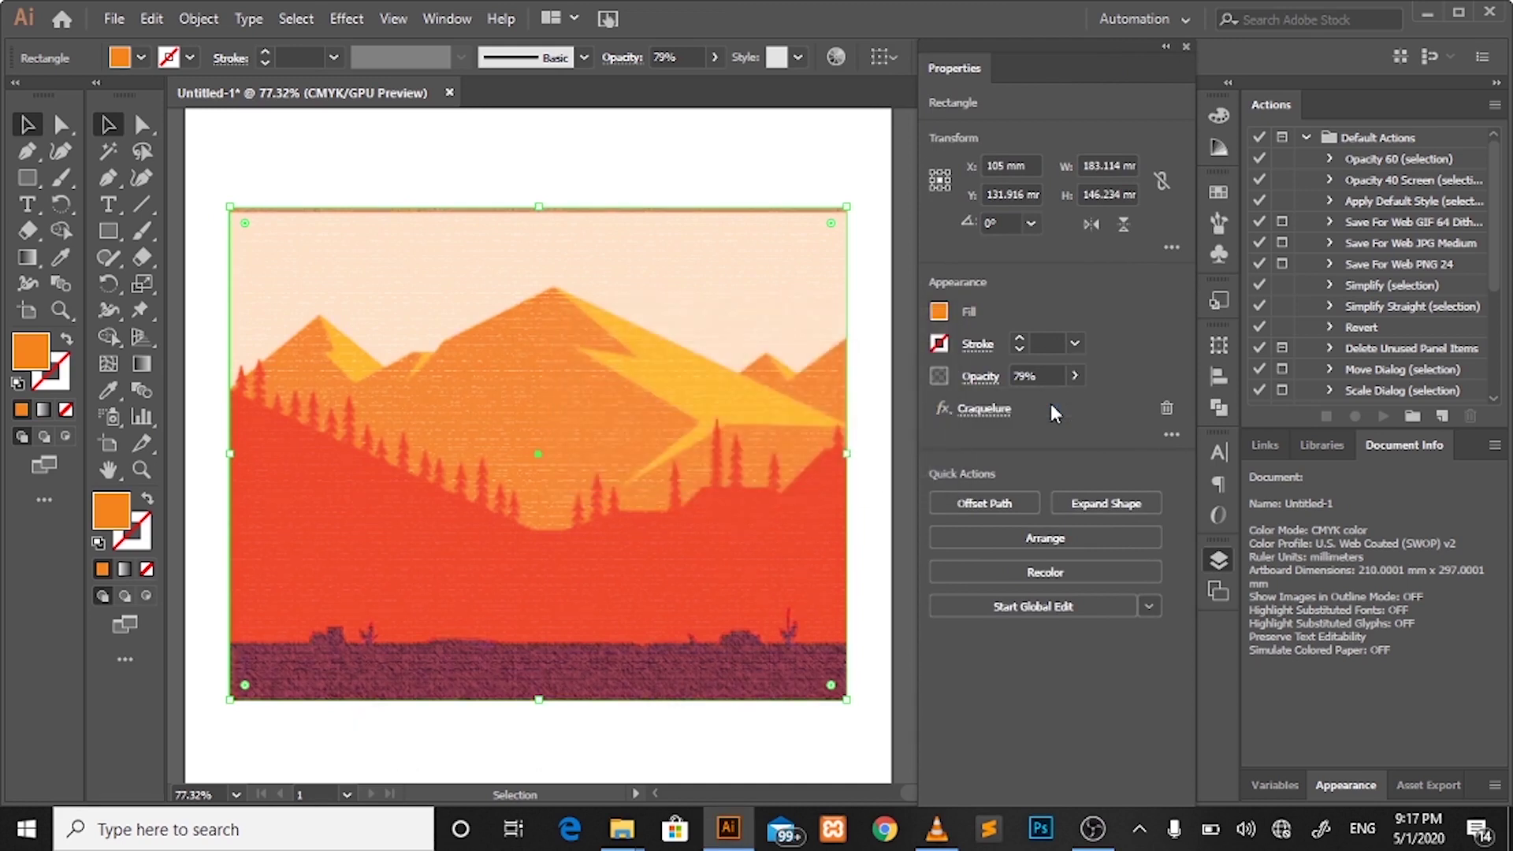
click(1074, 377)
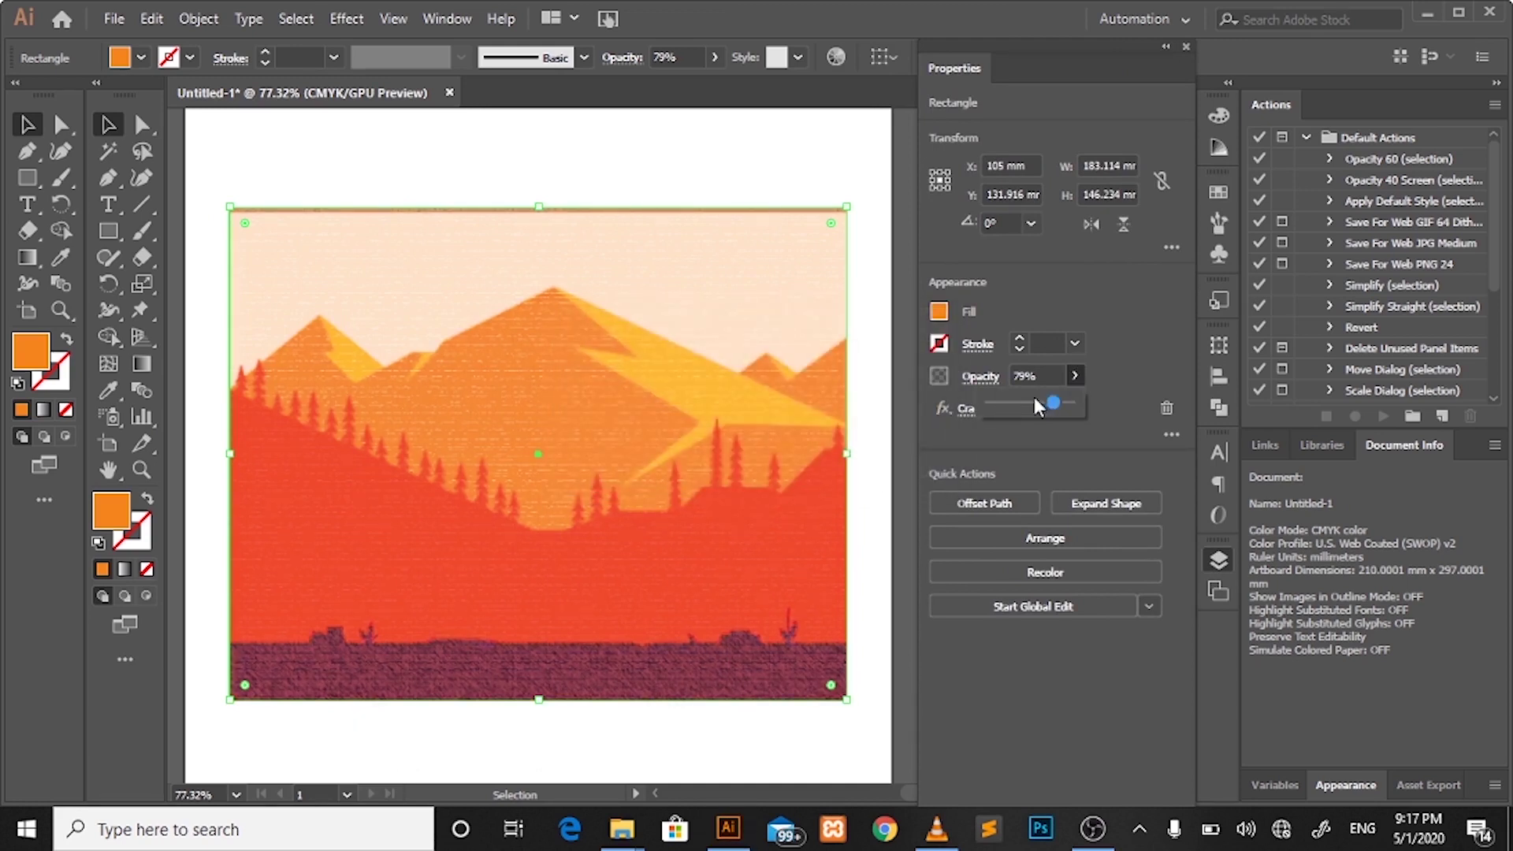
drag(1034, 399, 1034, 399)
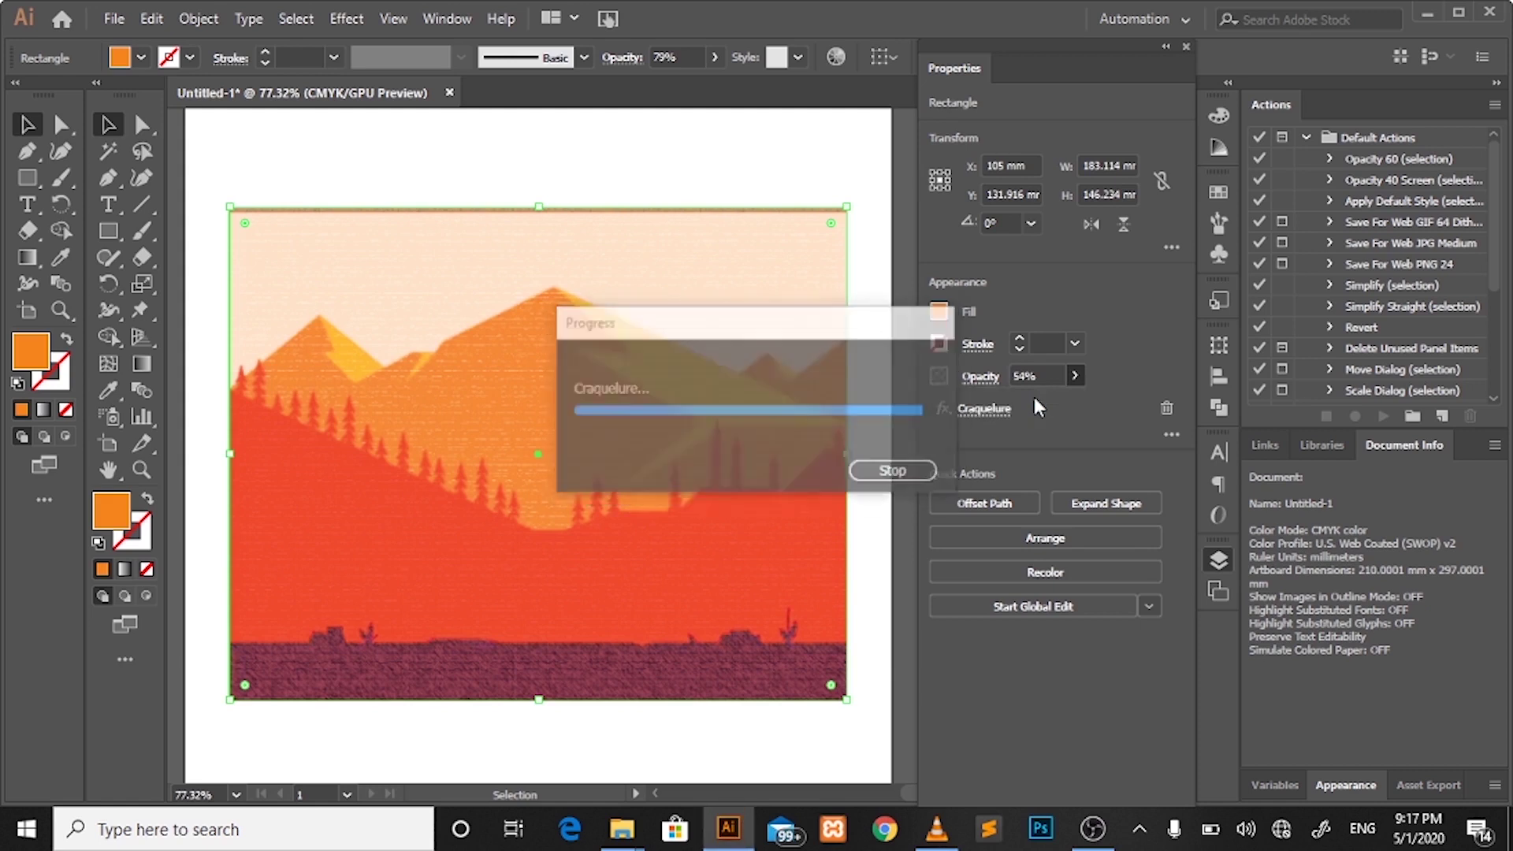
click(1165, 48)
drag(966, 60, 1095, 153)
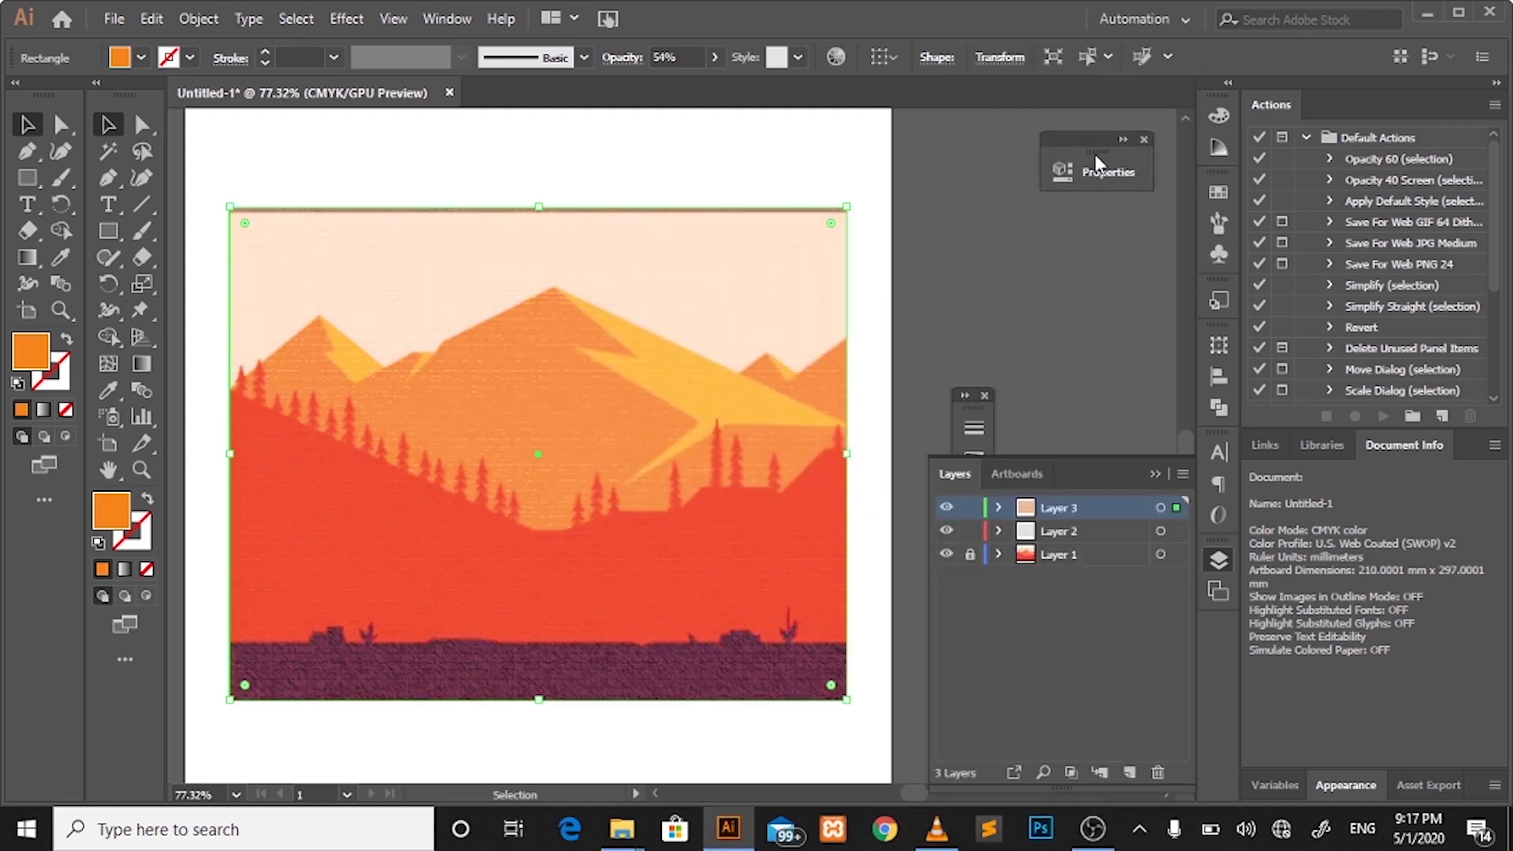
drag(971, 428, 1090, 252)
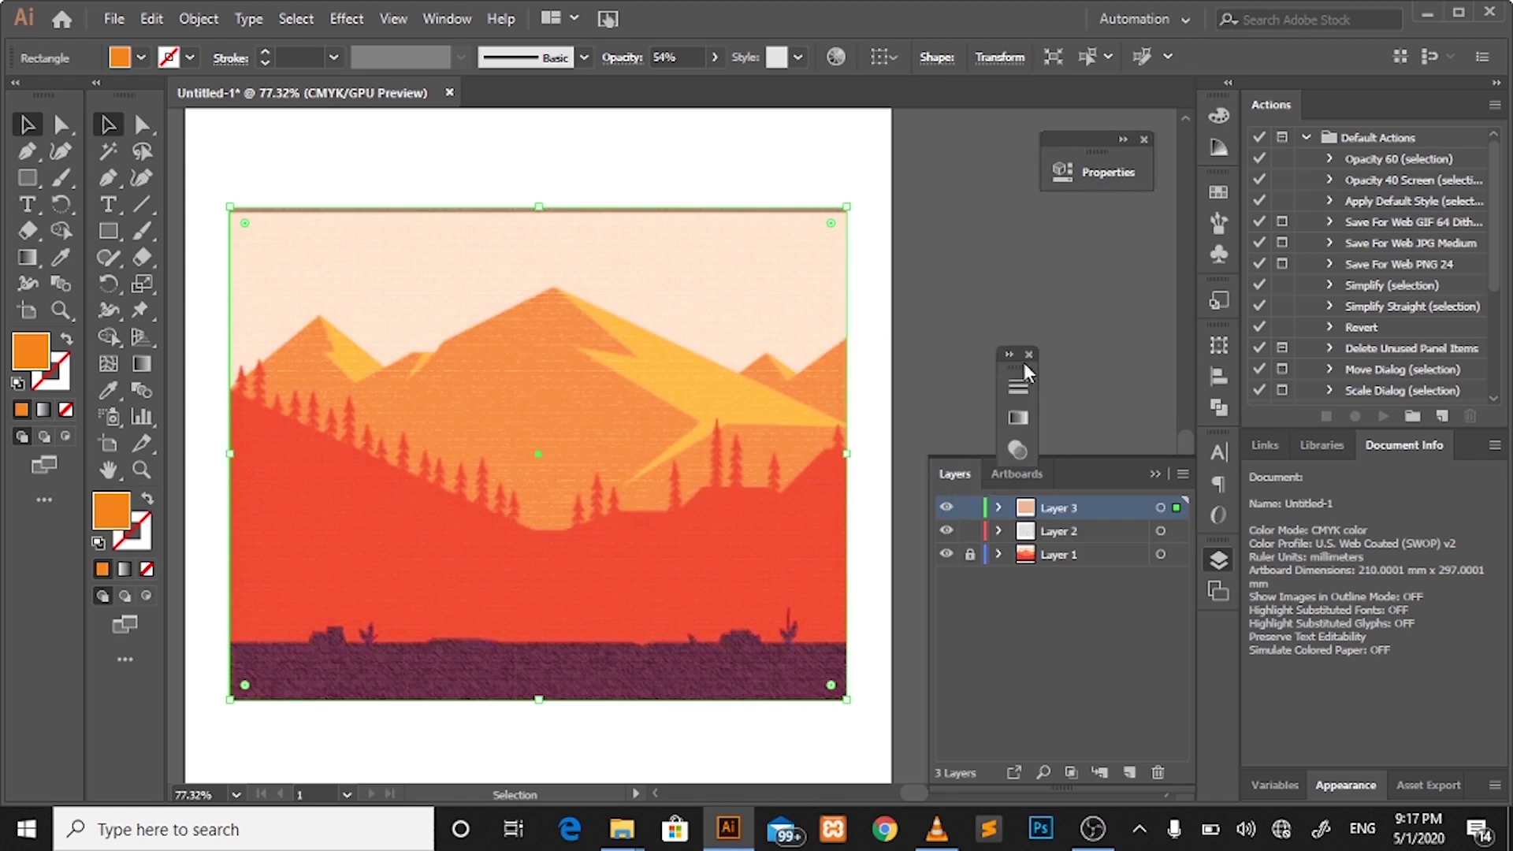
Zoom in to inspect the texture on the trees, then zoom back out
click(884, 404)
key(z)
mouse_move(572, 530)
mouse_down()
mouse_move(779, 527)
mouse_move(389, 405)
mouse_up()
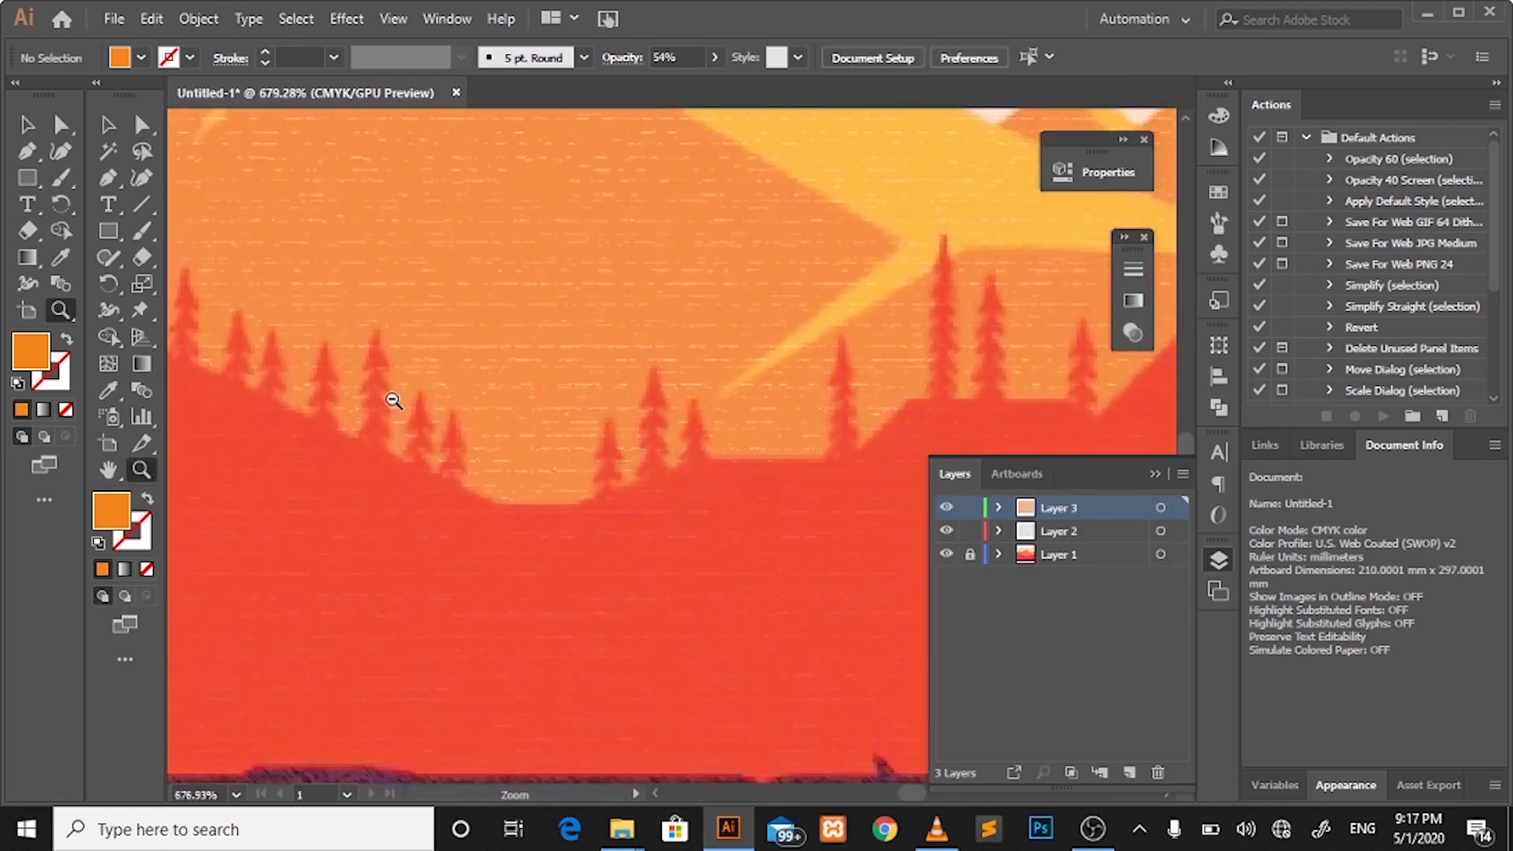
drag(628, 489, 486, 568)
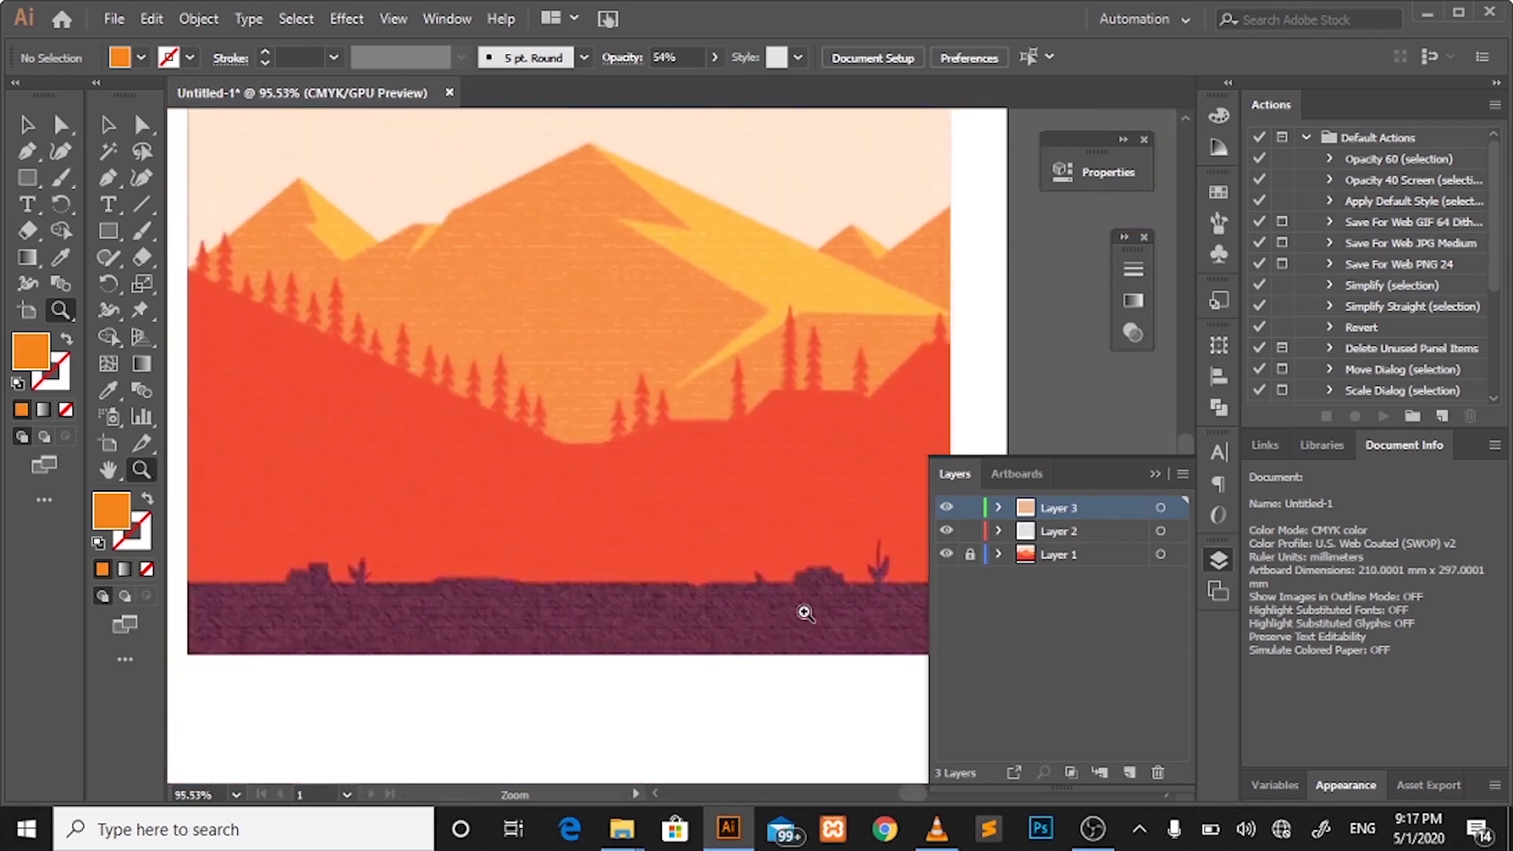
scroll(721, 648, up, 3)
click(1154, 474)
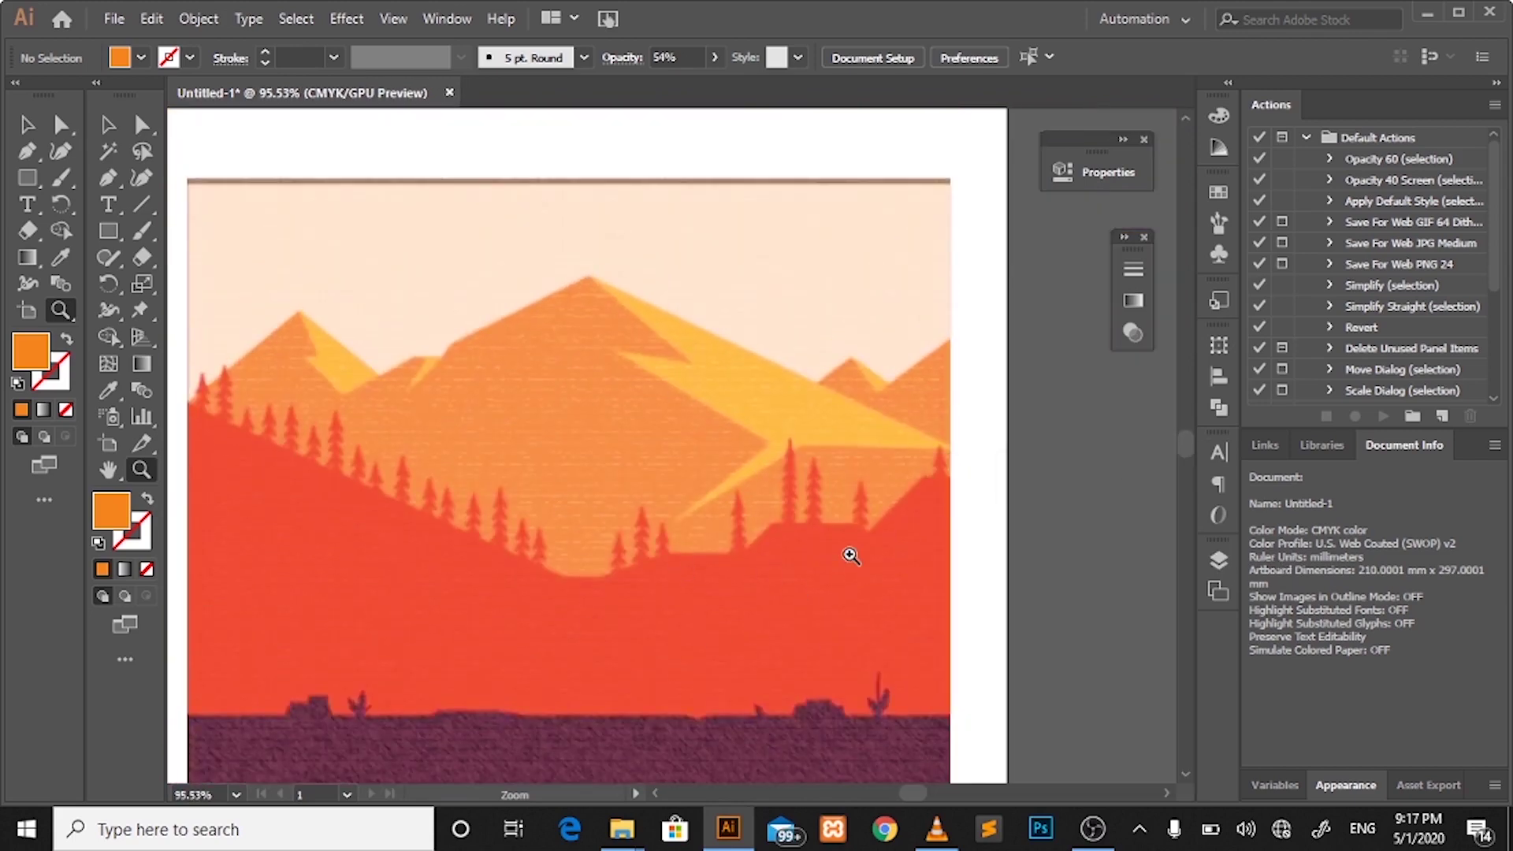
mouse_move(851, 554)
mouse_down()
mouse_move(692, 479)
mouse_move(801, 462)
mouse_up()
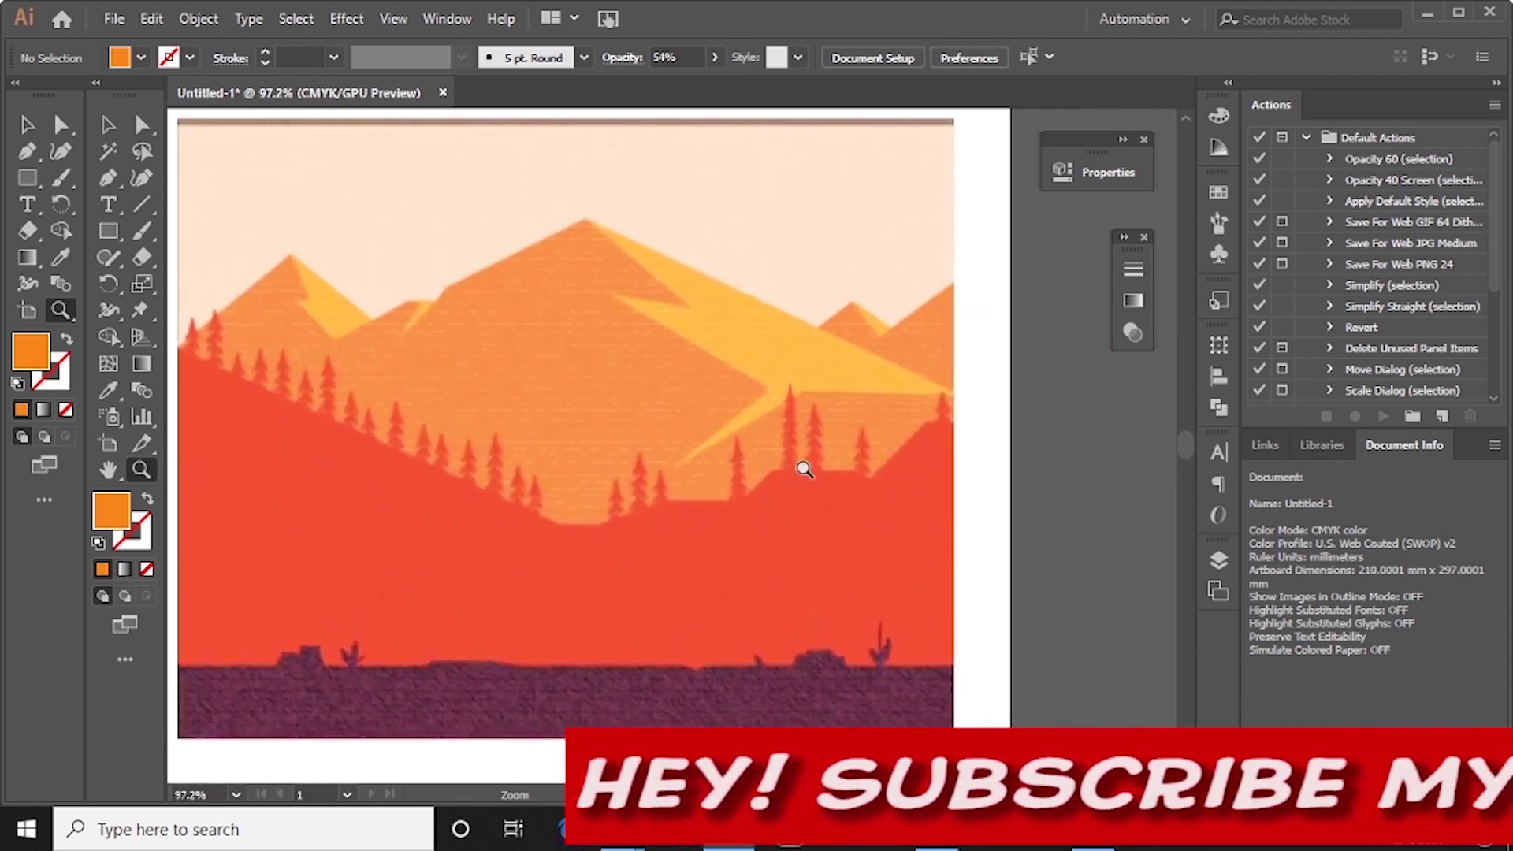
Hide Layers 2 and 3 to compare the landscape, then show them again
click(1220, 560)
click(947, 531)
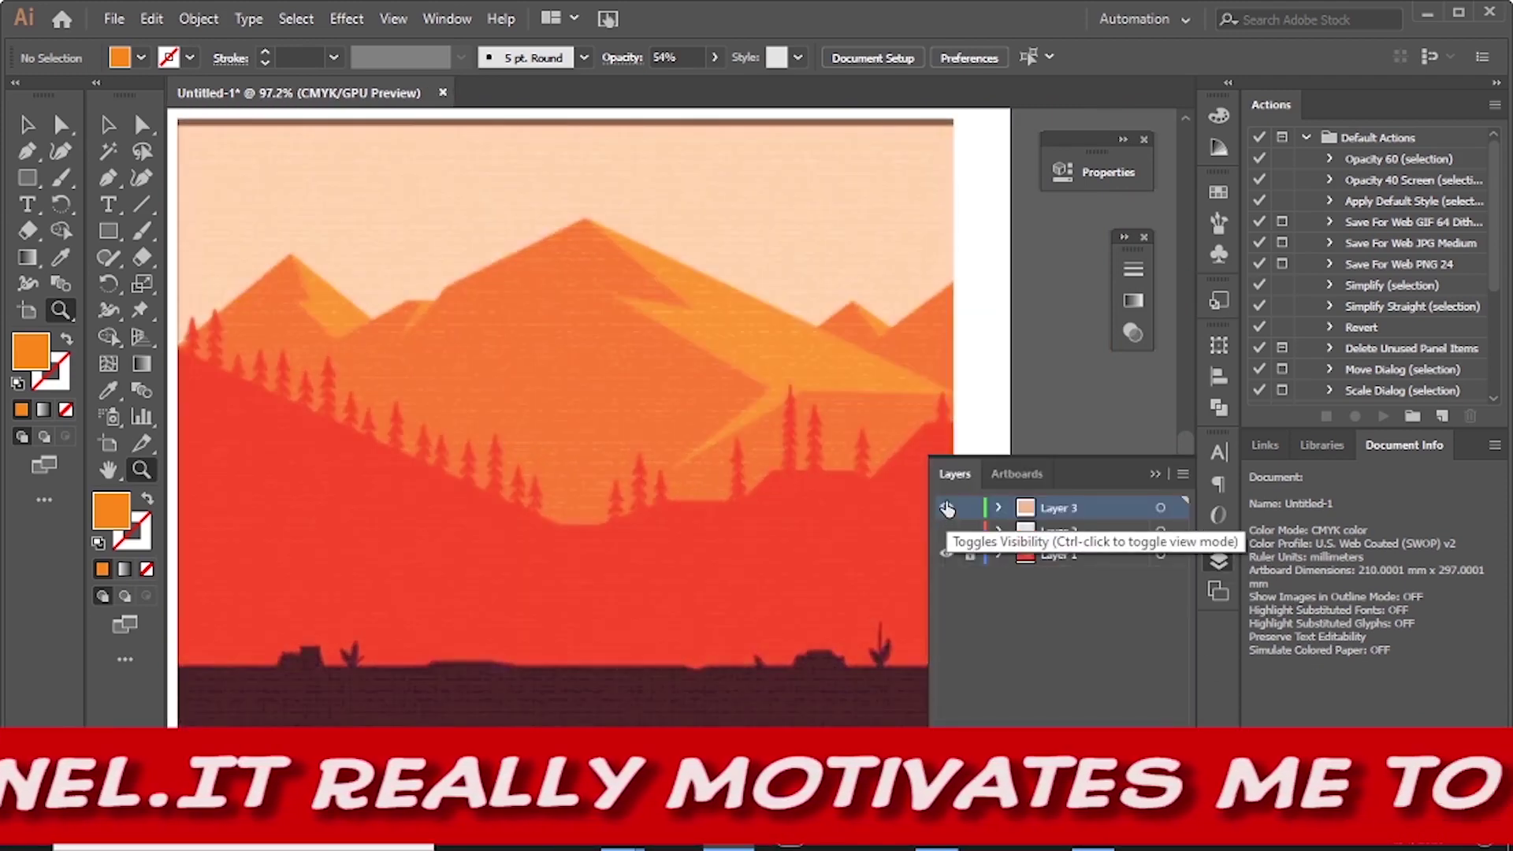
click(946, 507)
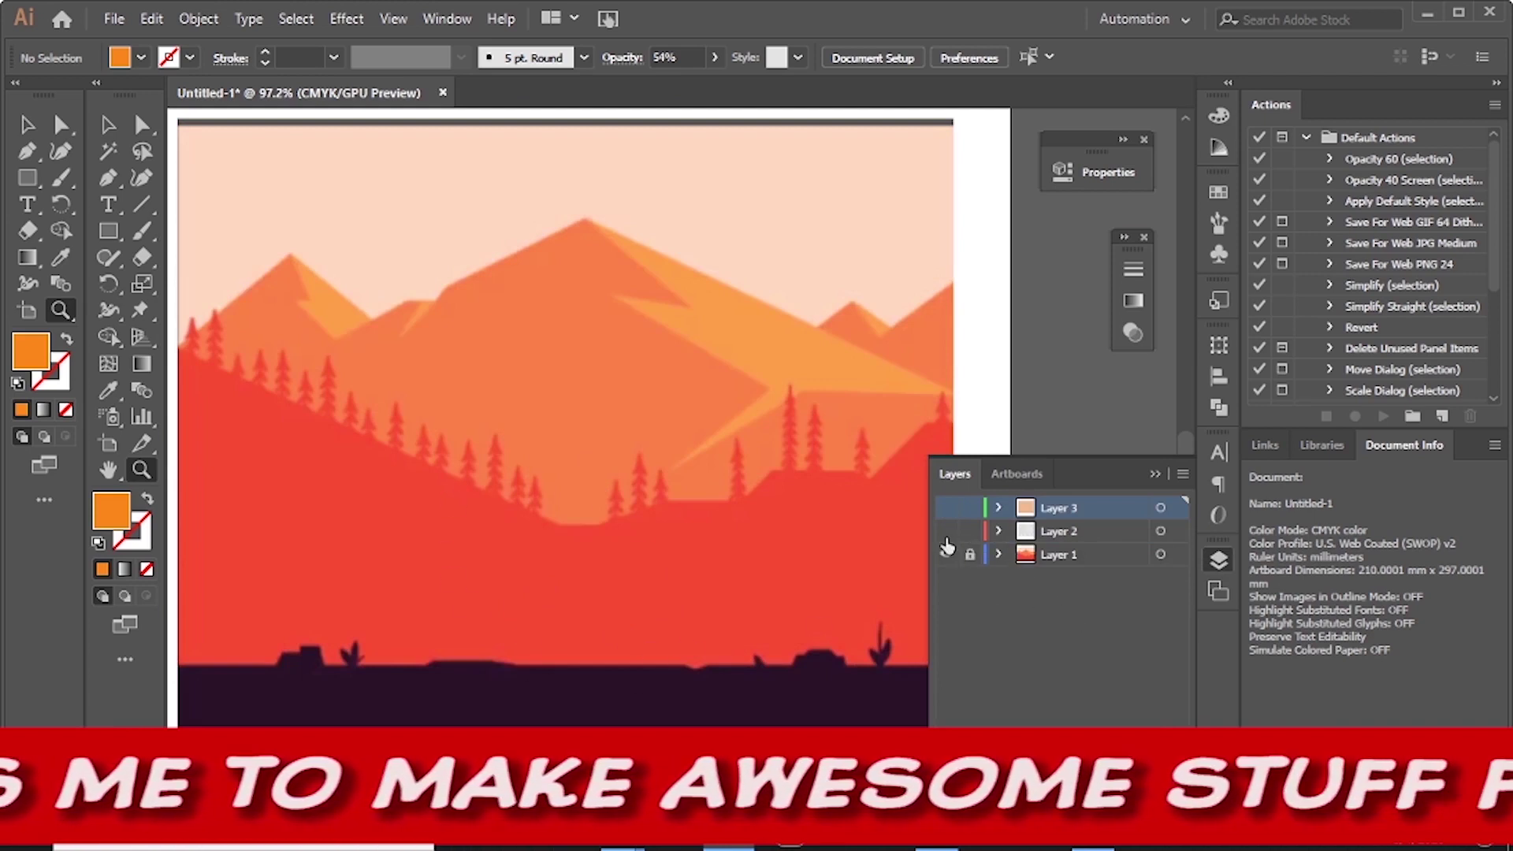
drag(946, 531, 951, 509)
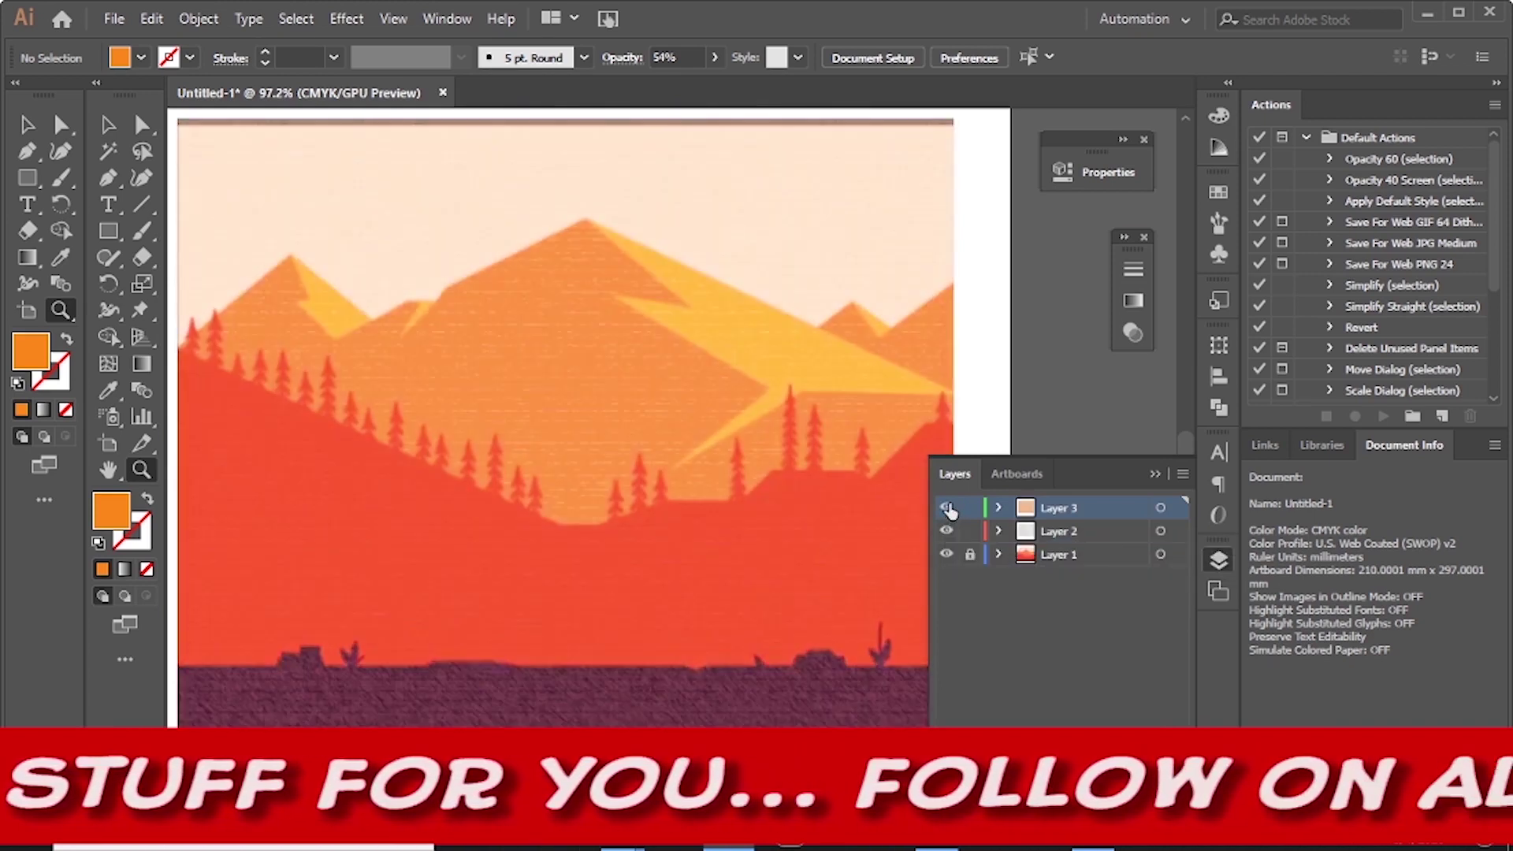
click(1155, 474)
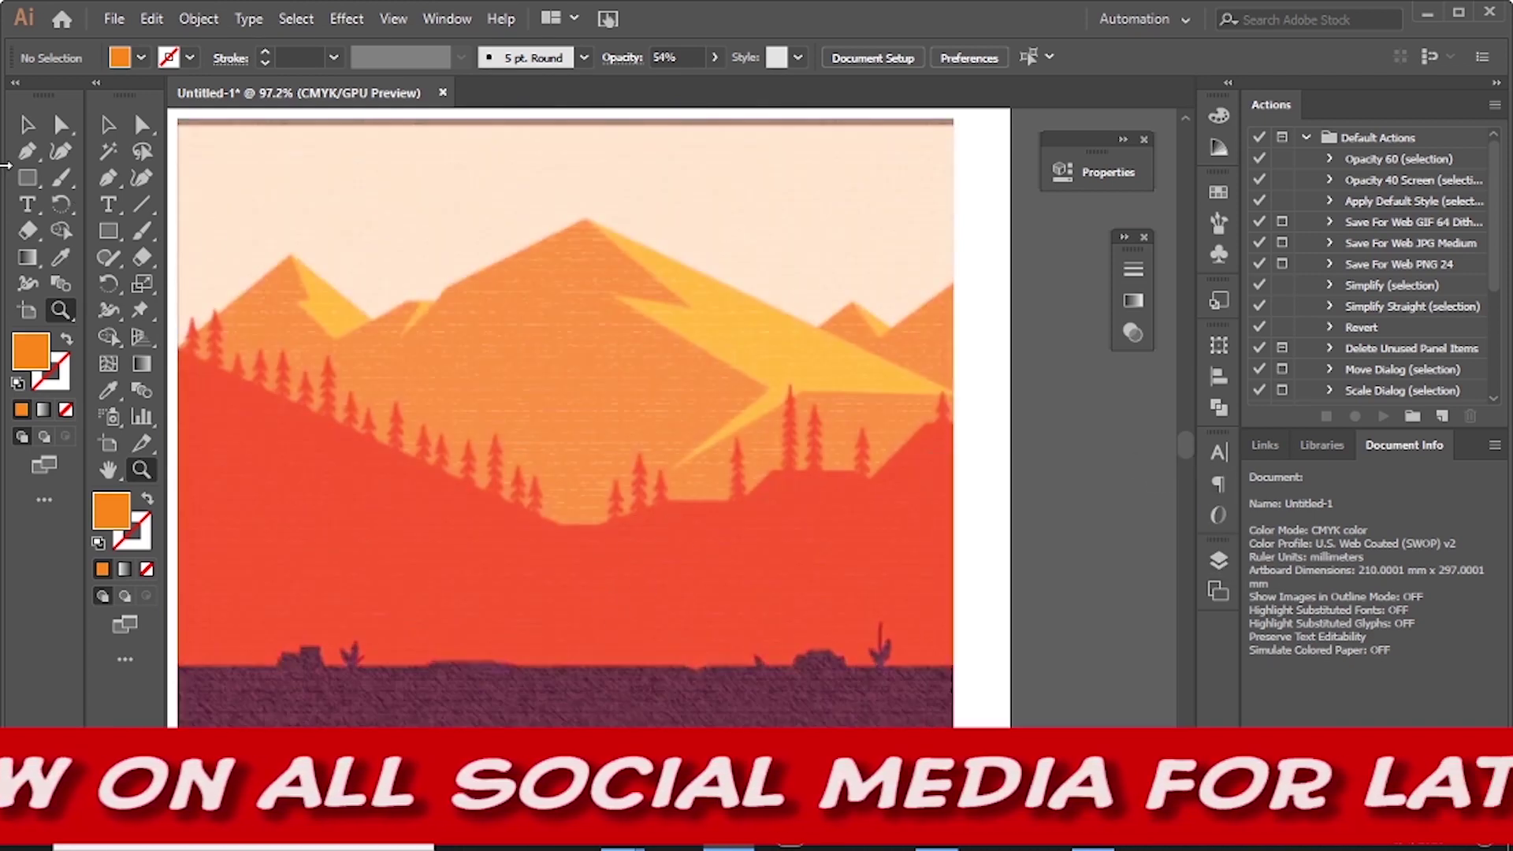
Save the textured landscape to the Desktop as the Illustrator file 'texxture.ai'
key(v)
key(ctrl+s)
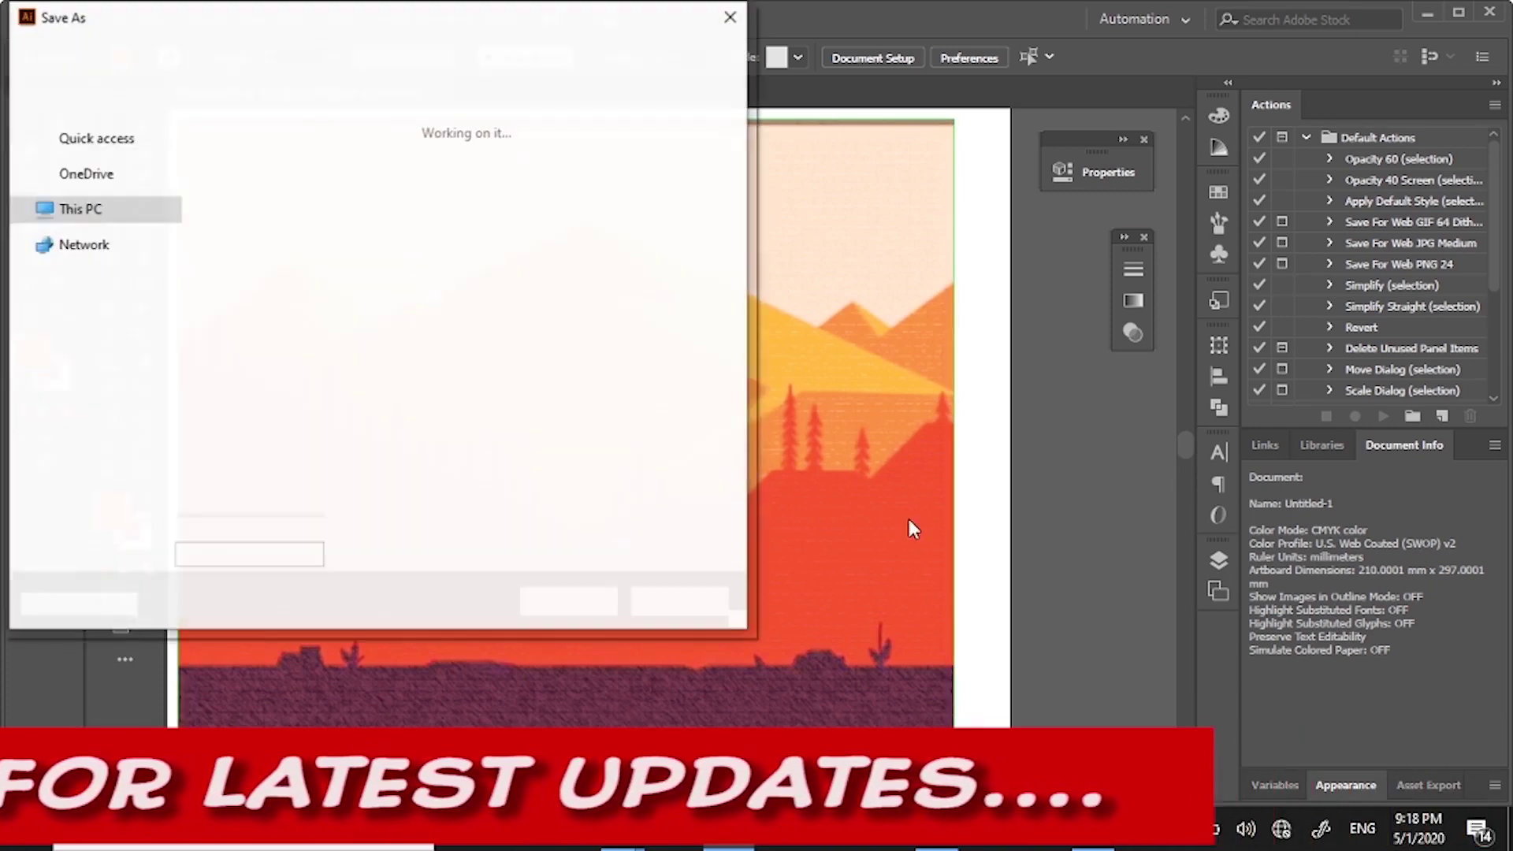
text(texxt)
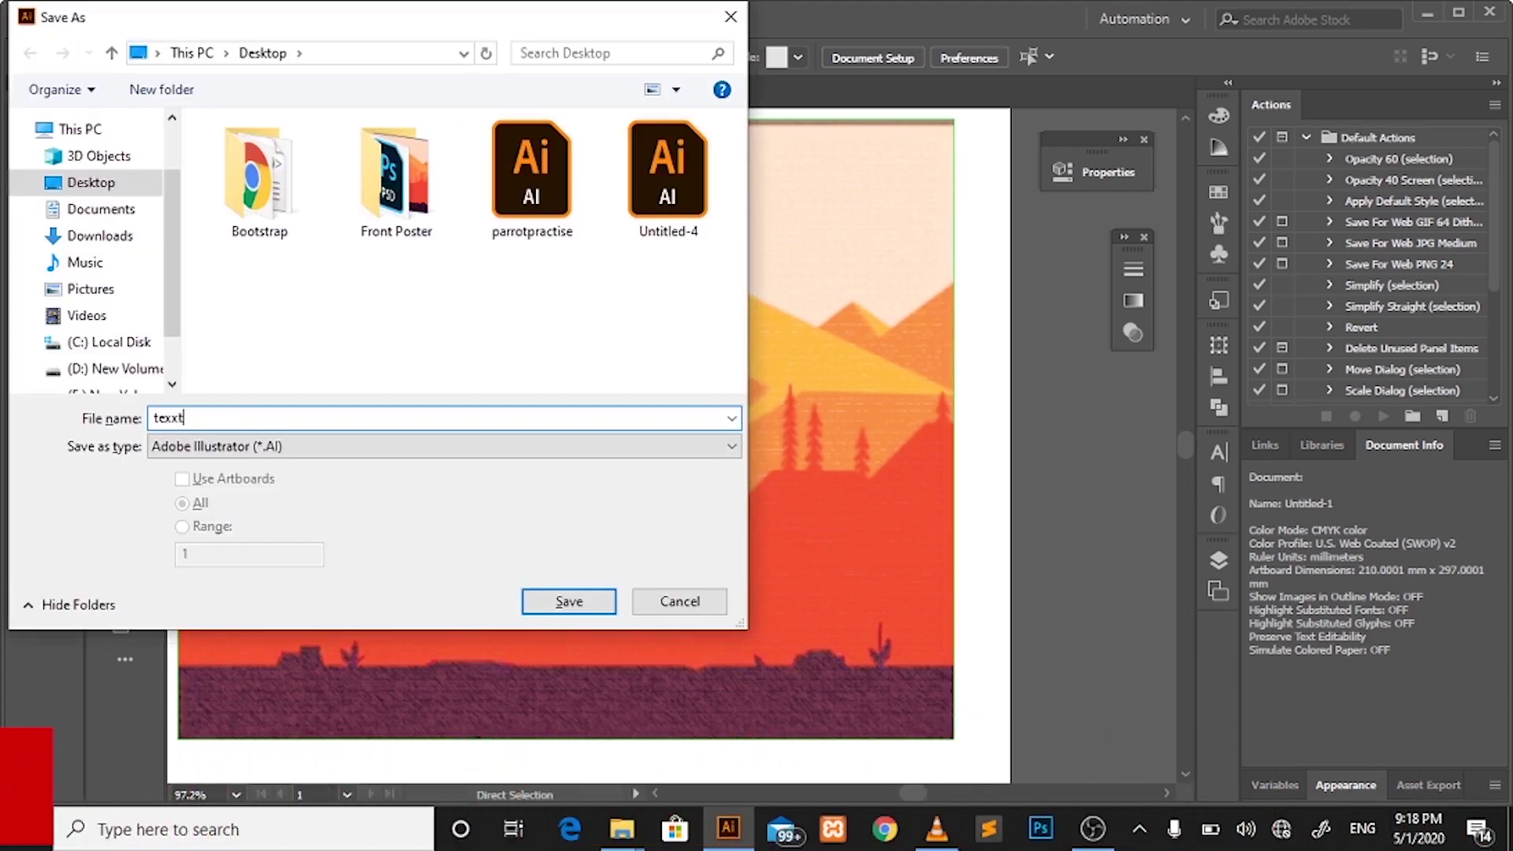
text(ure image)
key(Return)
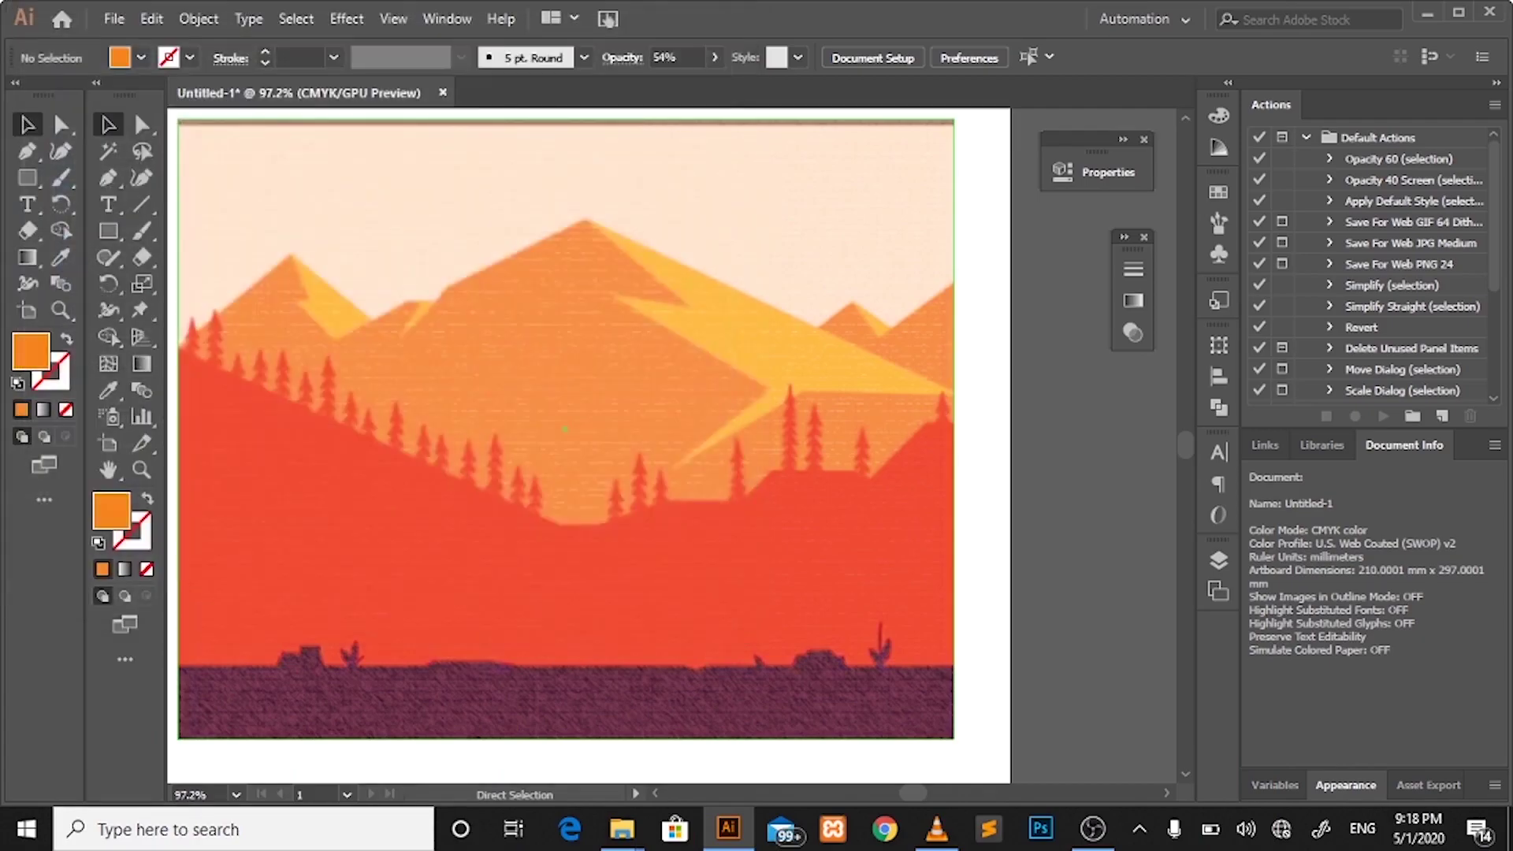